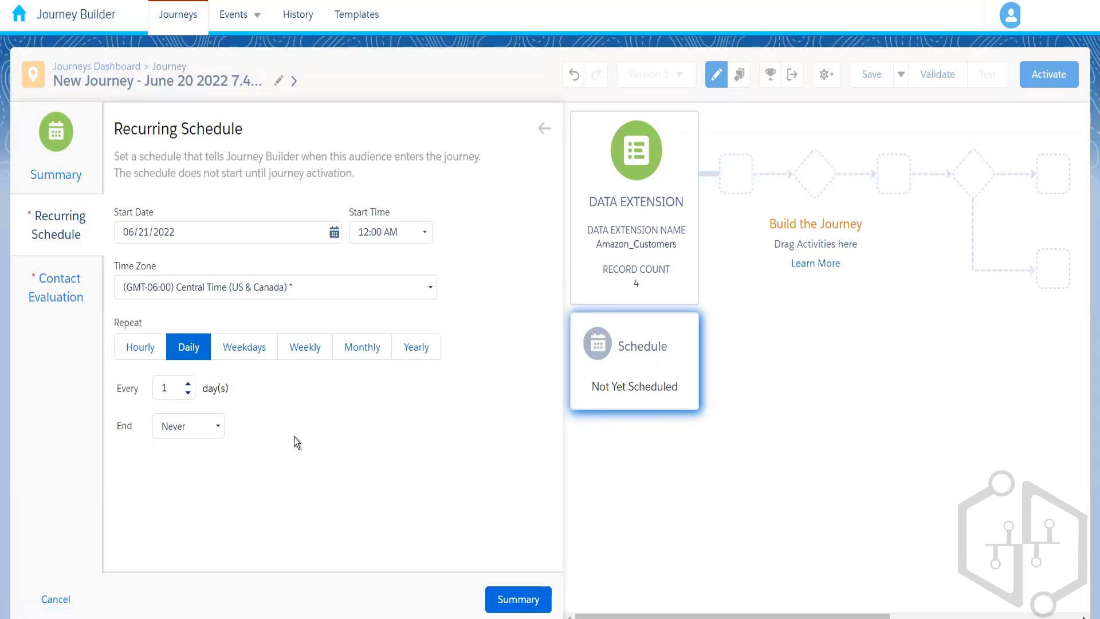
Set the journey schedule's contact evaluation to Evaluate all records.
{"action": "left_click", "coordinate": [57, 291]}
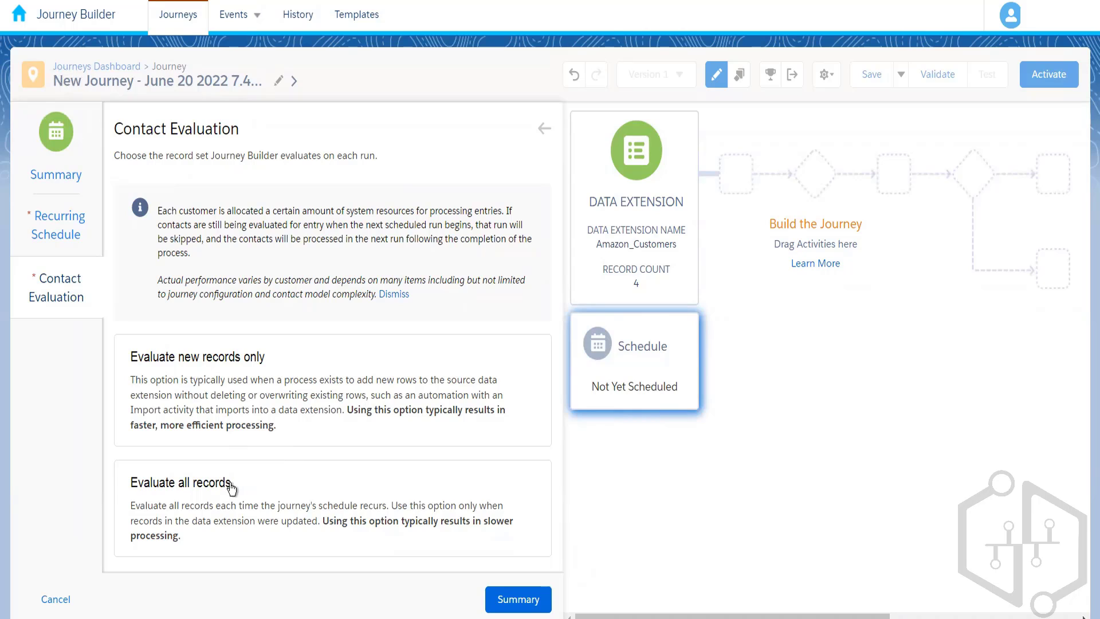
{"action": "left_click", "coordinate": [263, 490]}
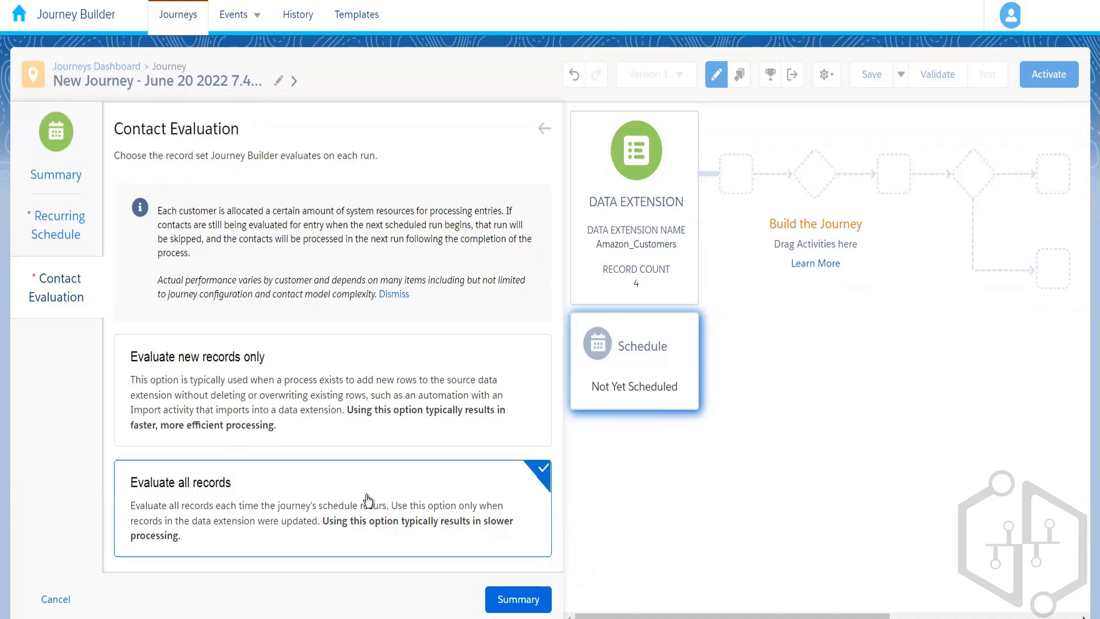
Switch contact evaluation to new records only, with the first run evaluating only new records added after journey activation.
{"action": "left_click", "coordinate": [251, 403]}
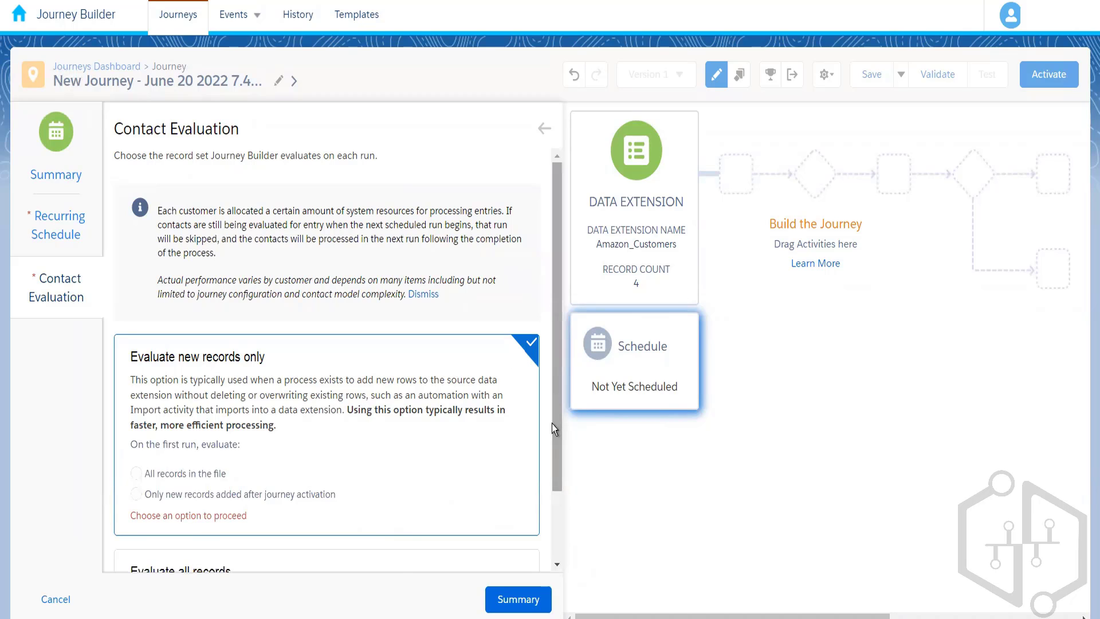
{"action": "scroll", "coordinate": [552, 424], "scroll_direction": "down", "scroll_amount": 2}
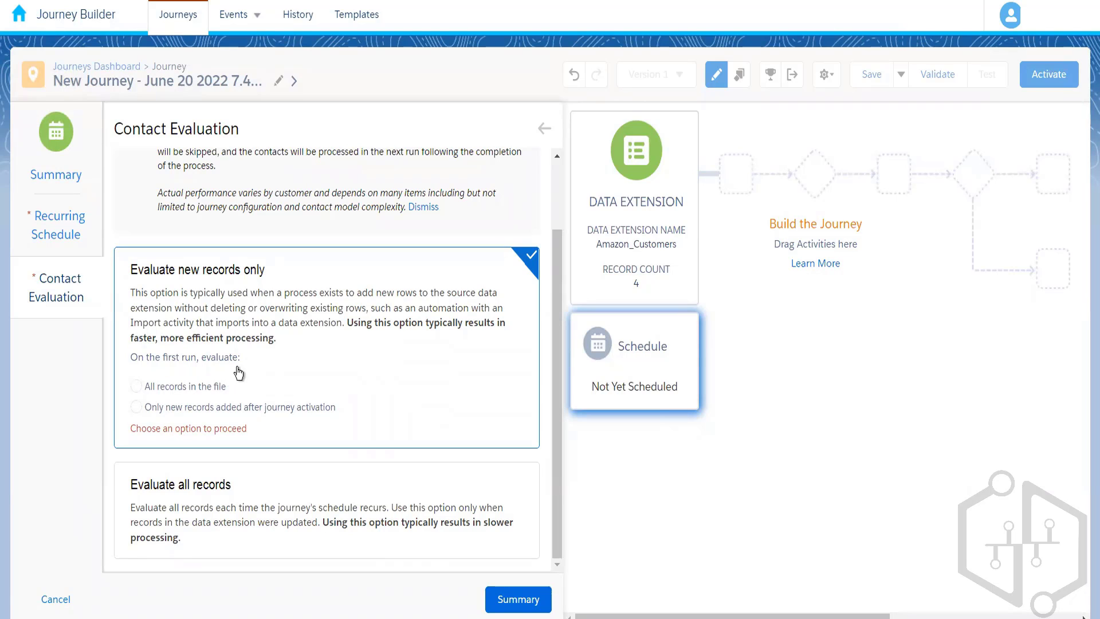
{"action": "left_click", "coordinate": [137, 388]}
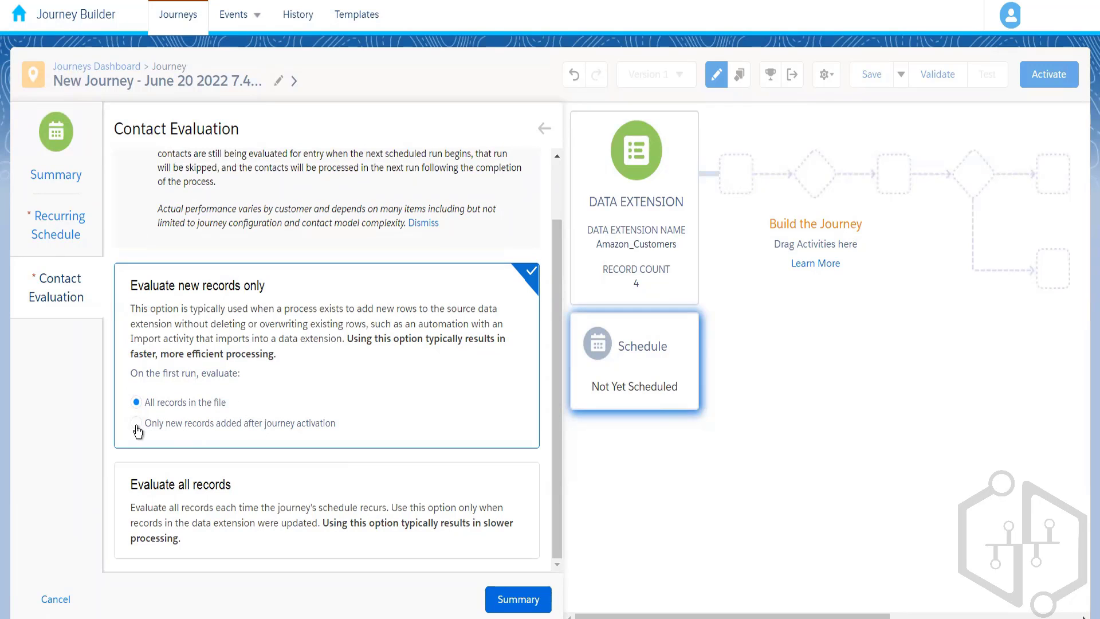
{"action": "left_click", "coordinate": [135, 423]}
{"action": "mouse_move", "coordinate": [641, 295]}
{"action": "left_click", "coordinate": [197, 402]}
{"action": "left_click", "coordinate": [136, 424]}
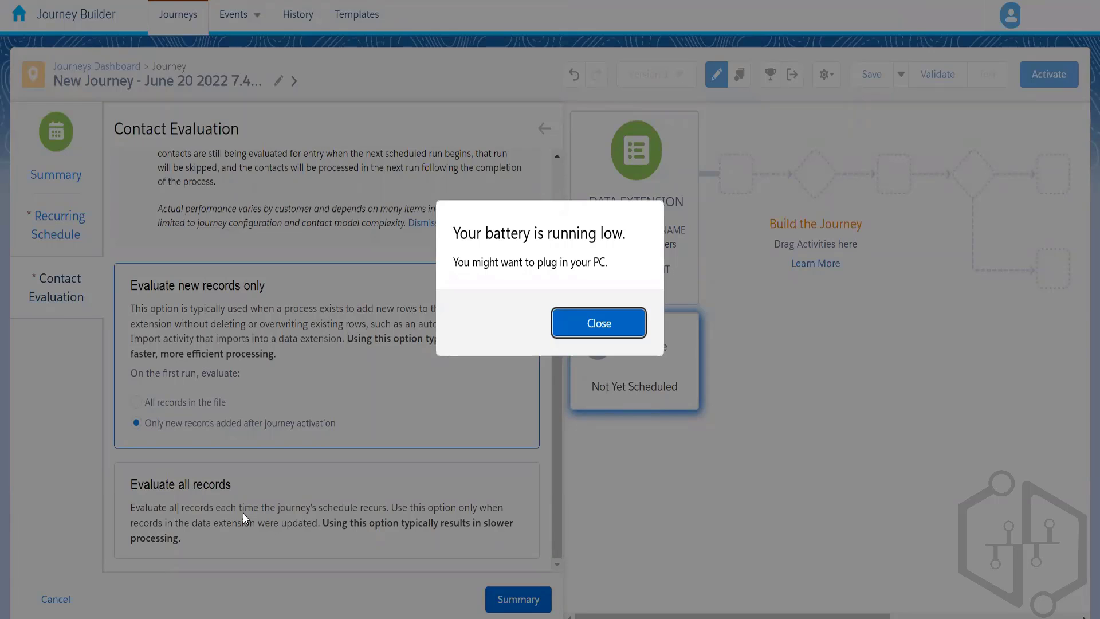
{"action": "key", "text": "Return"}
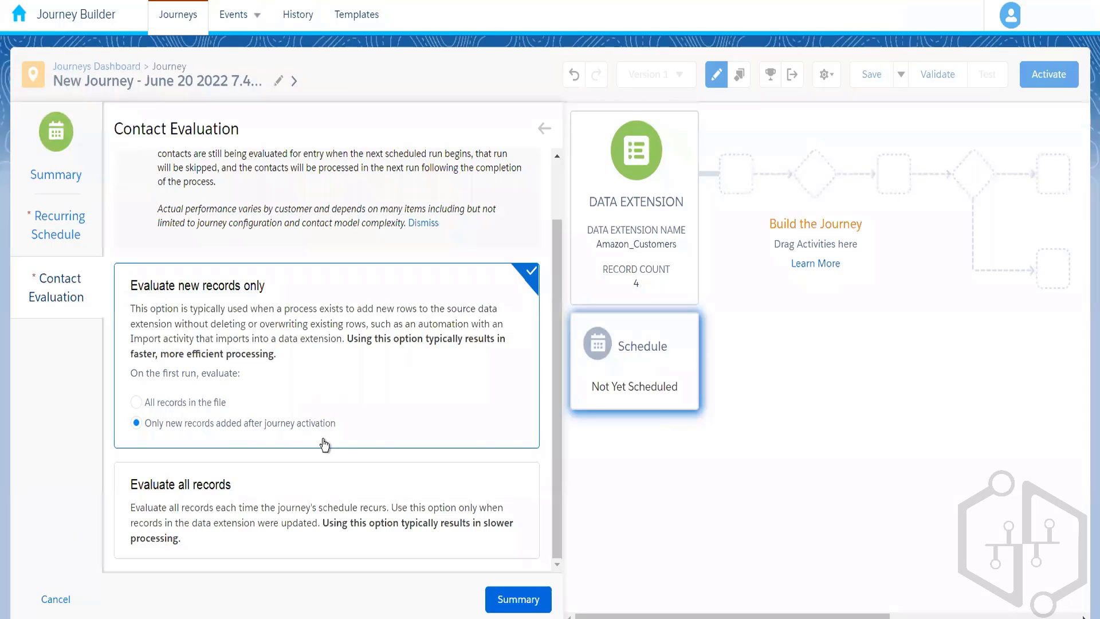
Try the first-run option All records in the file, and return contact evaluation to Evaluate all records.
{"action": "left_click", "coordinate": [194, 404]}
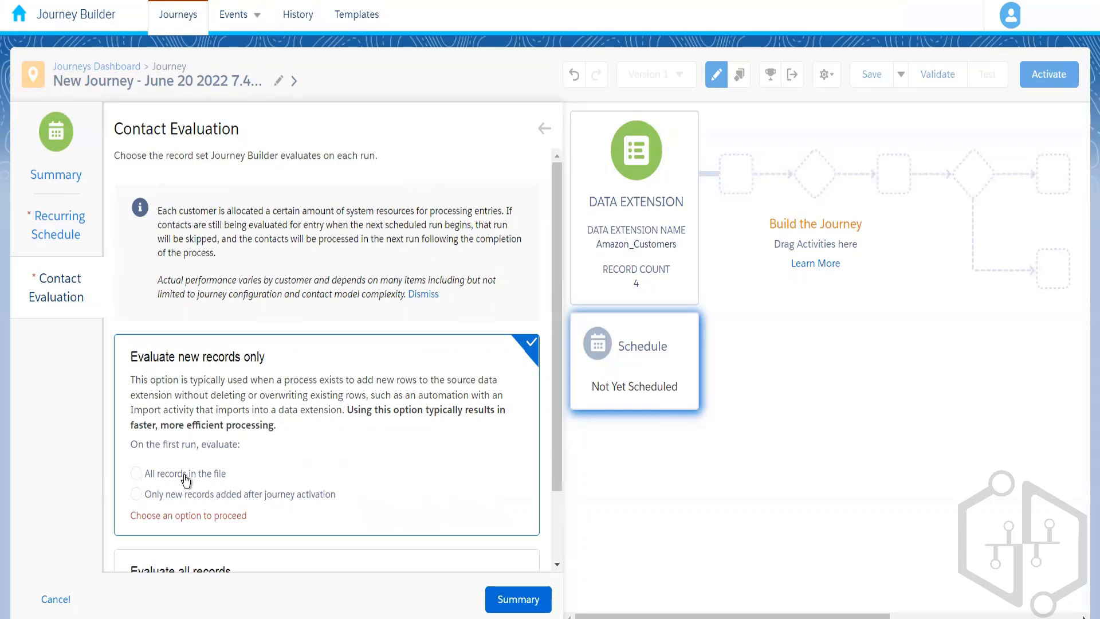
{"action": "left_click", "coordinate": [186, 478]}
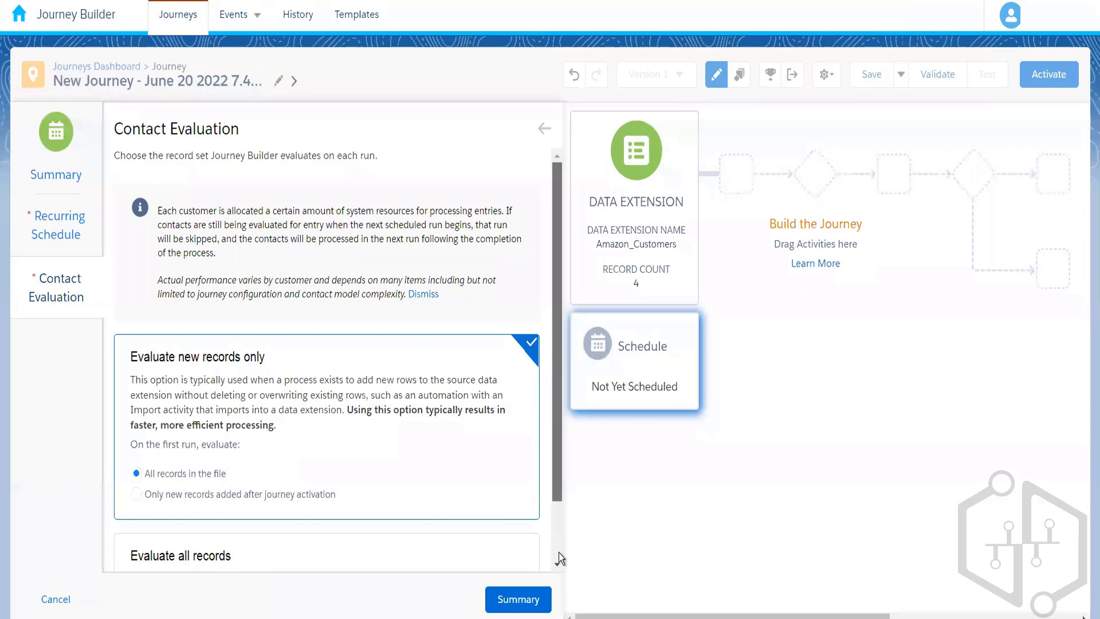
{"action": "scroll", "coordinate": [559, 552], "scroll_direction": "down", "scroll_amount": 2}
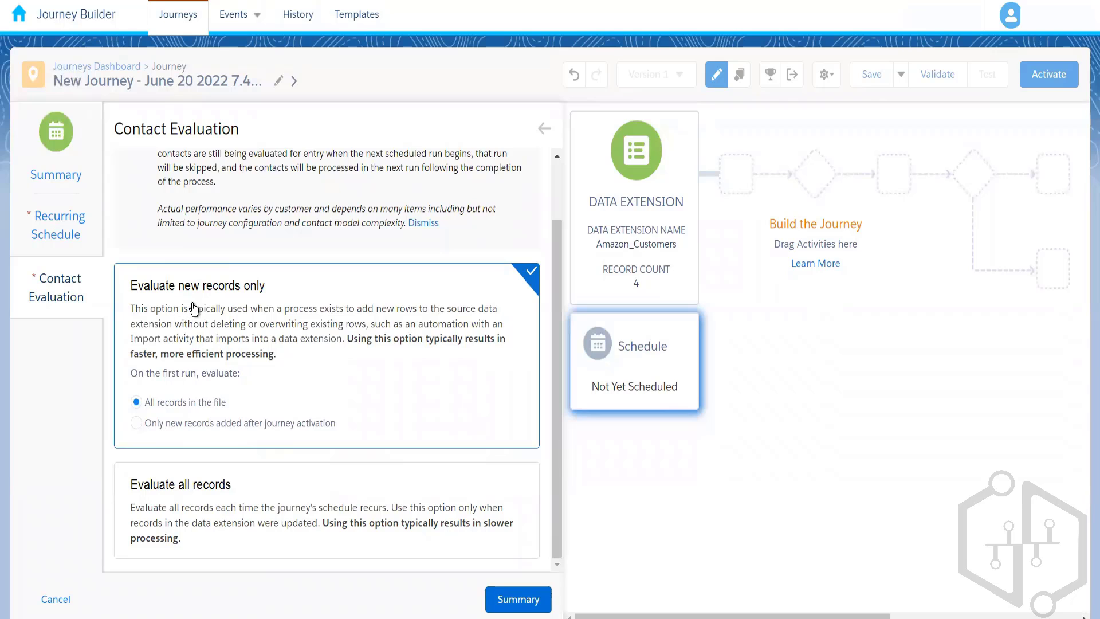
{"action": "left_click", "coordinate": [232, 519]}
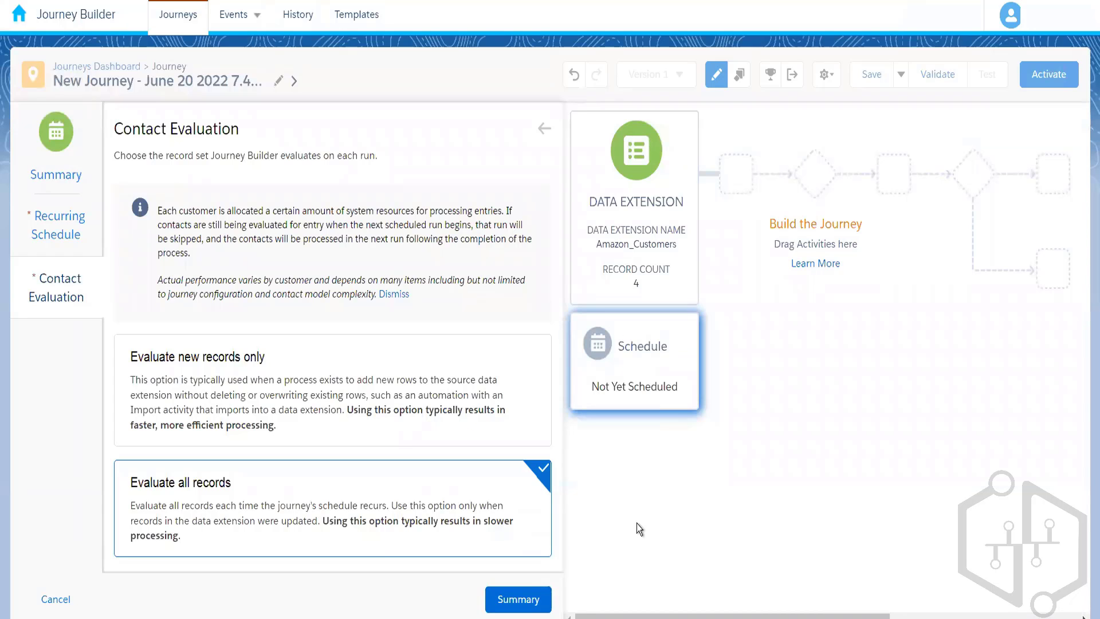
Try Evaluate new records only with all records in the file on the first run, and go back to Evaluate all records.
{"action": "left_click", "coordinate": [238, 401]}
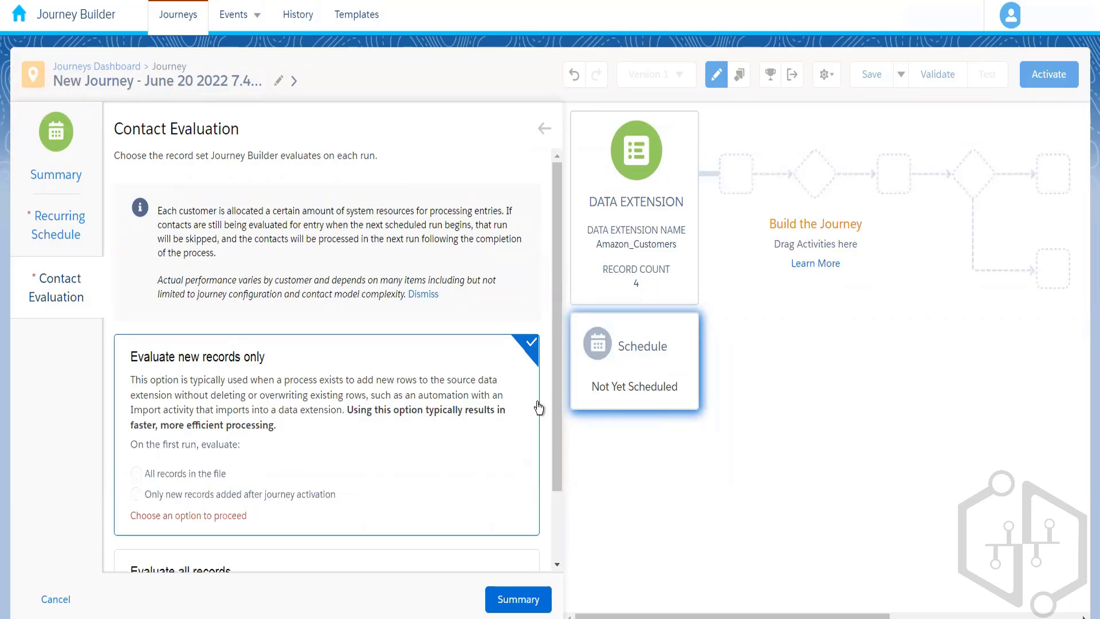
{"action": "left_click_drag", "start_coordinate": [555, 410], "coordinate": [551, 481]}
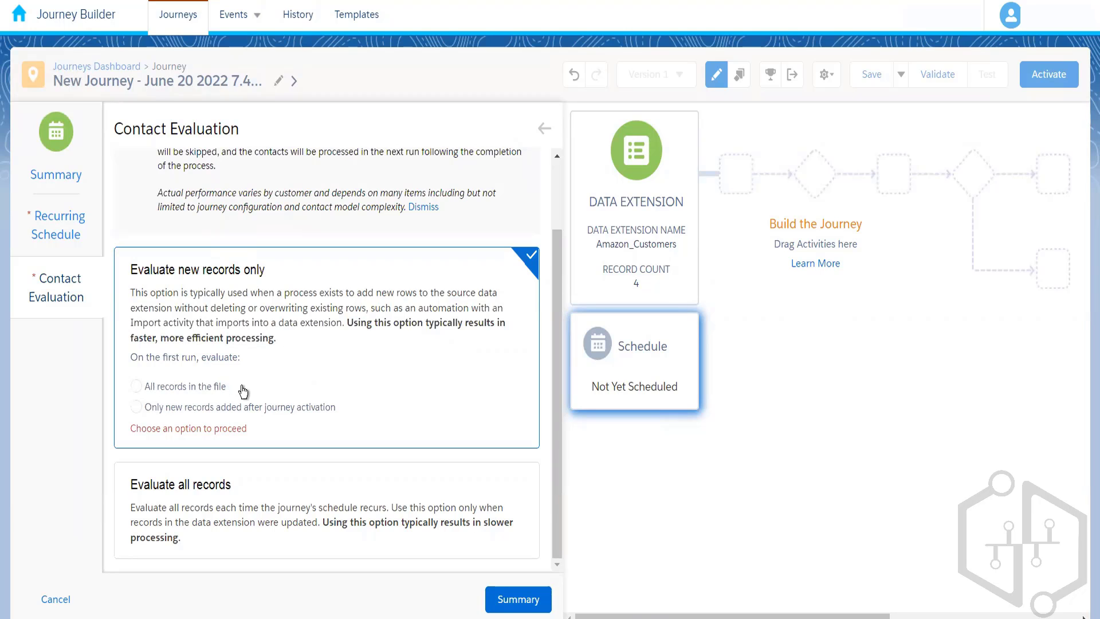
{"action": "left_click", "coordinate": [194, 390]}
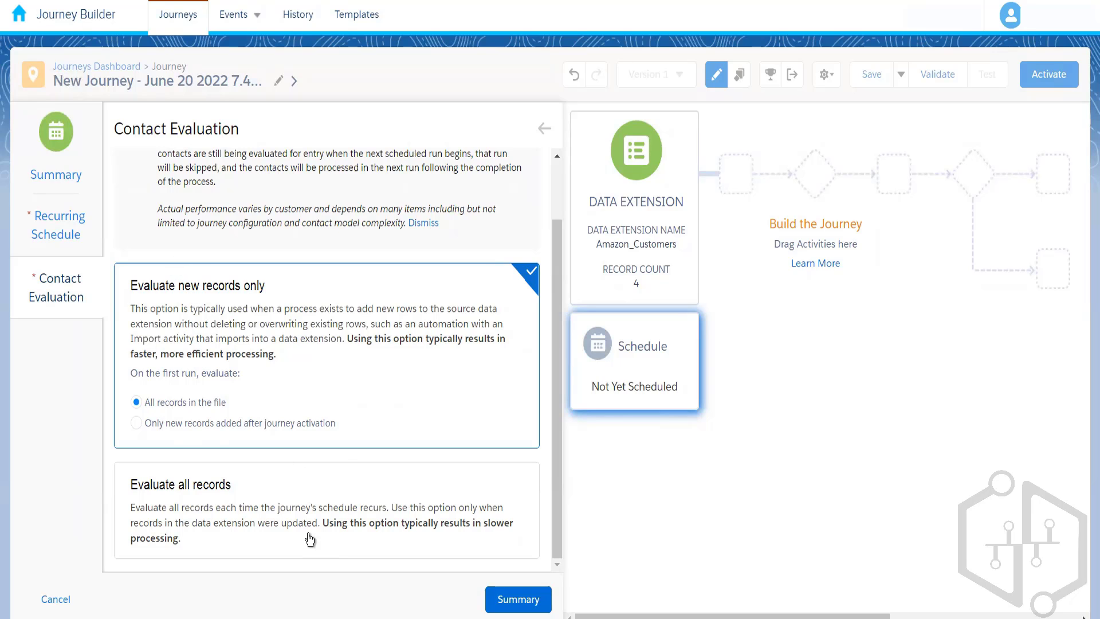
{"action": "left_click", "coordinate": [410, 522]}
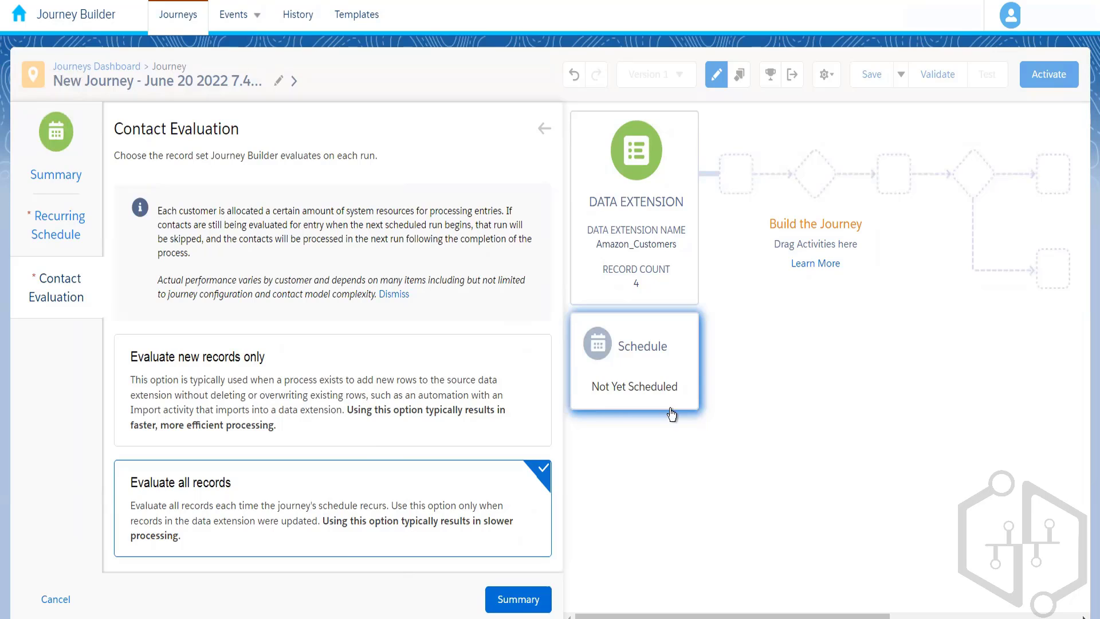
Try Evaluate new records only without a first-run choice, and revert to Evaluate all records.
{"action": "mouse_move", "coordinate": [633, 245]}
{"action": "left_click", "coordinate": [244, 406]}
{"action": "scroll", "coordinate": [549, 461], "scroll_direction": "down", "scroll_amount": 1}
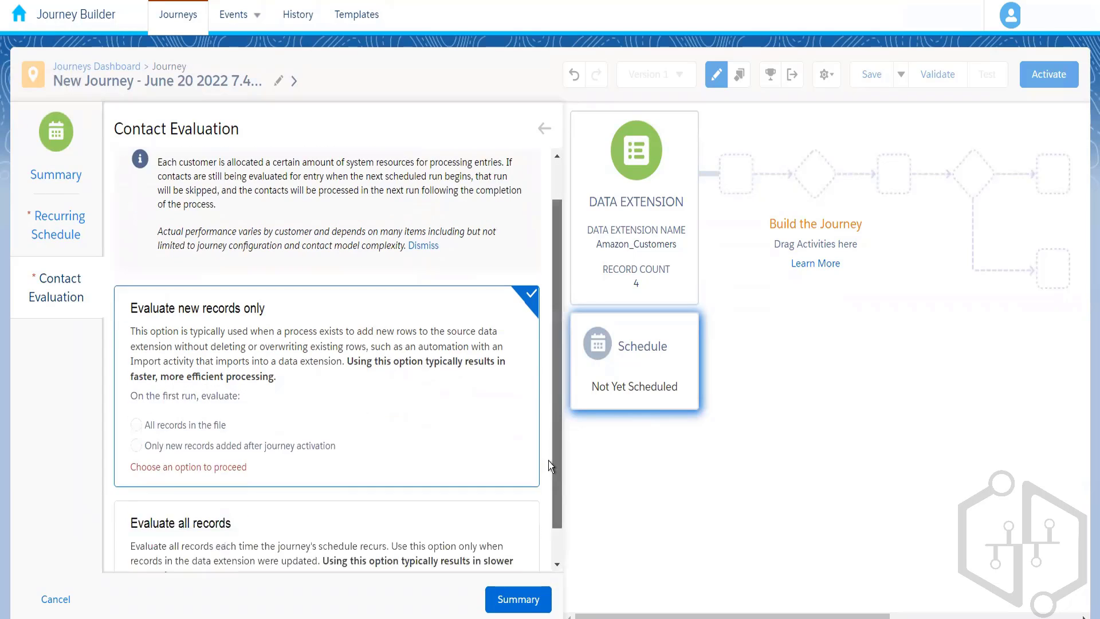
{"action": "scroll", "coordinate": [548, 460], "scroll_direction": "down", "scroll_amount": 1}
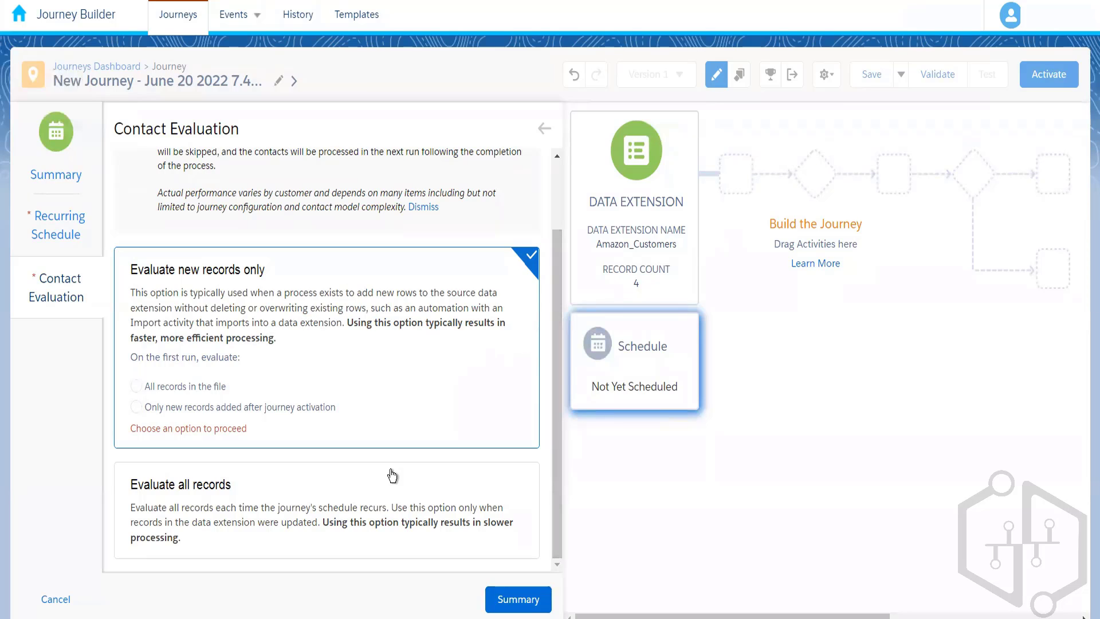
{"action": "left_click", "coordinate": [342, 491]}
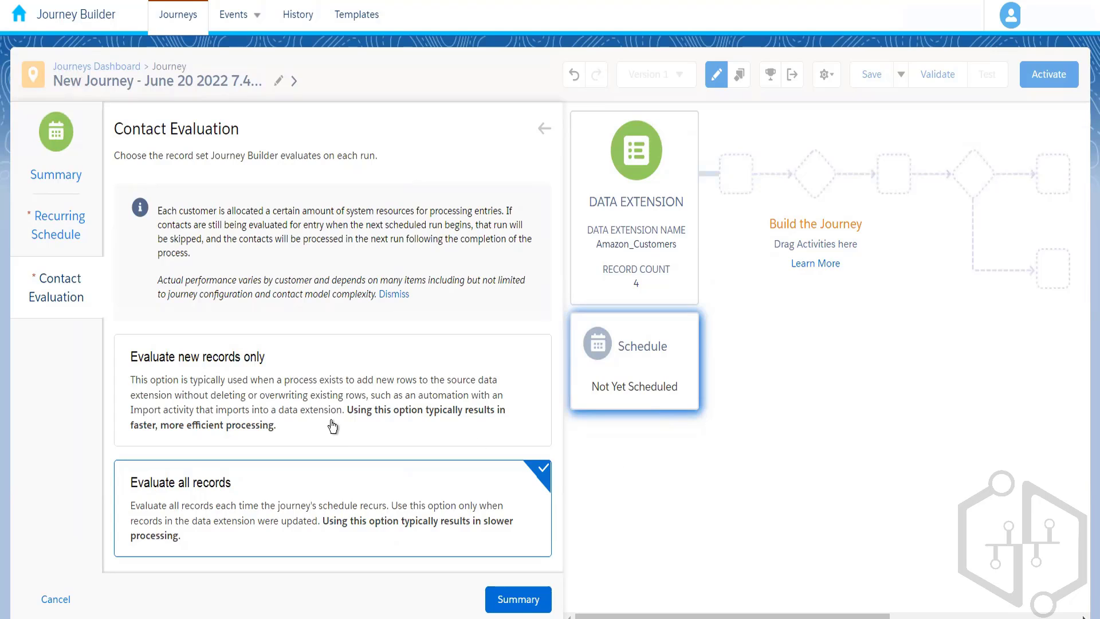
Settle on Evaluate all records for contact evaluation and finish the schedule configuration from its summary.
{"action": "left_click", "coordinate": [375, 401]}
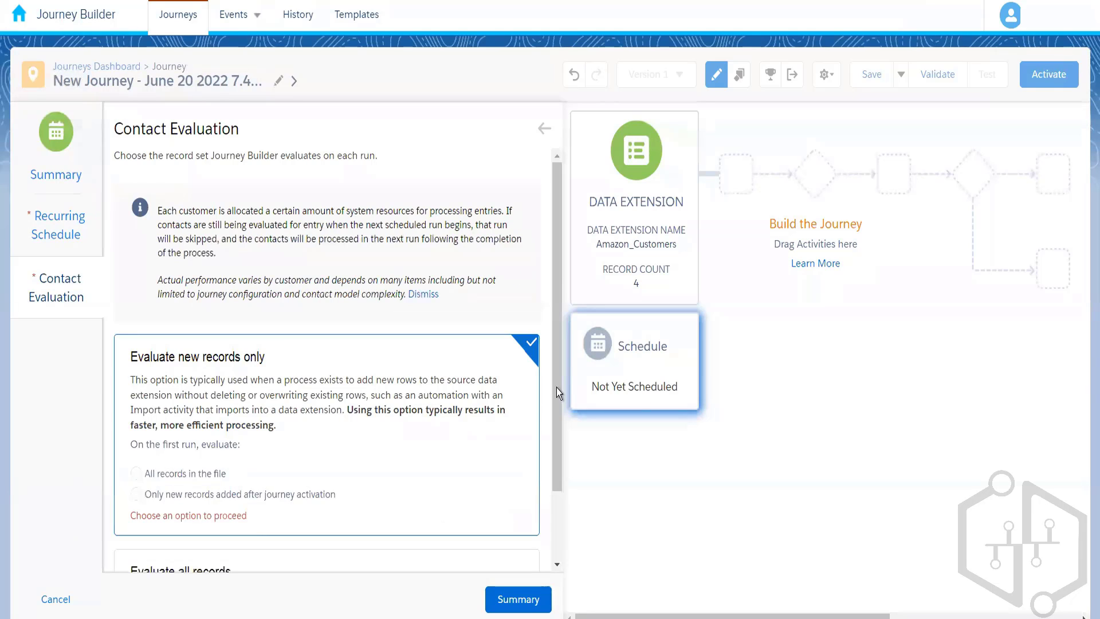
{"action": "left_click_drag", "start_coordinate": [561, 387], "coordinate": [561, 496]}
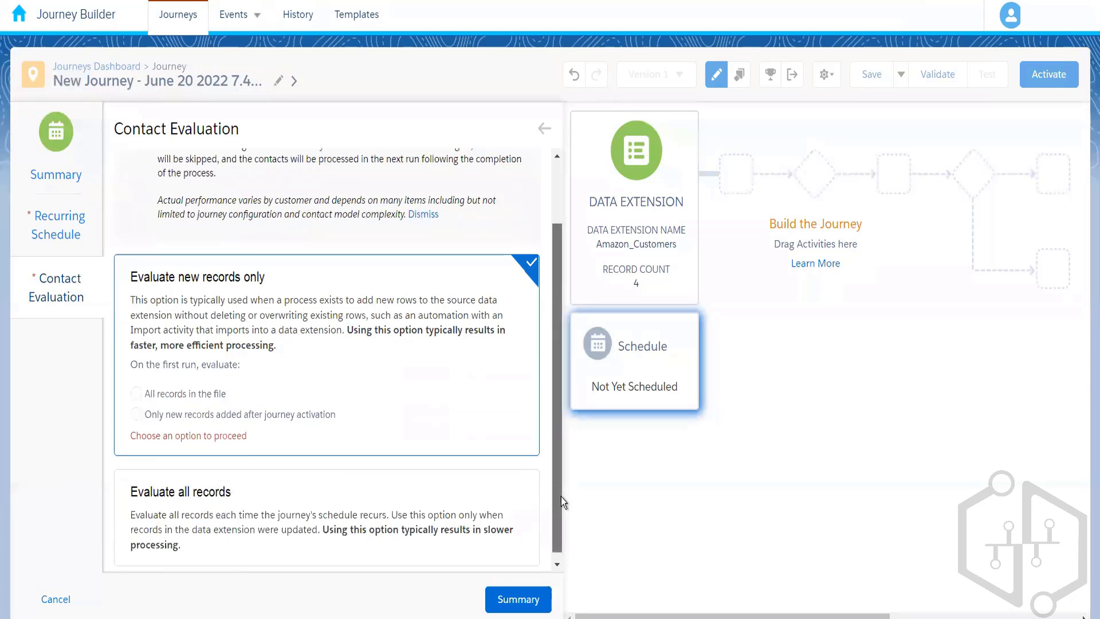
{"action": "left_click", "coordinate": [417, 512]}
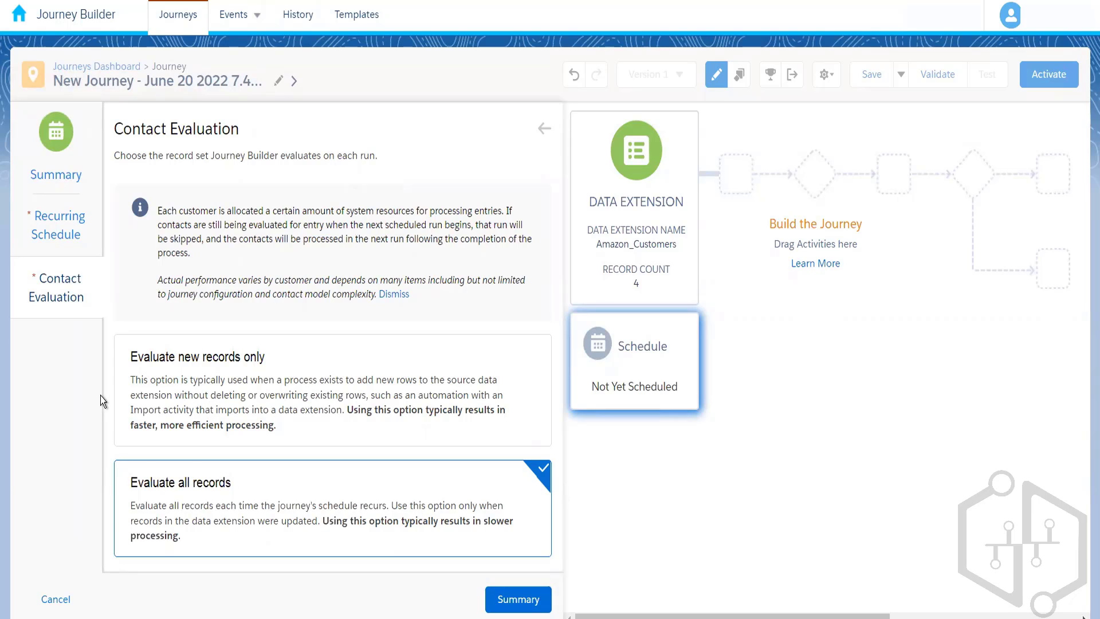
{"action": "left_click", "coordinate": [501, 604]}
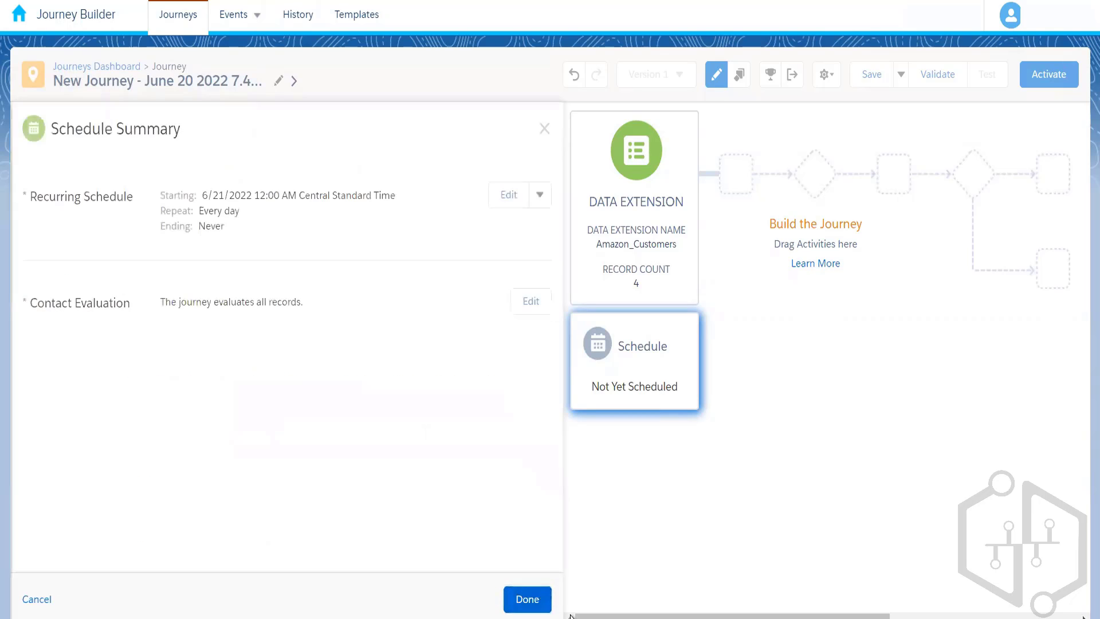
{"action": "left_click", "coordinate": [533, 606]}
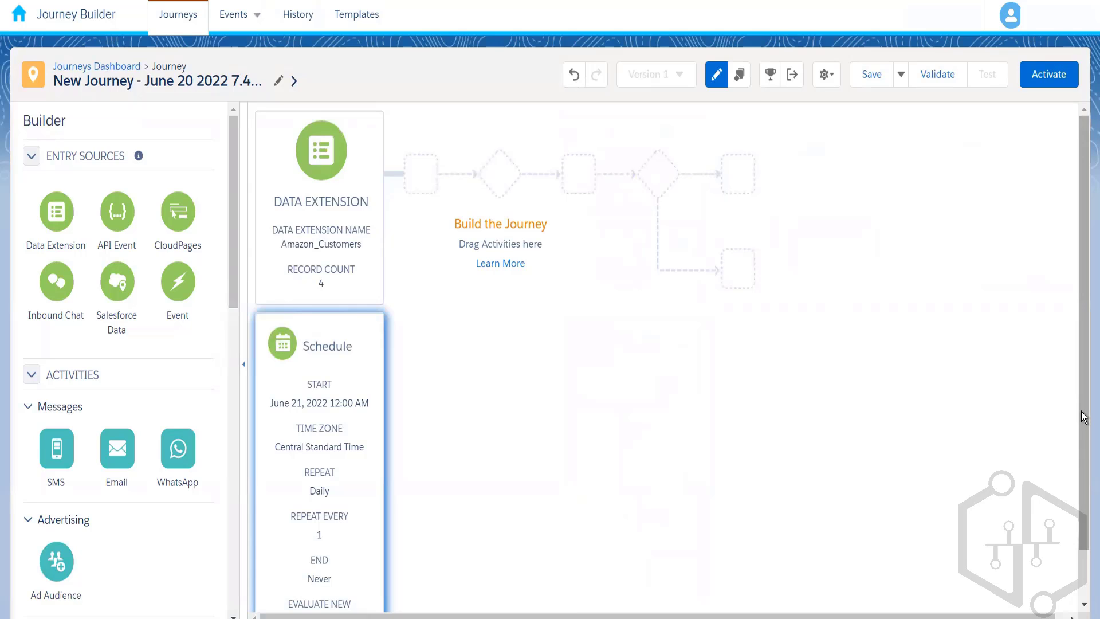
Review the journey's schedule summary and the available schedule types, including Automation, and close them without changing anything.
{"action": "scroll", "coordinate": [1083, 482], "scroll_direction": "down", "scroll_amount": 1}
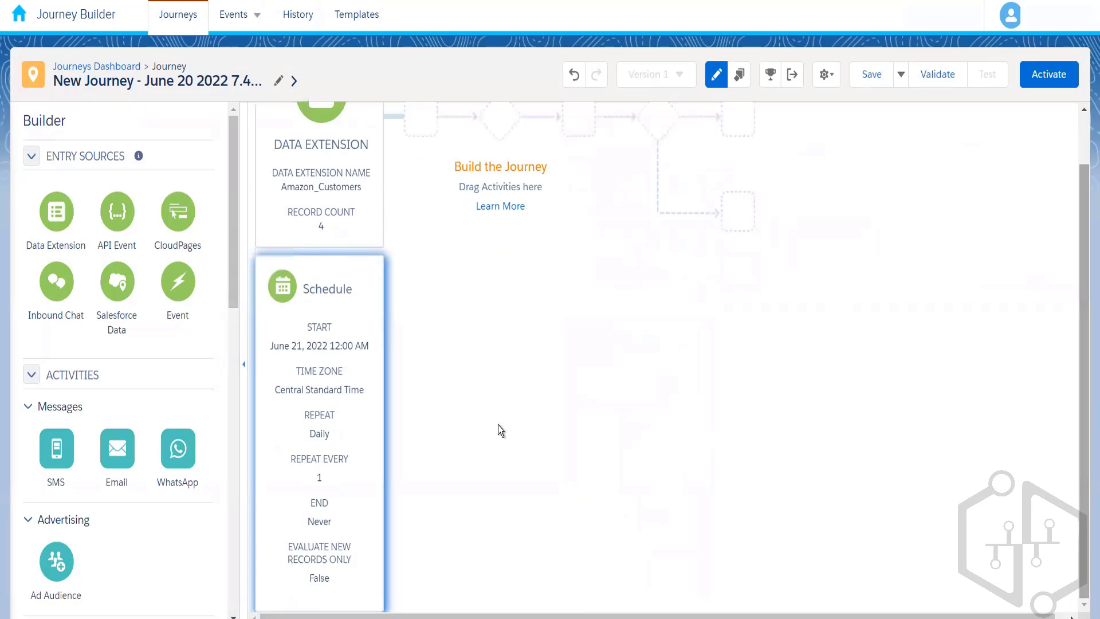
{"action": "left_click", "coordinate": [348, 427]}
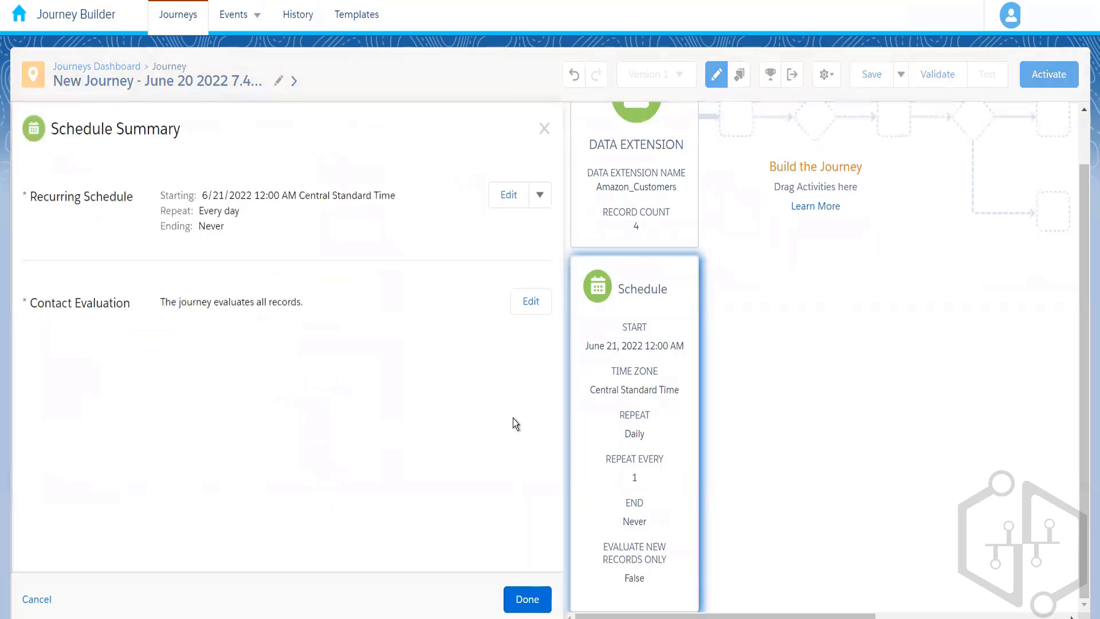
{"action": "left_click", "coordinate": [540, 198]}
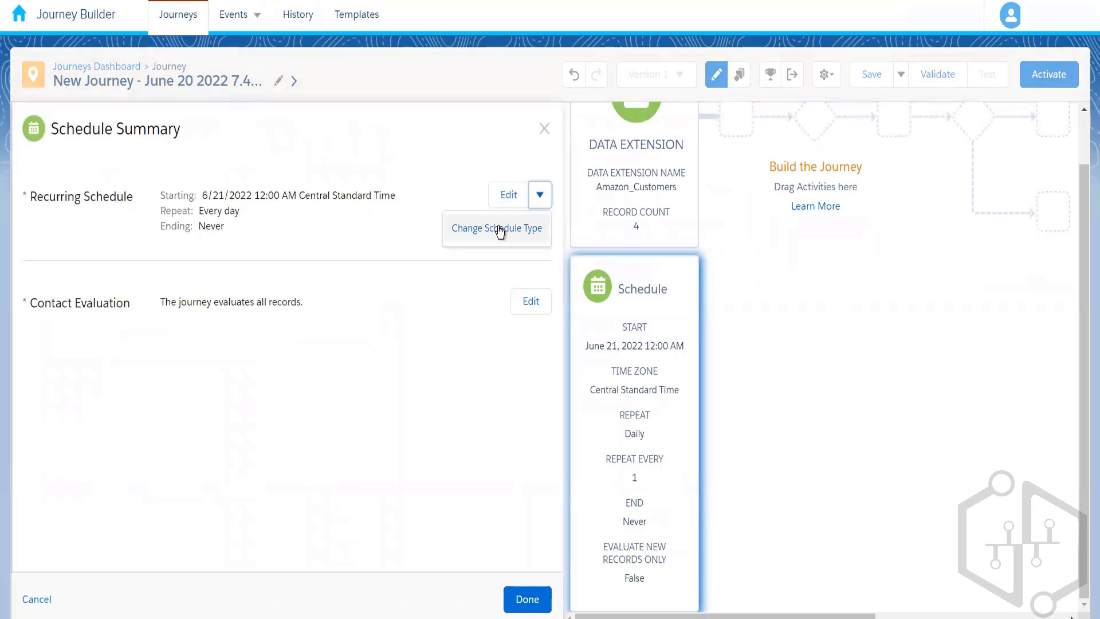
{"action": "left_click", "coordinate": [499, 229]}
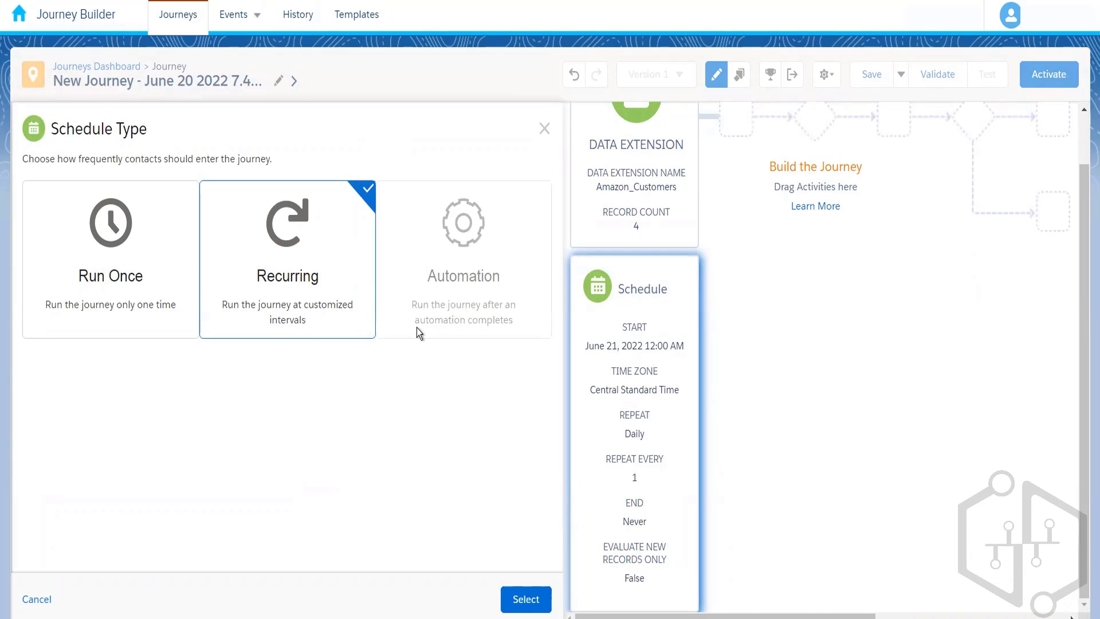
{"action": "mouse_move", "coordinate": [450, 319]}
{"action": "mouse_move", "coordinate": [459, 310]}
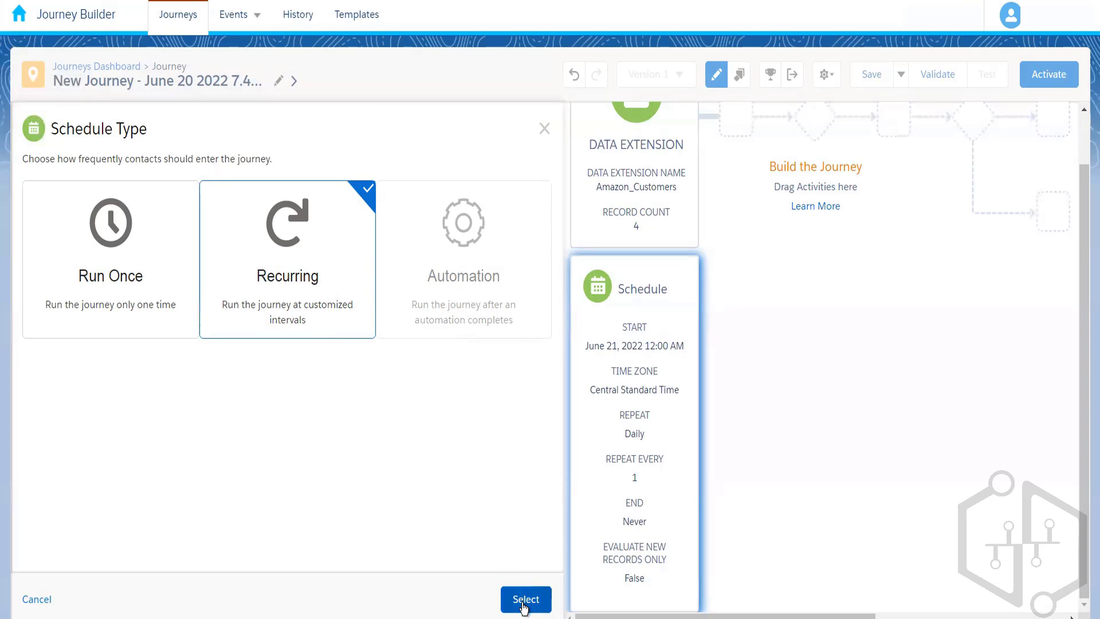
{"action": "left_click", "coordinate": [548, 131]}
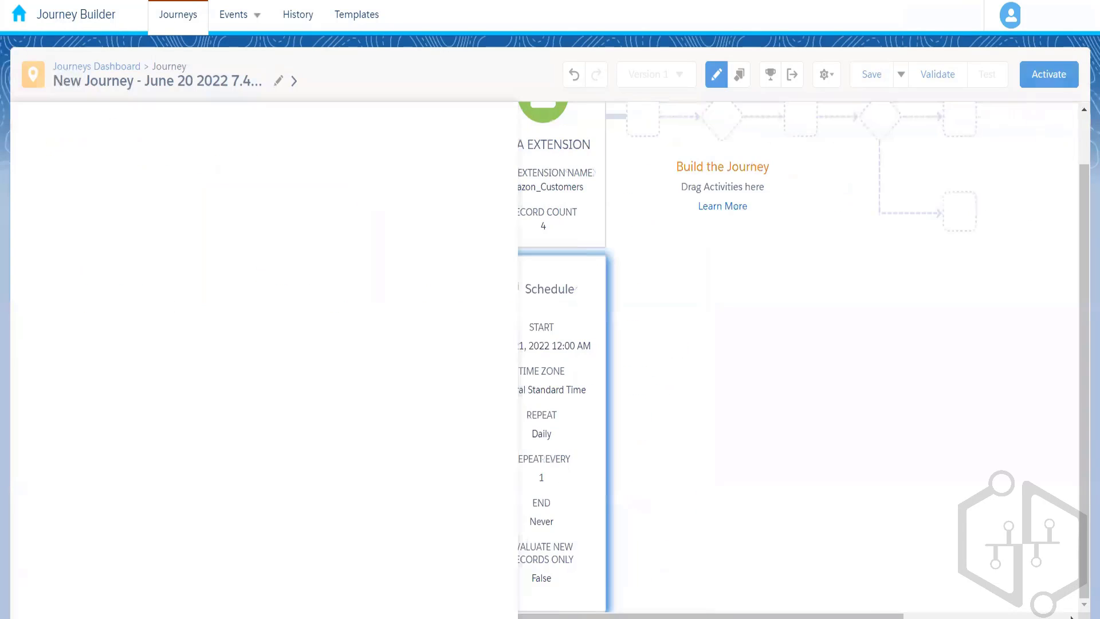
Open Automation Studio in a duplicate browser tab and show the automations in the folder prefixed 004.
{"action": "right_click", "coordinate": [119, 1]}
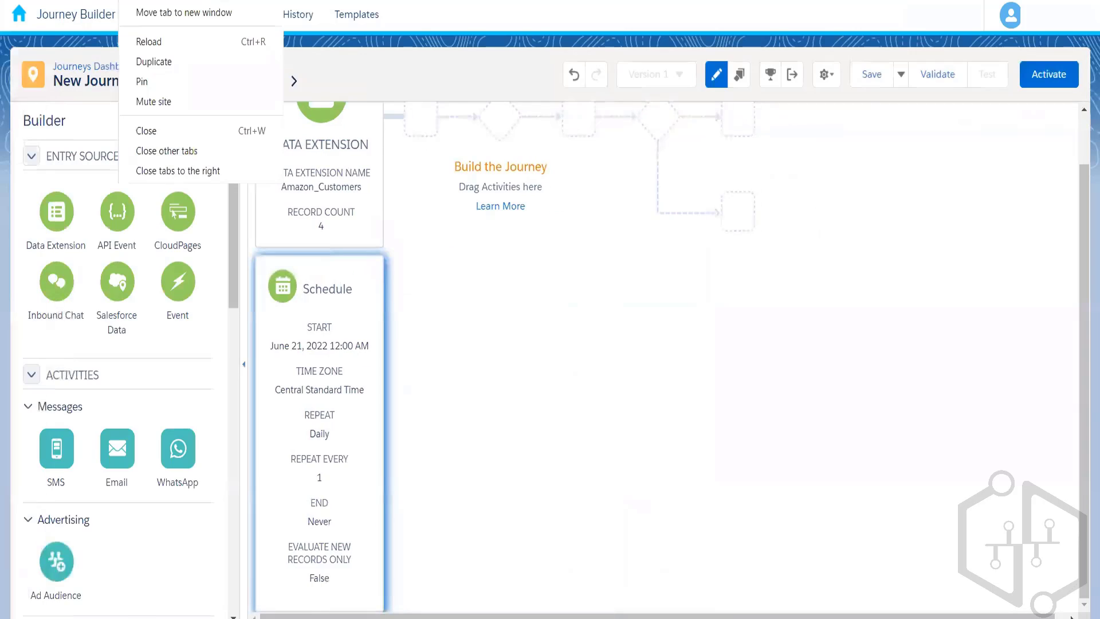
{"action": "left_click", "coordinate": [158, 63]}
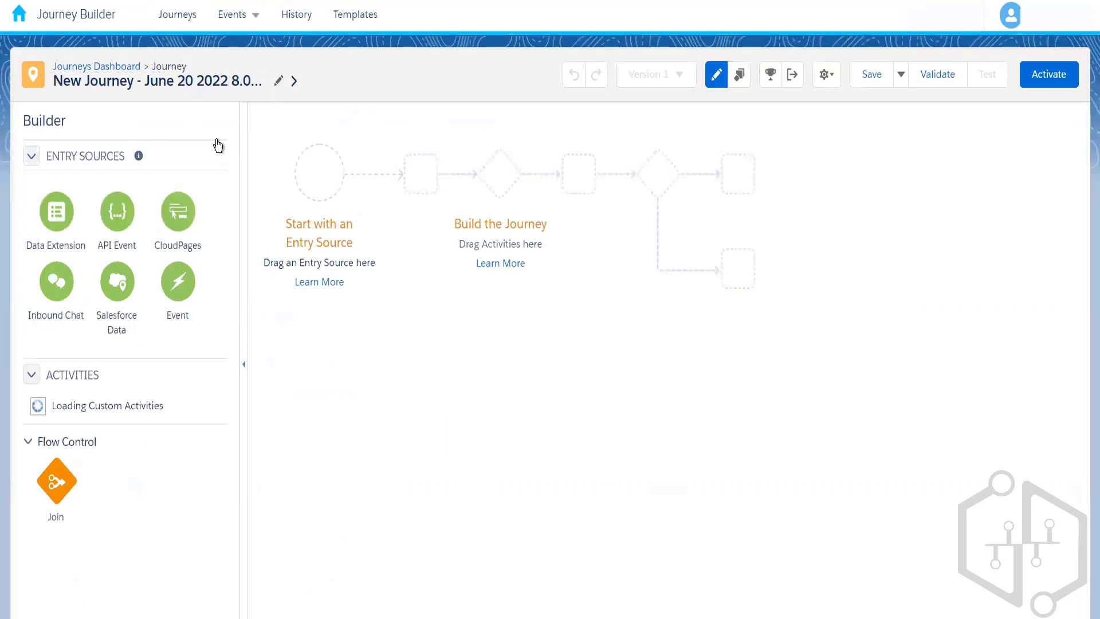
{"action": "mouse_move", "coordinate": [33, 30]}
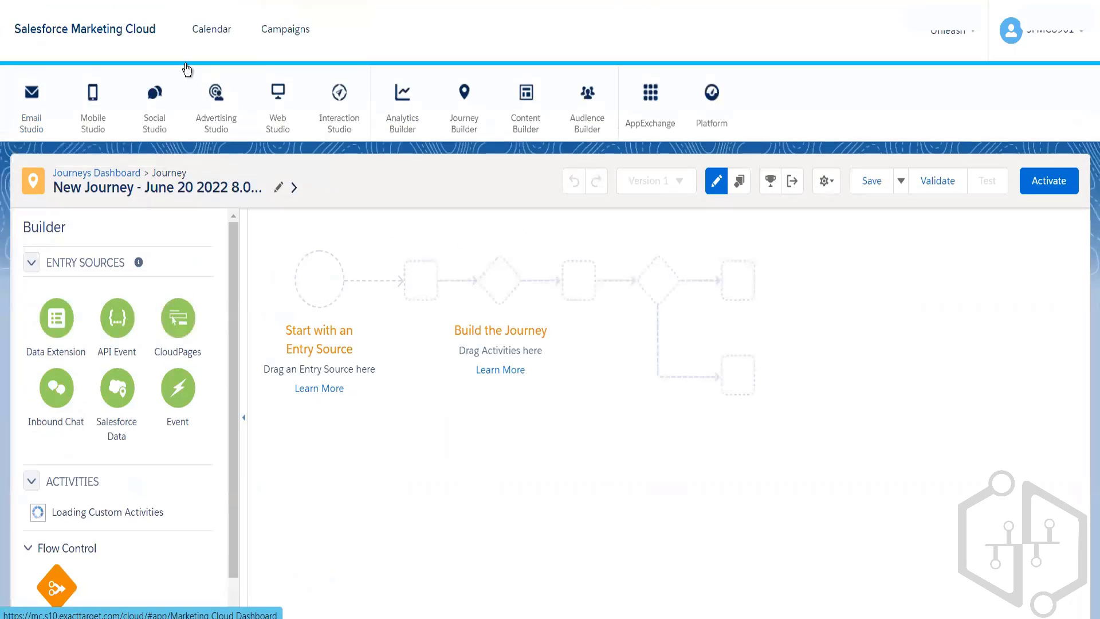
{"action": "mouse_move", "coordinate": [396, 140]}
{"action": "mouse_move", "coordinate": [464, 132]}
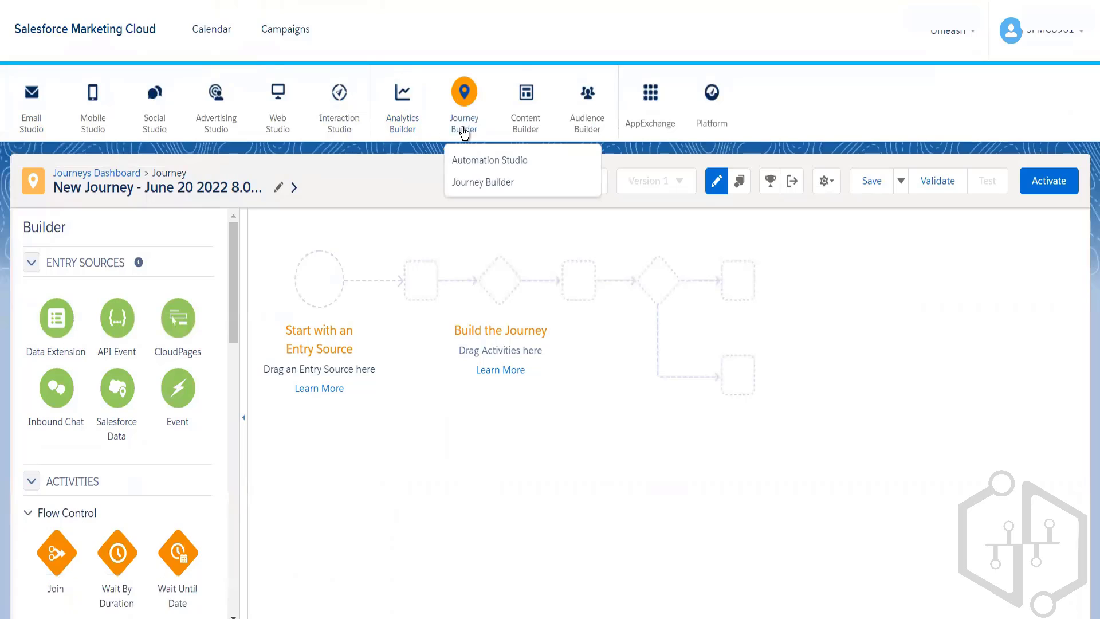
{"action": "left_click", "coordinate": [469, 162]}
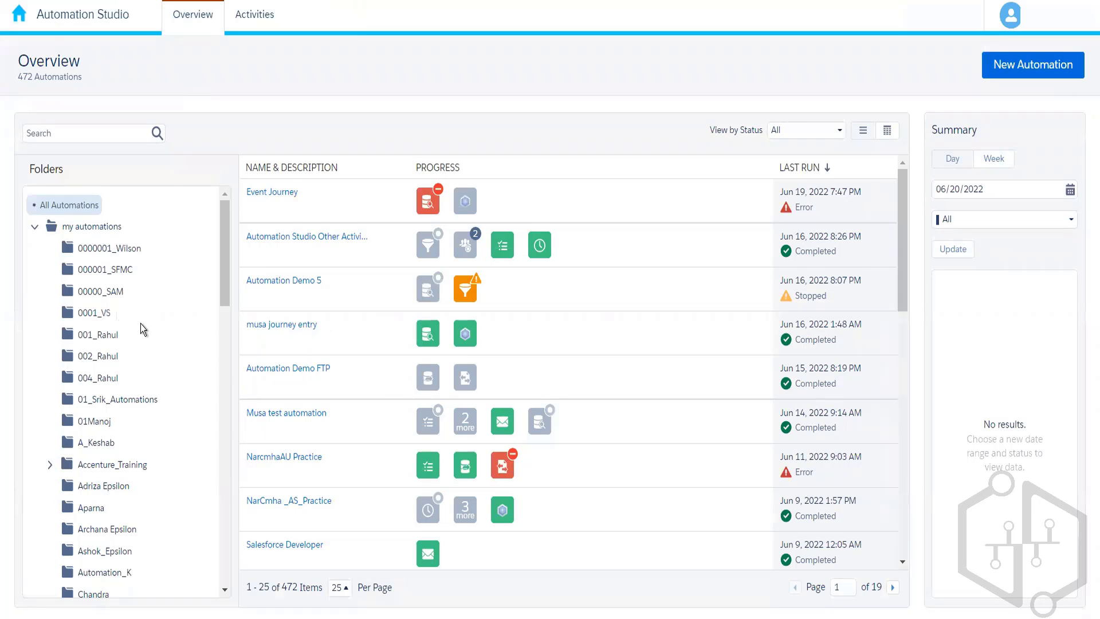
{"action": "left_click", "coordinate": [92, 378]}
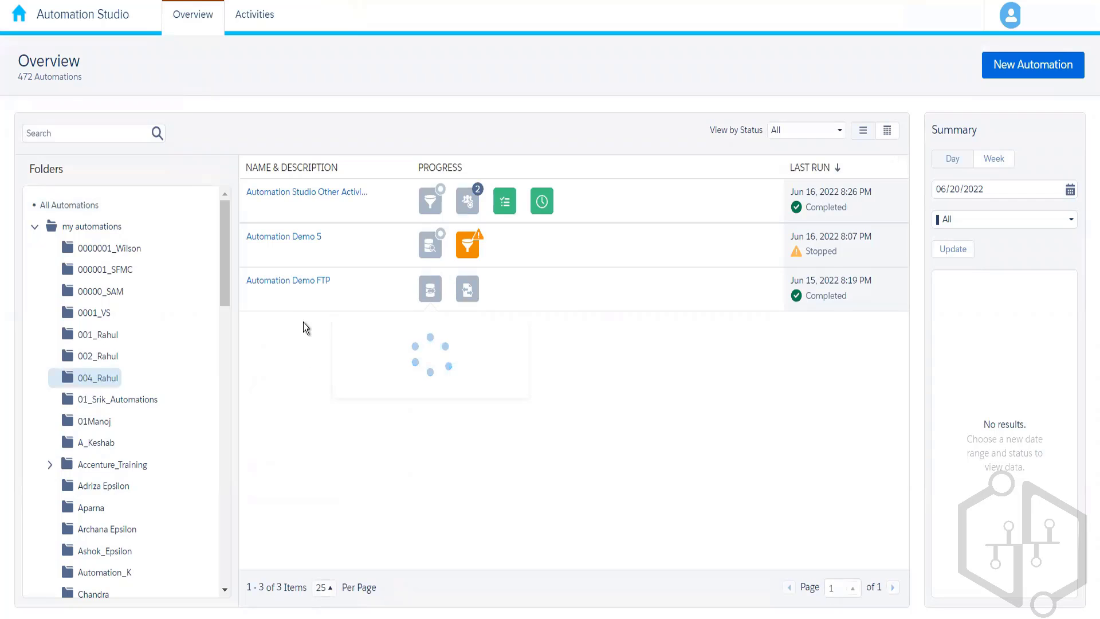
Examine the Customer_Order_Details Query activity in the workflow of Automation Demo 5, and close it without changing anything.
{"action": "mouse_move", "coordinate": [291, 242]}
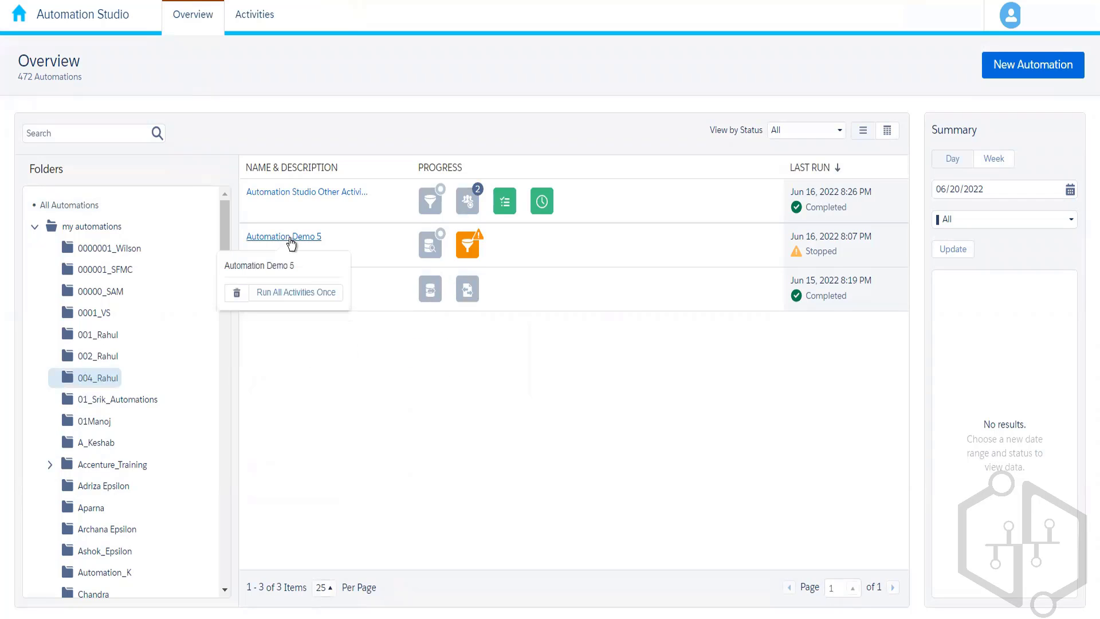
{"action": "left_click", "coordinate": [290, 237]}
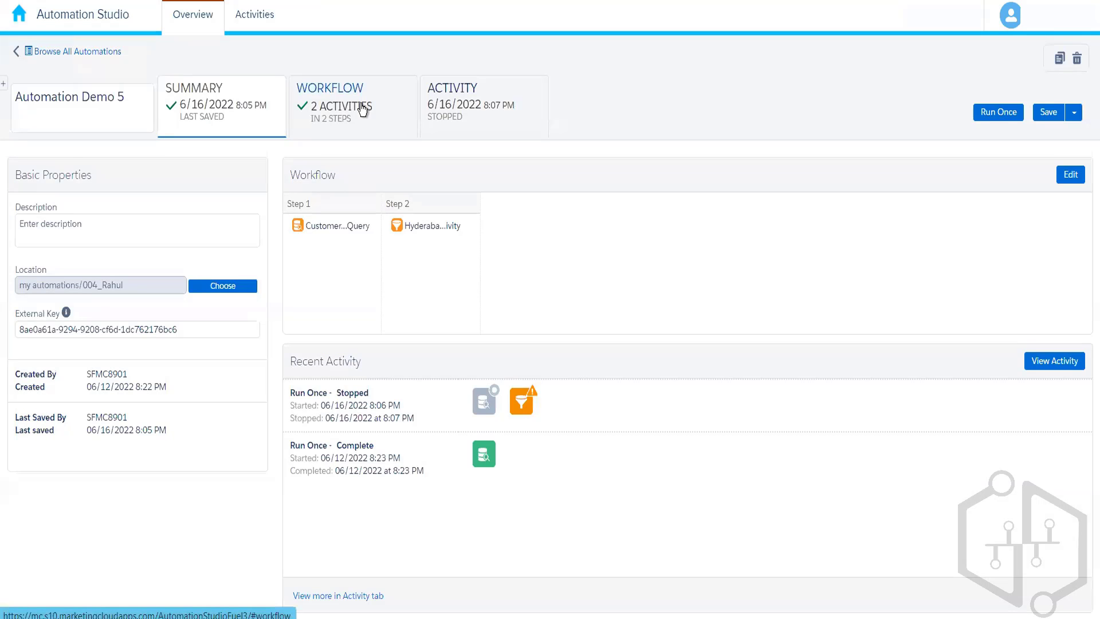
{"action": "left_click", "coordinate": [363, 108]}
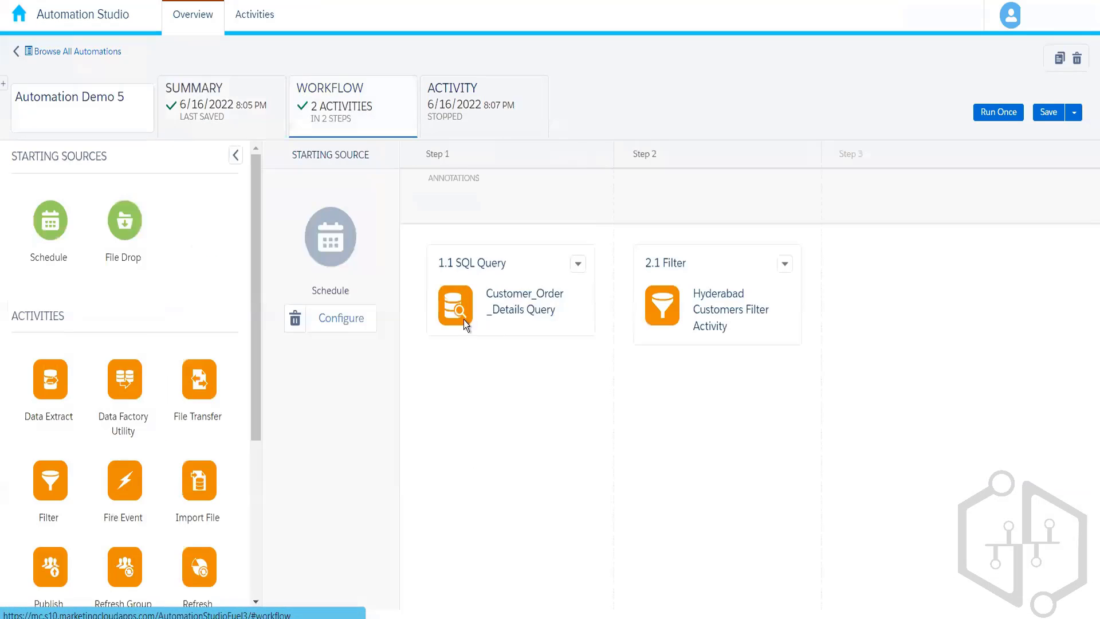
{"action": "left_click", "coordinate": [578, 264]}
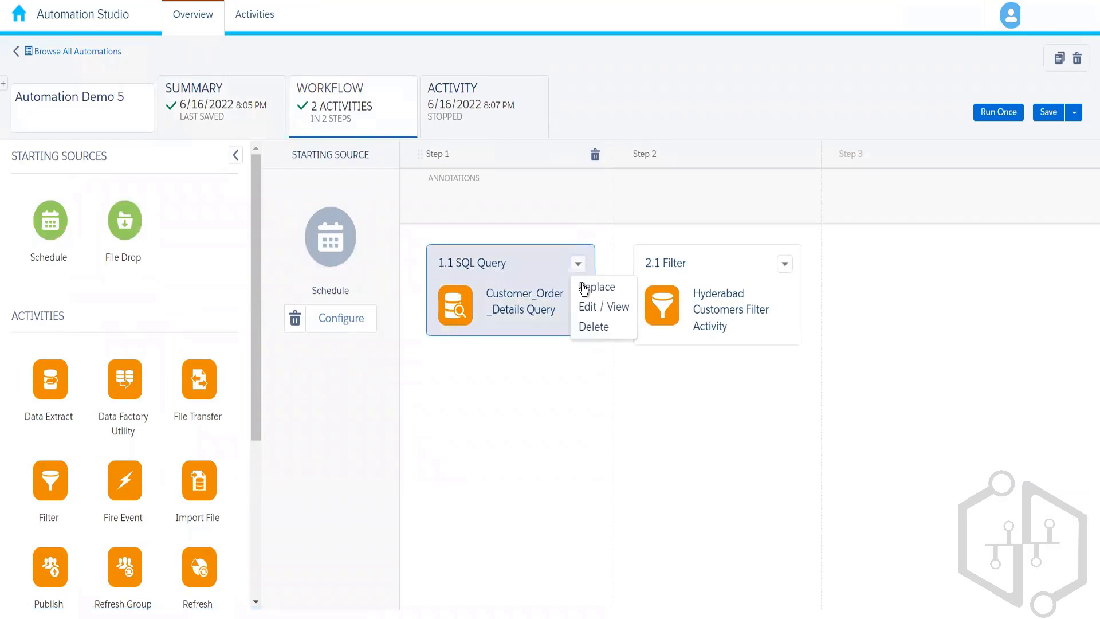
{"action": "left_click", "coordinate": [596, 308]}
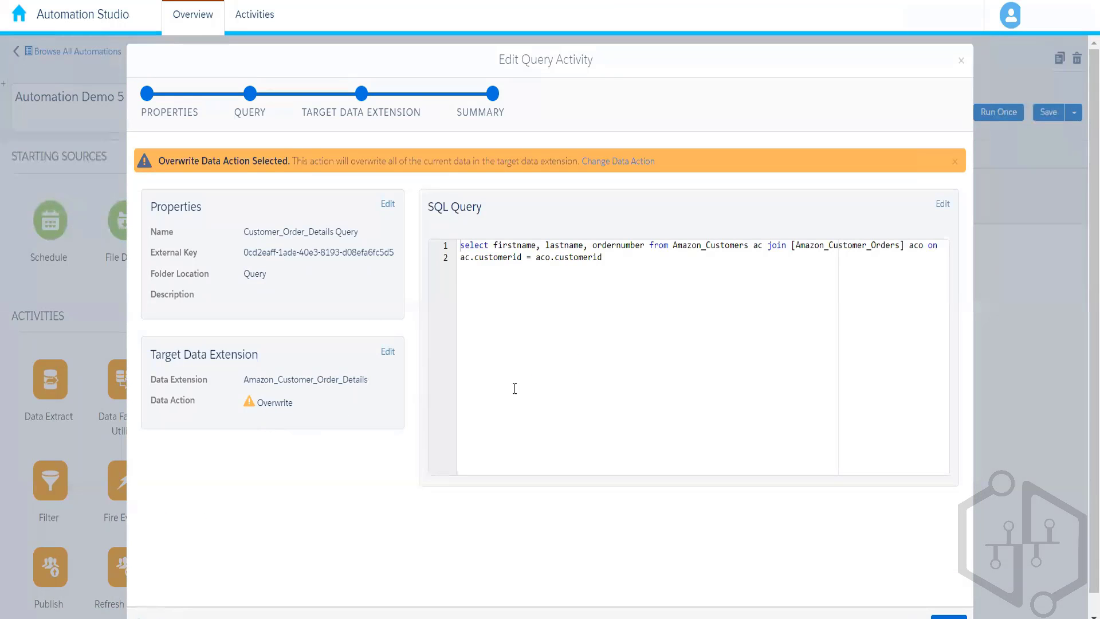
{"action": "left_click", "coordinate": [962, 62]}
{"action": "left_click", "coordinate": [1022, 140]}
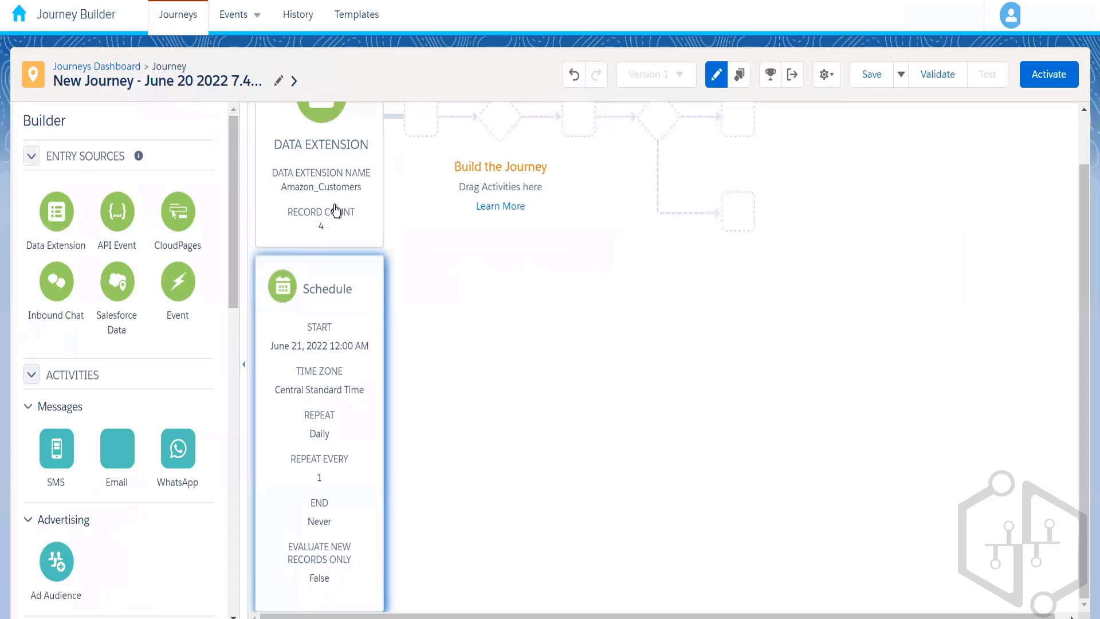
Switch to Journey Builder and open the journey's entry data extension selection for editing.
{"action": "left_click", "coordinate": [335, 207]}
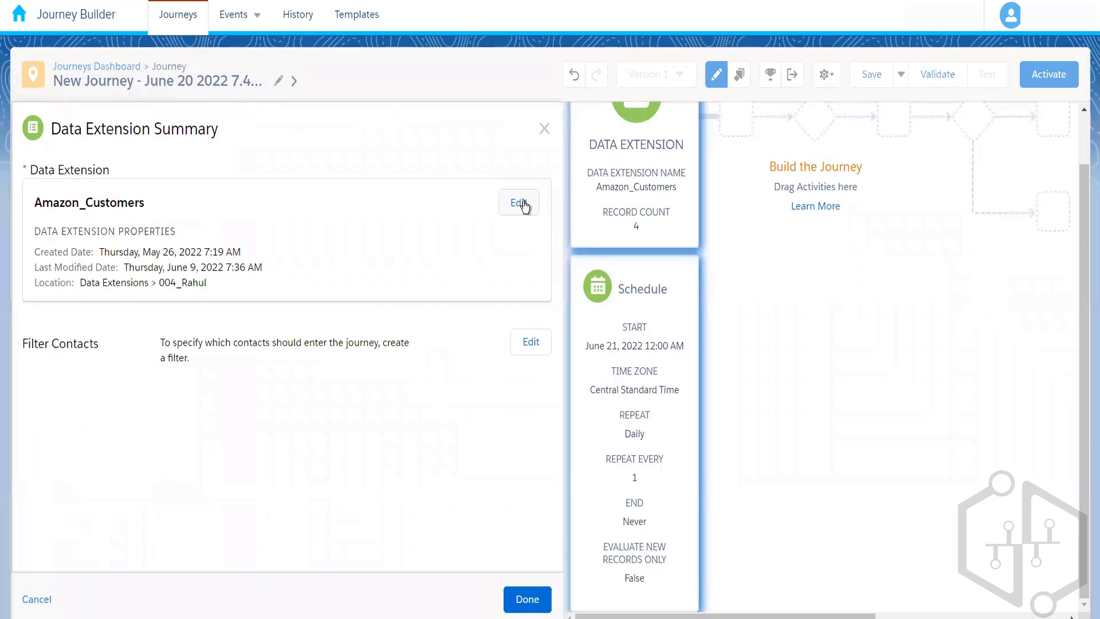
{"action": "left_click", "coordinate": [521, 205]}
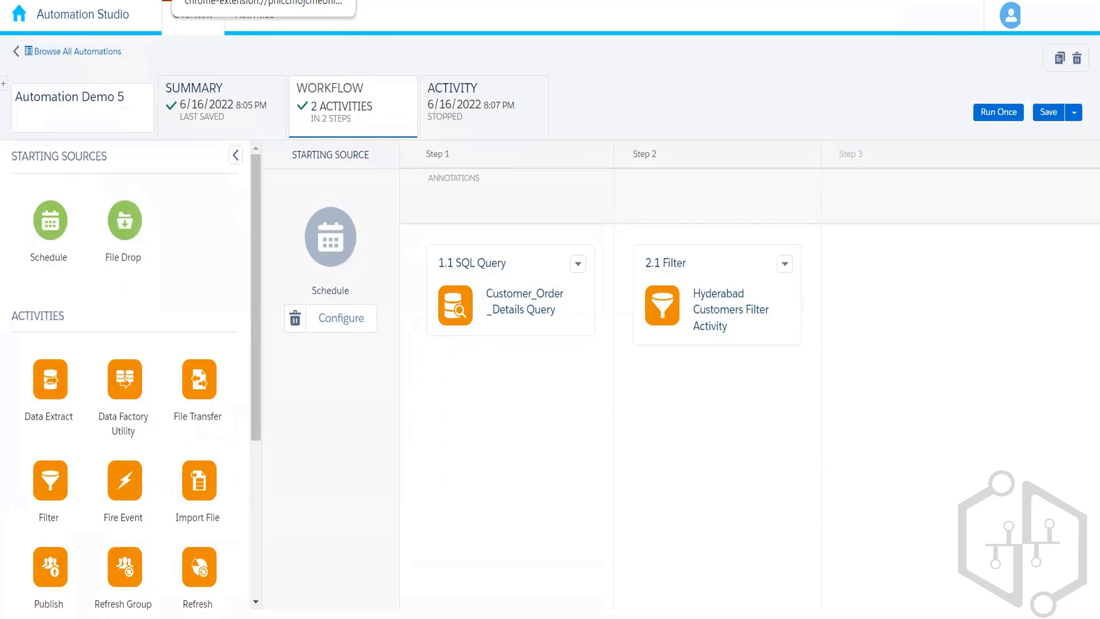
Return to Automation Studio and open the workflow of Automation Studio Other Activities from the folder prefixed 004.
{"action": "left_click", "coordinate": [93, 53]}
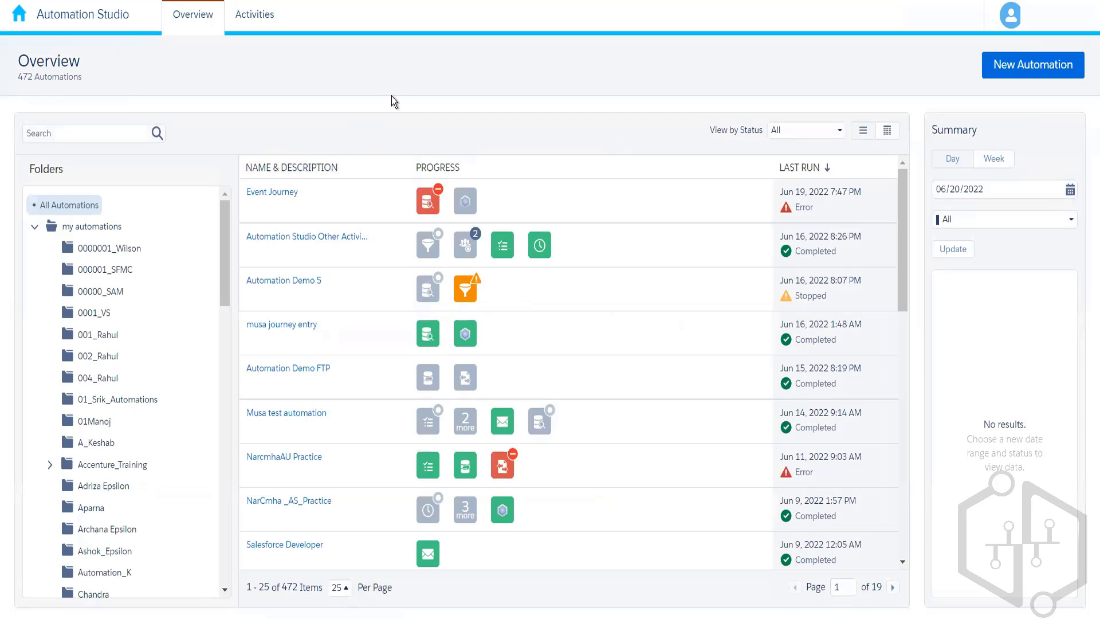
{"action": "left_click", "coordinate": [93, 379]}
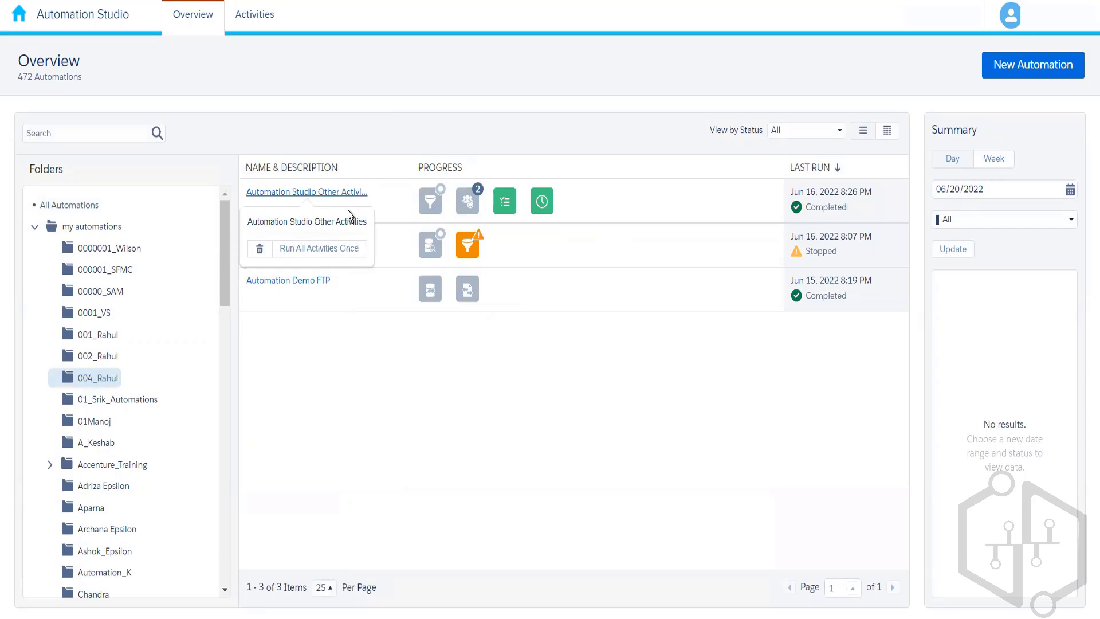
{"action": "mouse_move", "coordinate": [292, 240]}
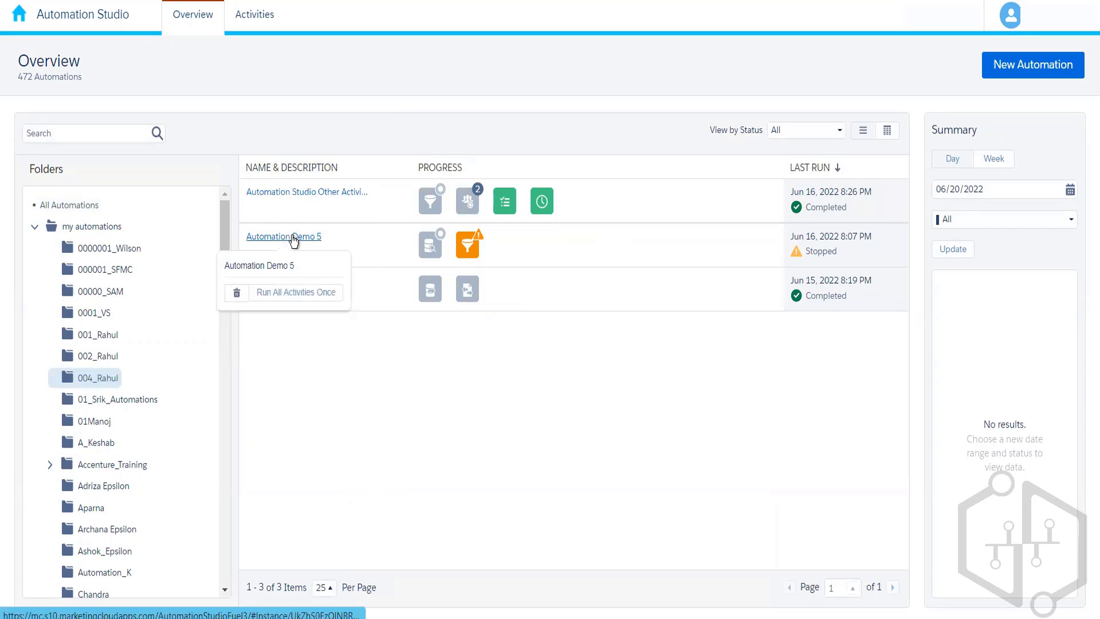
{"action": "left_click", "coordinate": [294, 193]}
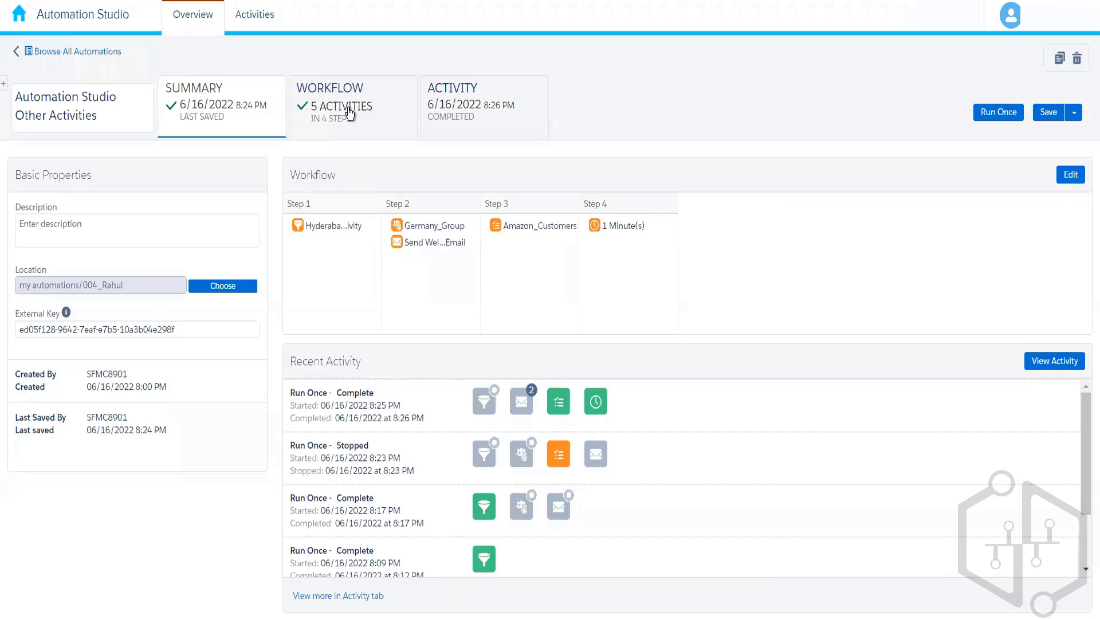
{"action": "left_click", "coordinate": [348, 108]}
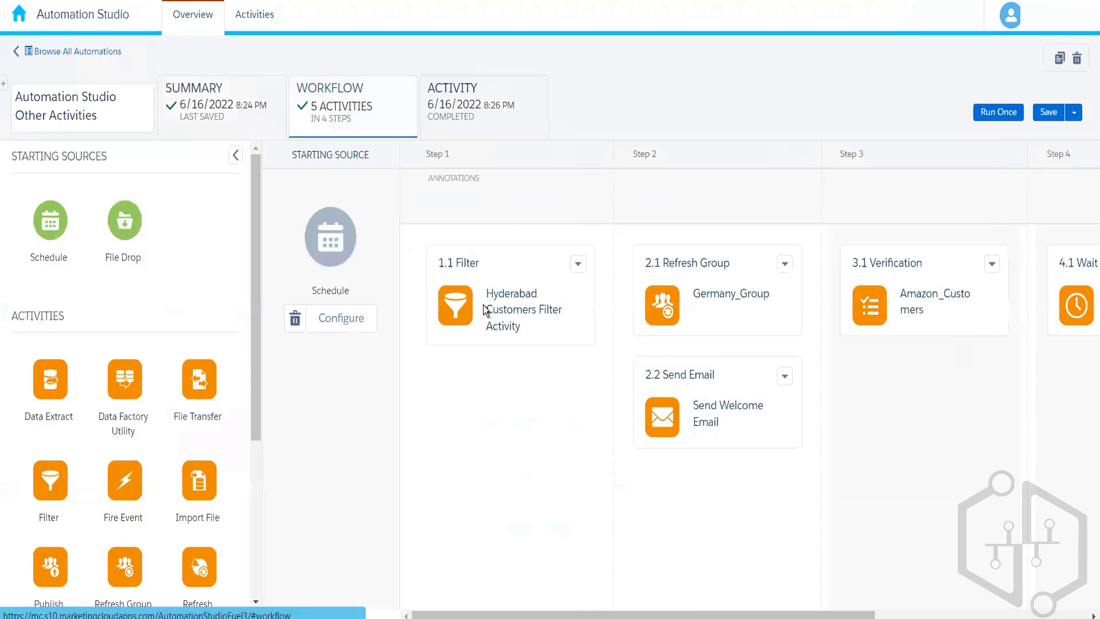
Examine the properties and resulting data extension of the Hyderabad Customers Filter Activity, and close it without changes.
{"action": "left_click", "coordinate": [578, 265]}
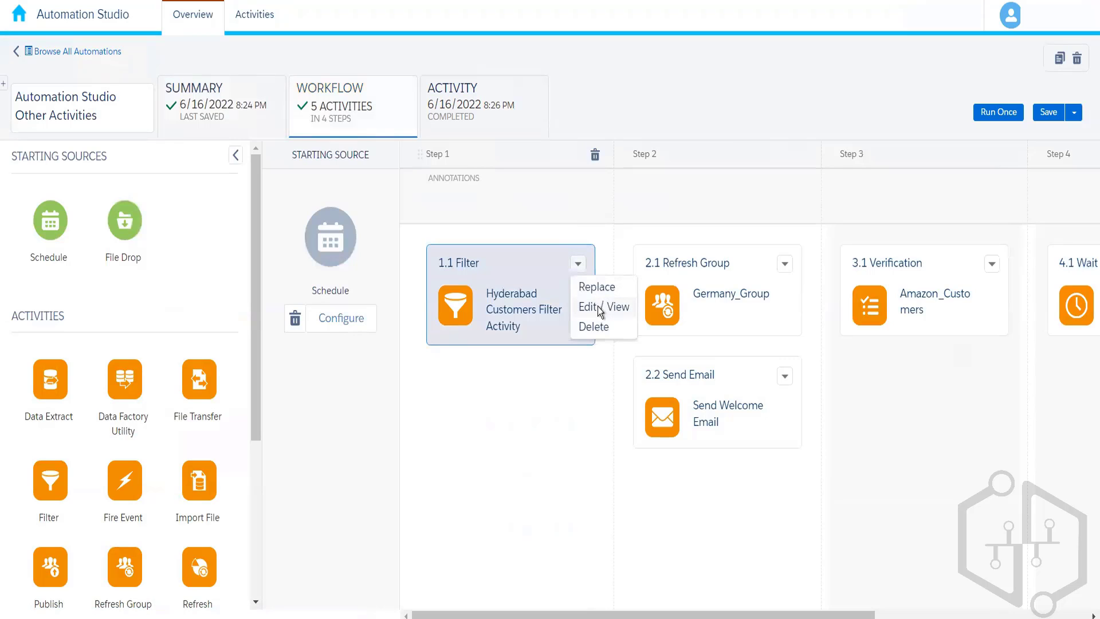
{"action": "left_click", "coordinate": [597, 307]}
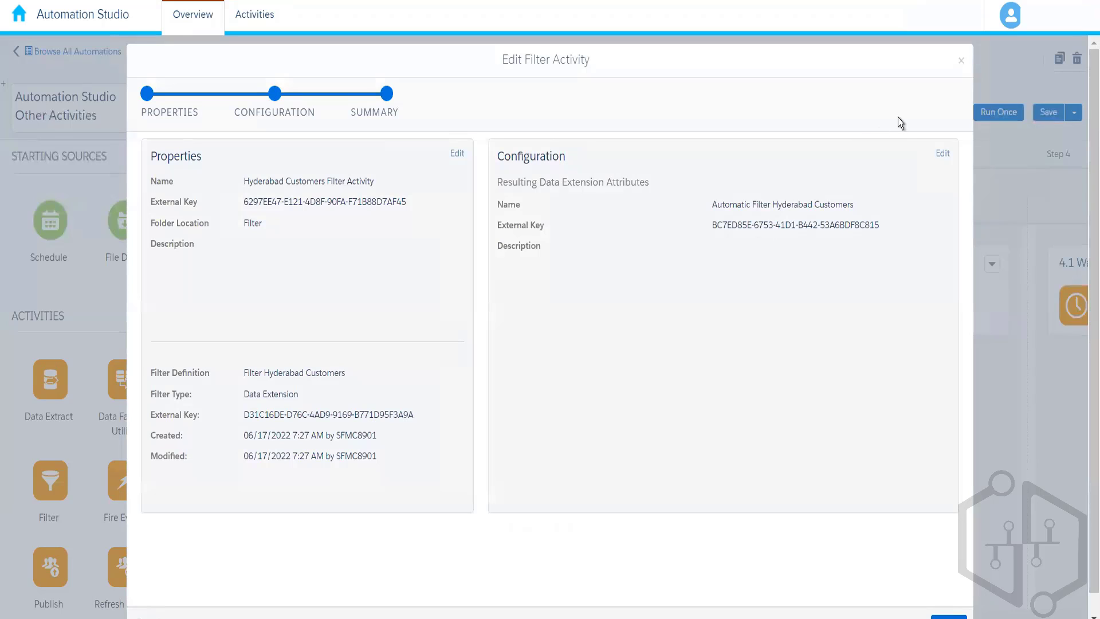
{"action": "left_click", "coordinate": [961, 62]}
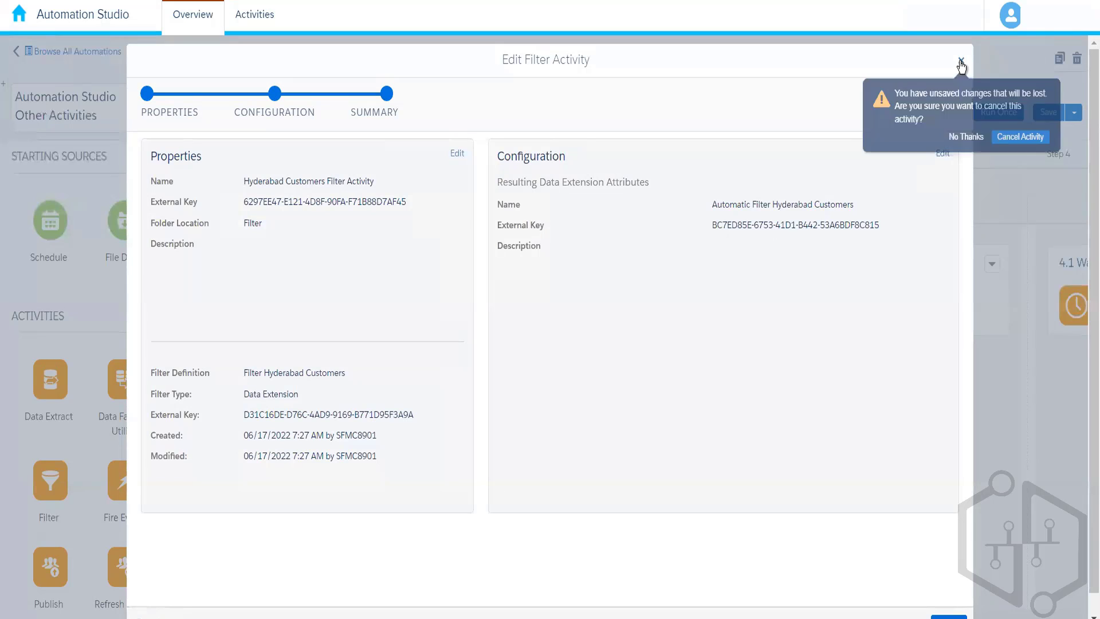
{"action": "left_click", "coordinate": [1004, 138]}
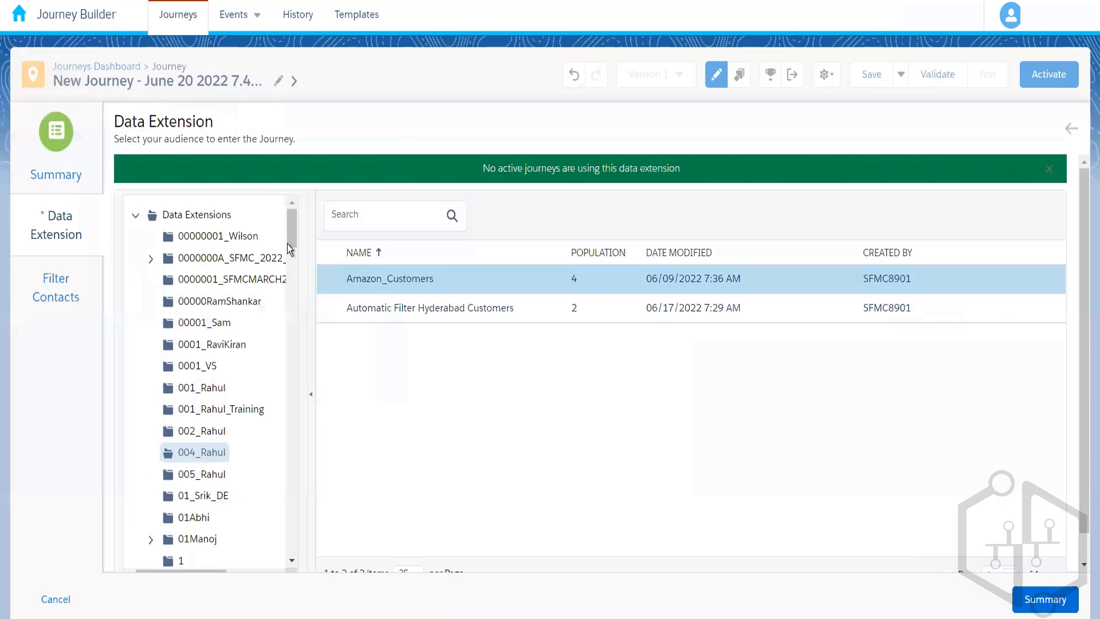
Switch to Journey Builder and set the journey's entry data extension to Automatic Filter Hyderabad Customers.
{"action": "left_click", "coordinate": [416, 313]}
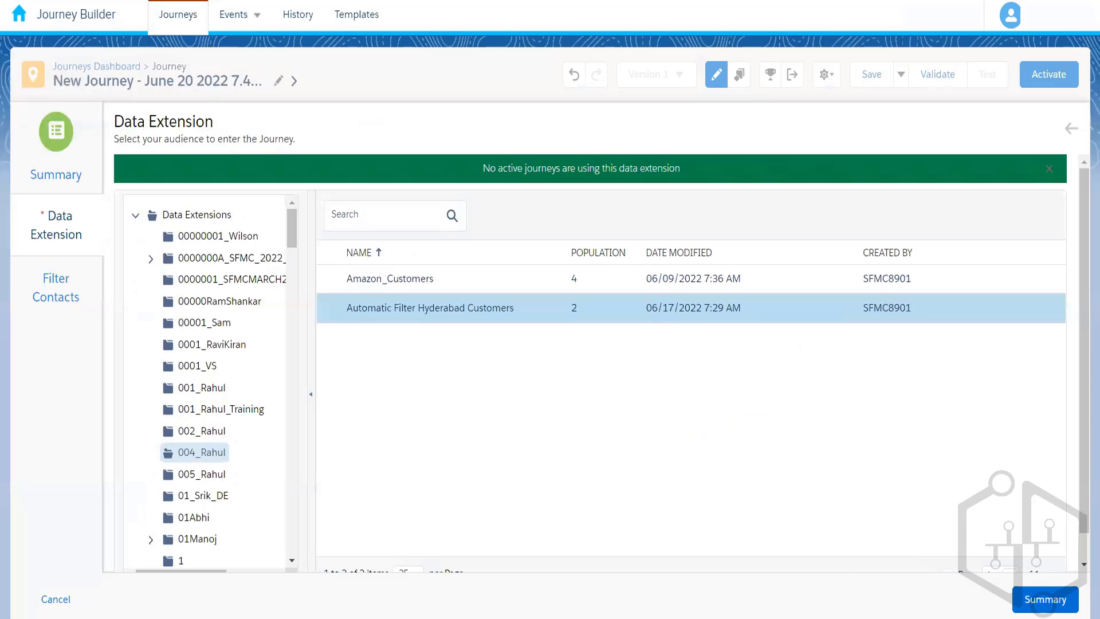
{"action": "left_click", "coordinate": [1046, 599]}
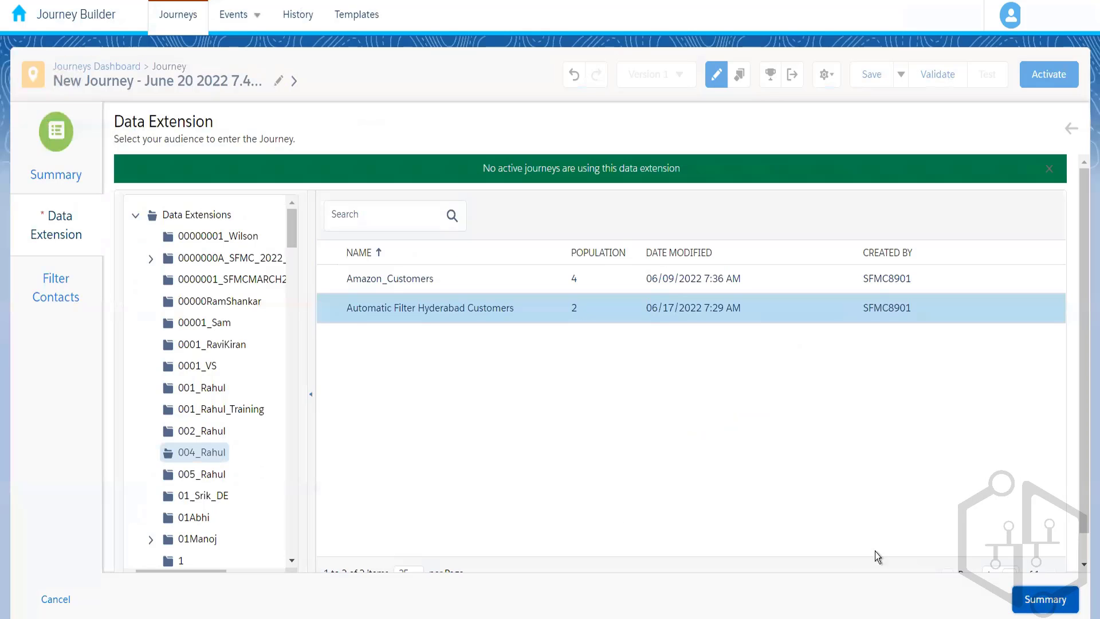
{"action": "left_click", "coordinate": [527, 599]}
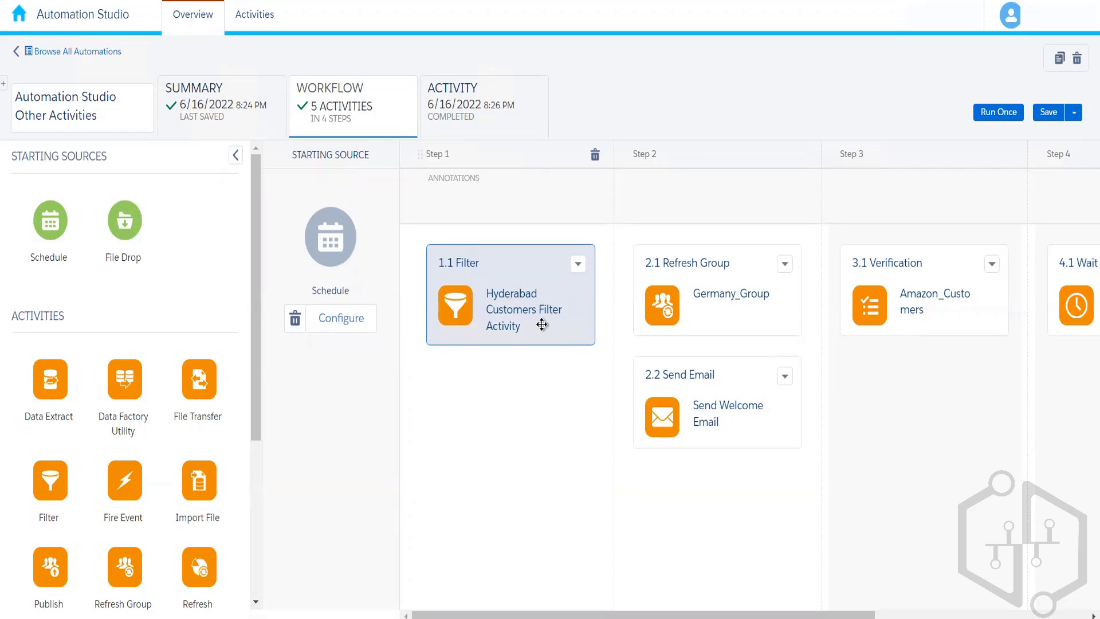
Switch to Automation Studio, recheck the resulting data extension of the step 1 filter activity, and close it unchanged.
{"action": "left_click", "coordinate": [578, 265]}
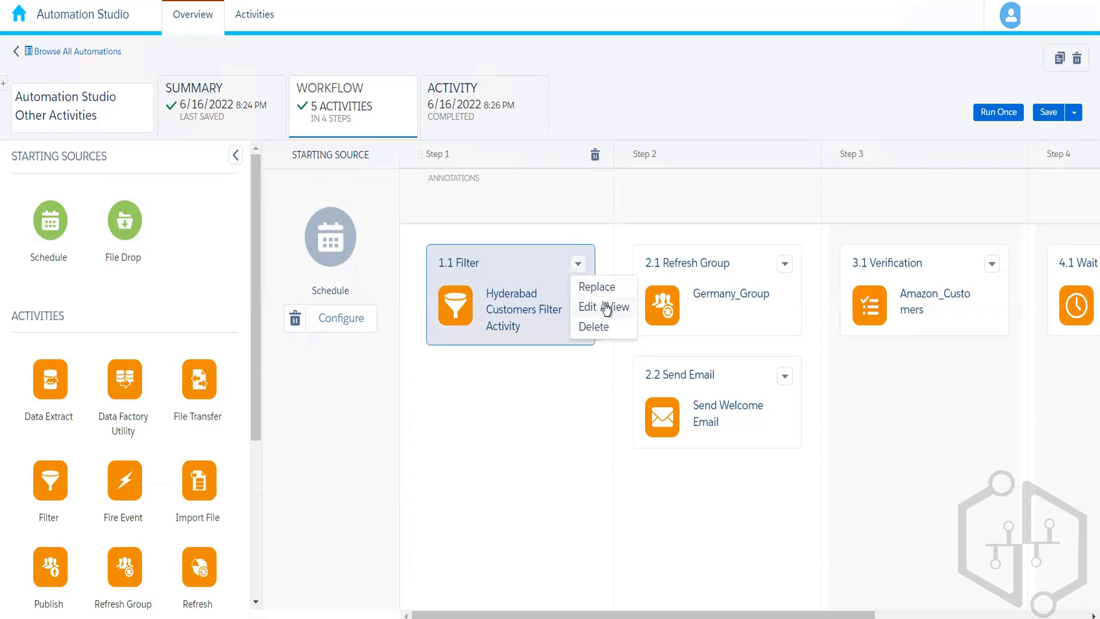
{"action": "left_click", "coordinate": [606, 308]}
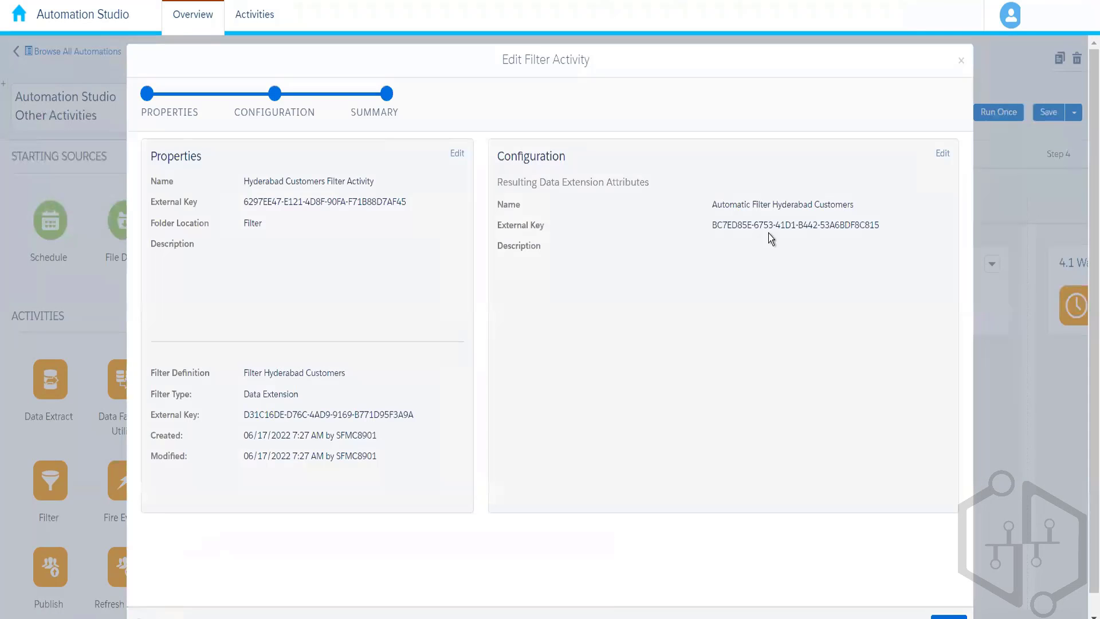
{"action": "left_click", "coordinate": [961, 61]}
{"action": "left_click", "coordinate": [1017, 137]}
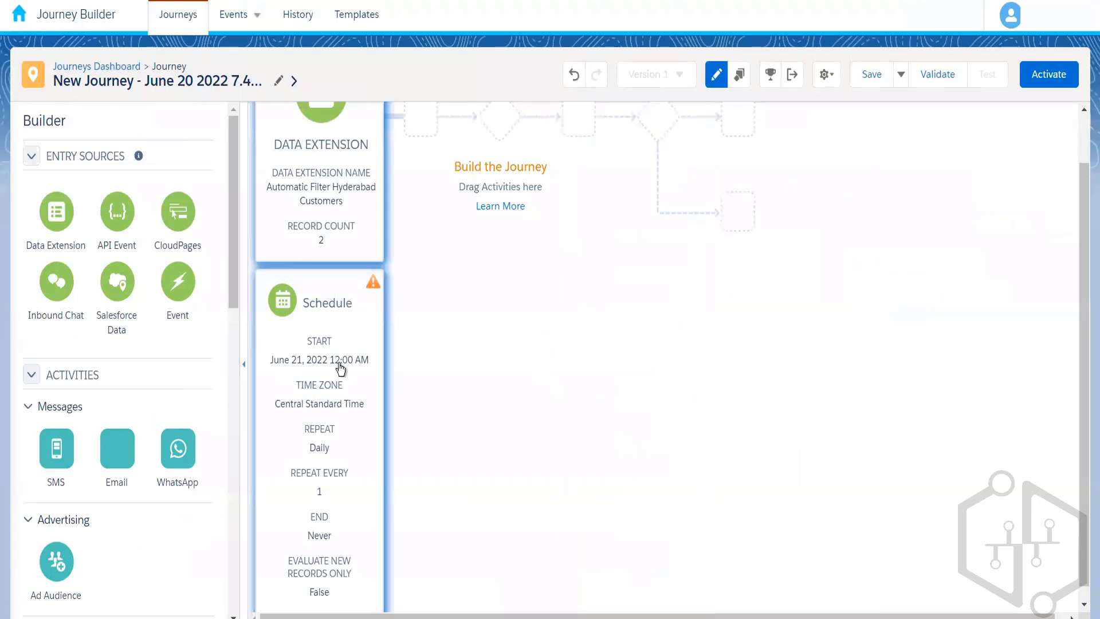
Switch to Journey Builder and change the journey's schedule type from Recurring to Automation.
{"action": "left_click", "coordinate": [338, 364]}
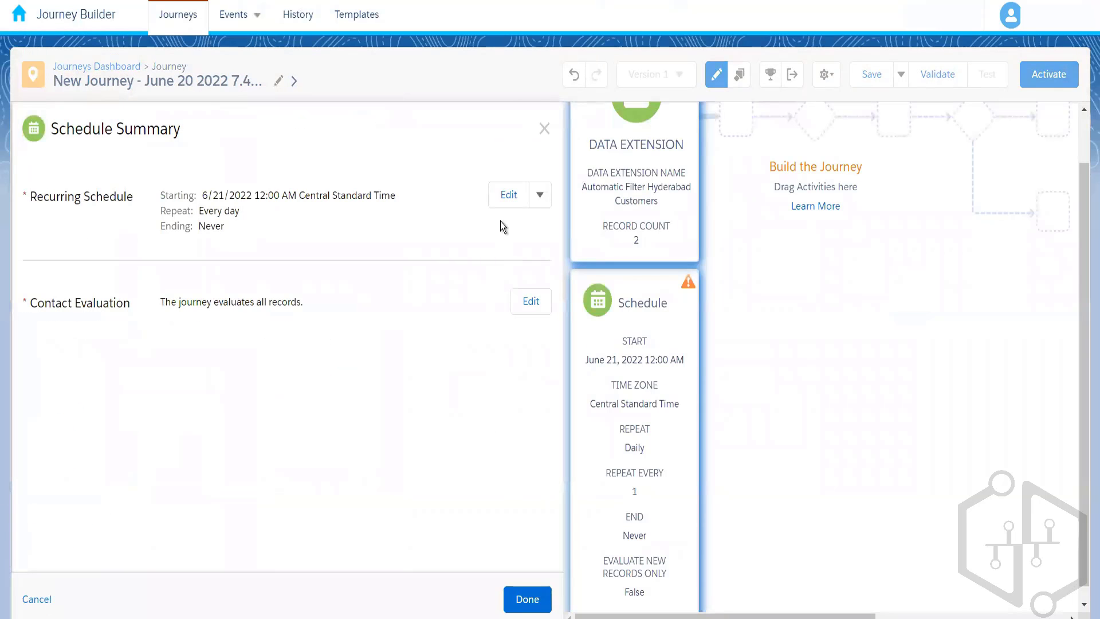
{"action": "left_click", "coordinate": [539, 195]}
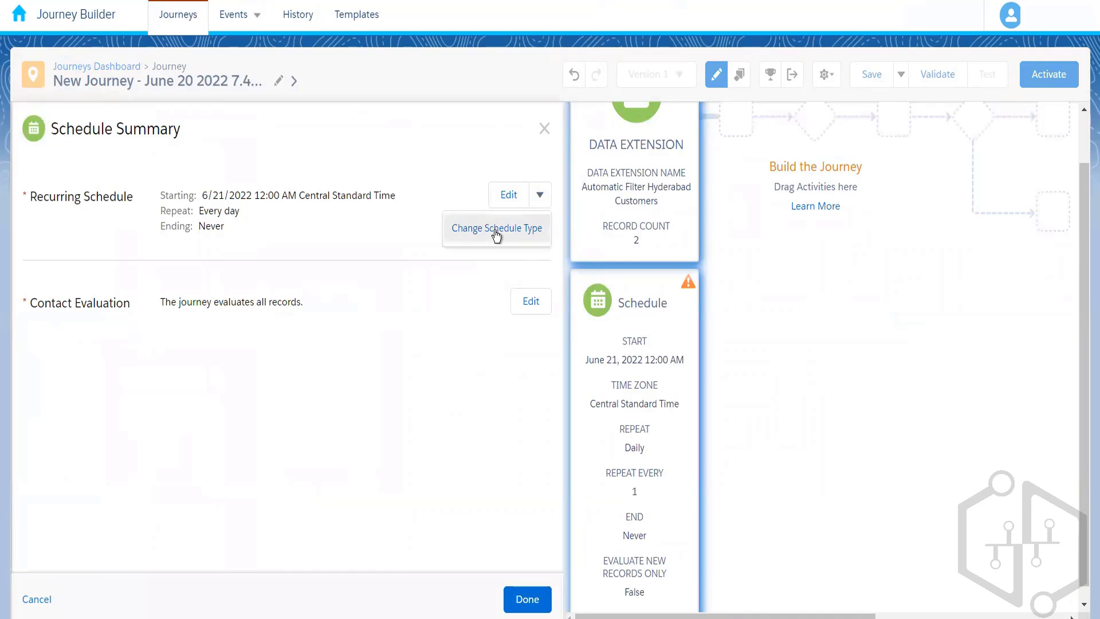
{"action": "left_click", "coordinate": [493, 233]}
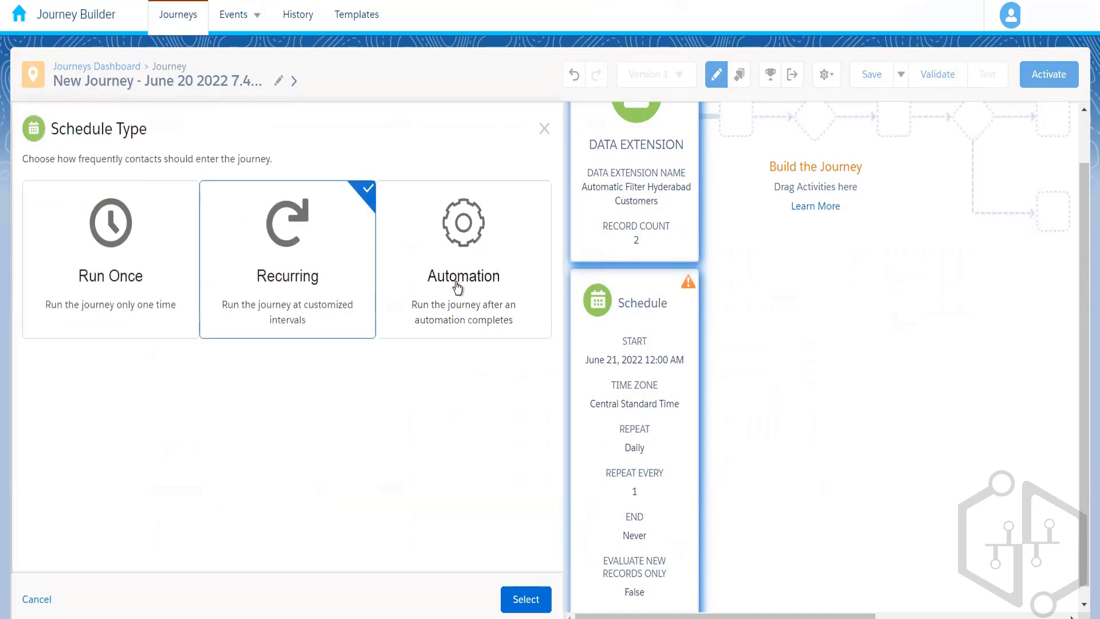
{"action": "left_click", "coordinate": [457, 288]}
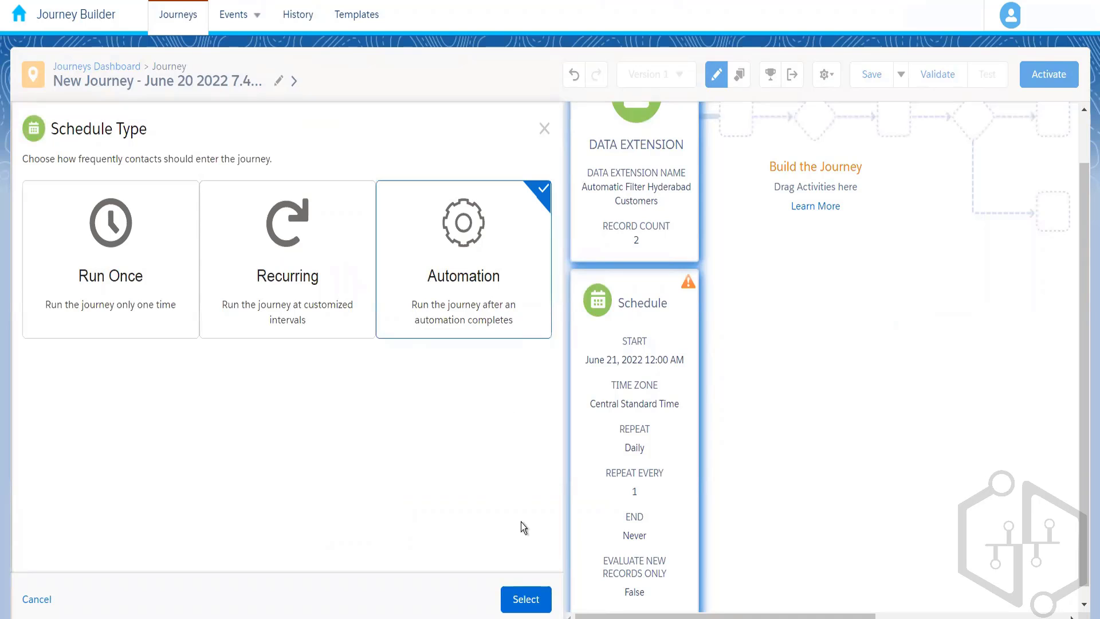
{"action": "left_click", "coordinate": [526, 599]}
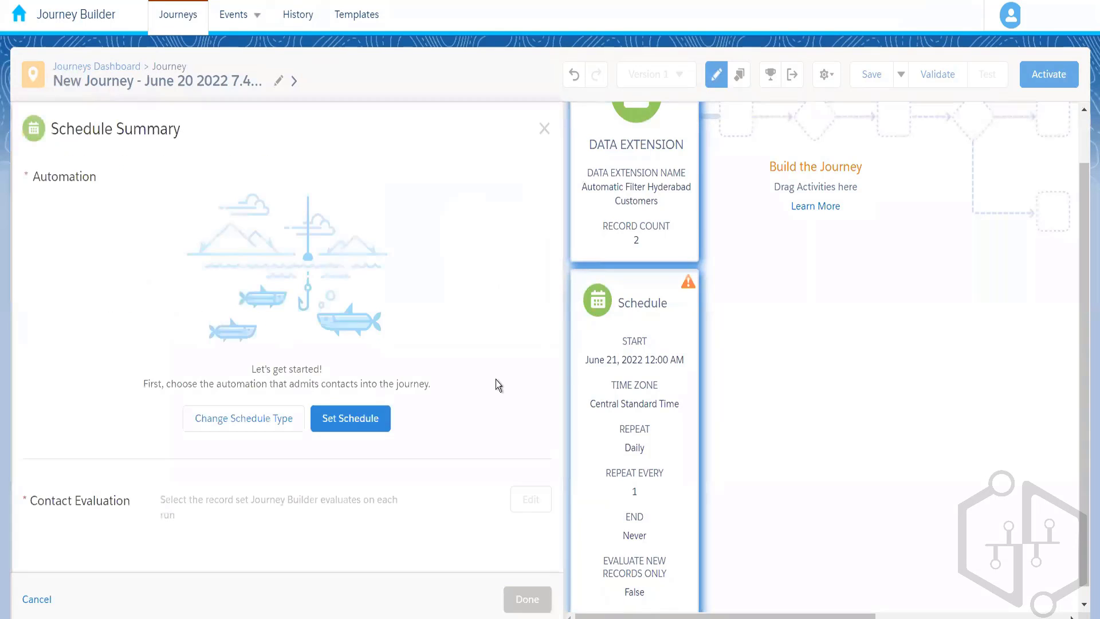
Choose Automation Studio Other Activities as the automation that admits contacts into the journey.
{"action": "left_click", "coordinate": [347, 424]}
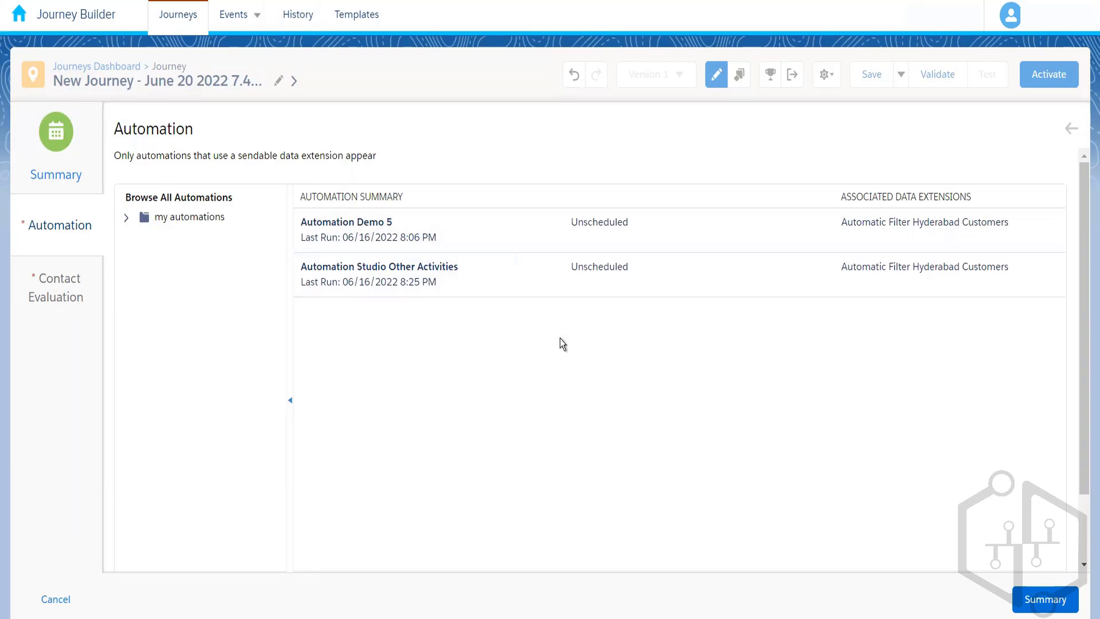
{"action": "left_click", "coordinate": [574, 274]}
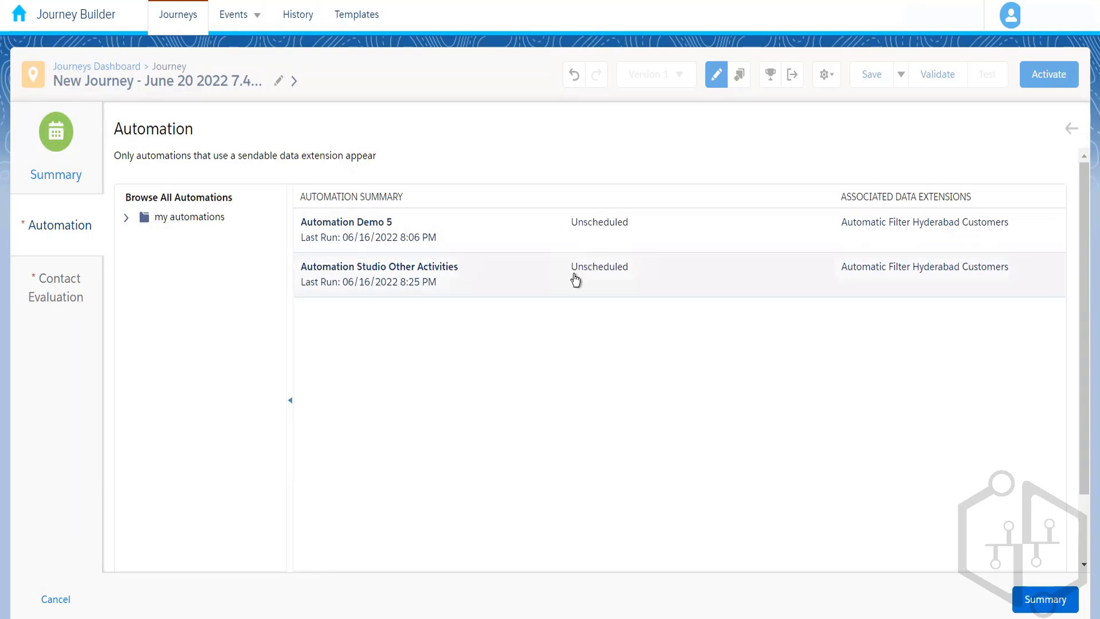
{"action": "left_click", "coordinate": [1030, 604]}
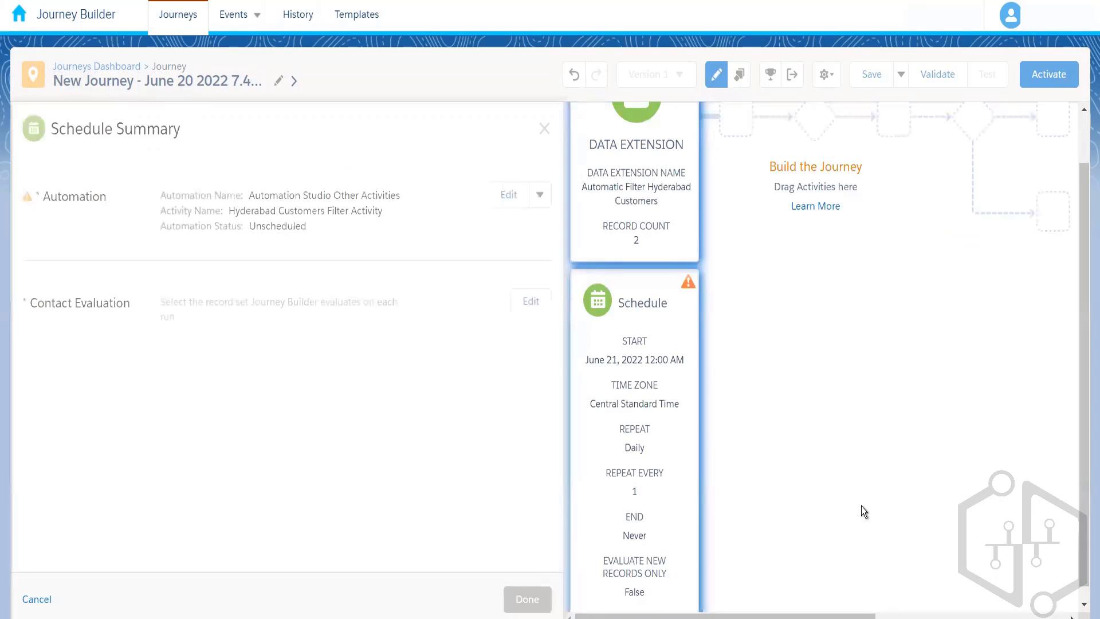
Set contact evaluation to Evaluate all records and finish the automation-based schedule configuration.
{"action": "left_click", "coordinate": [530, 301]}
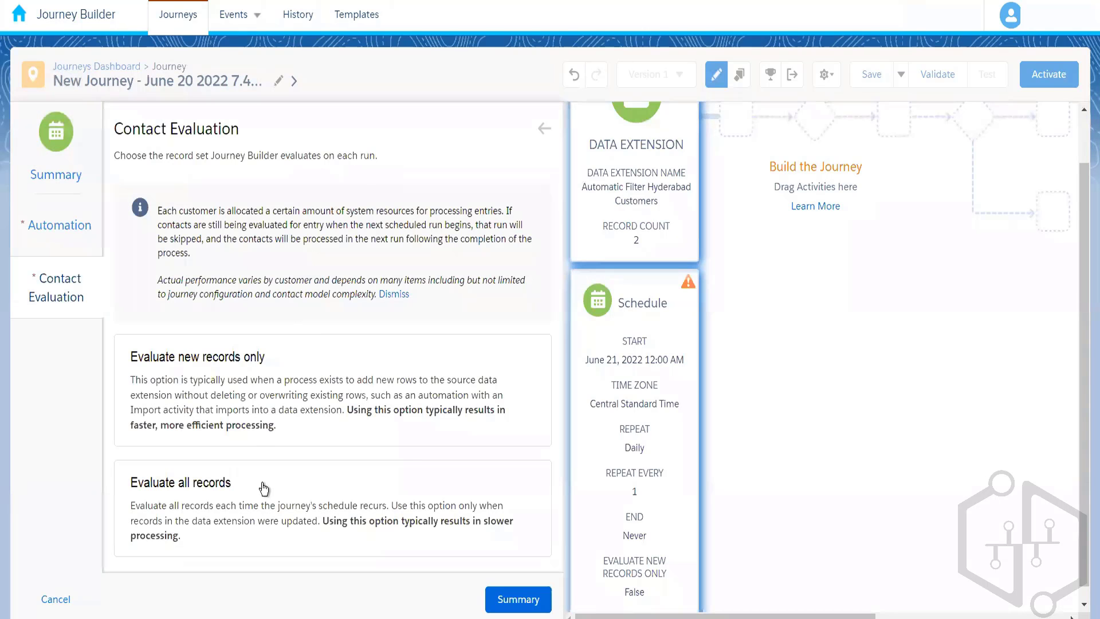
{"action": "left_click", "coordinate": [264, 489]}
{"action": "left_click", "coordinate": [508, 611]}
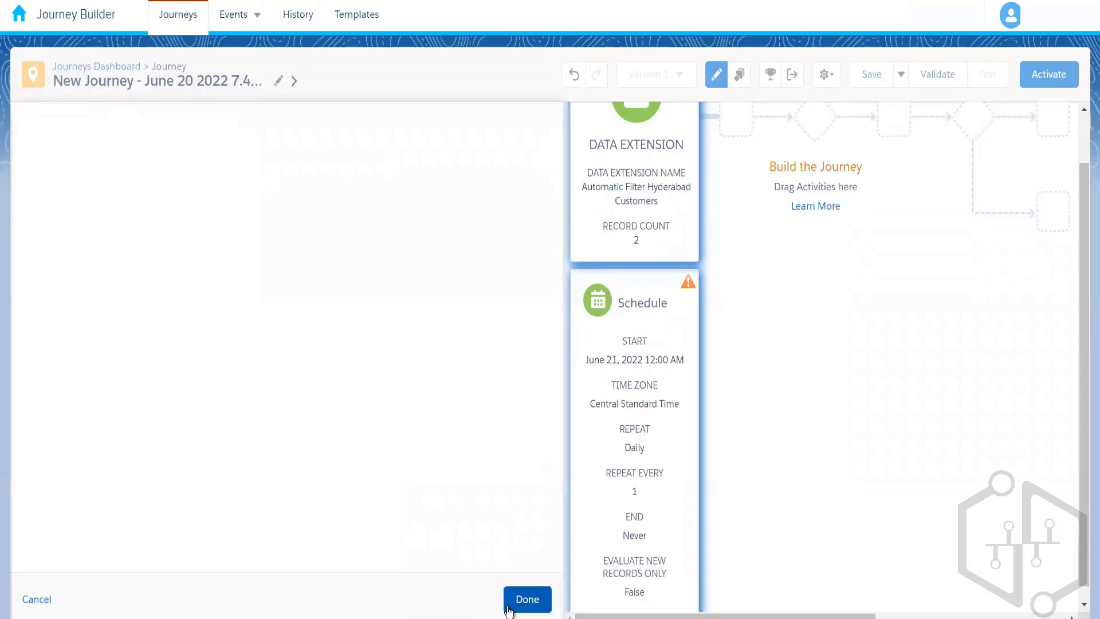
{"action": "left_click", "coordinate": [526, 599]}
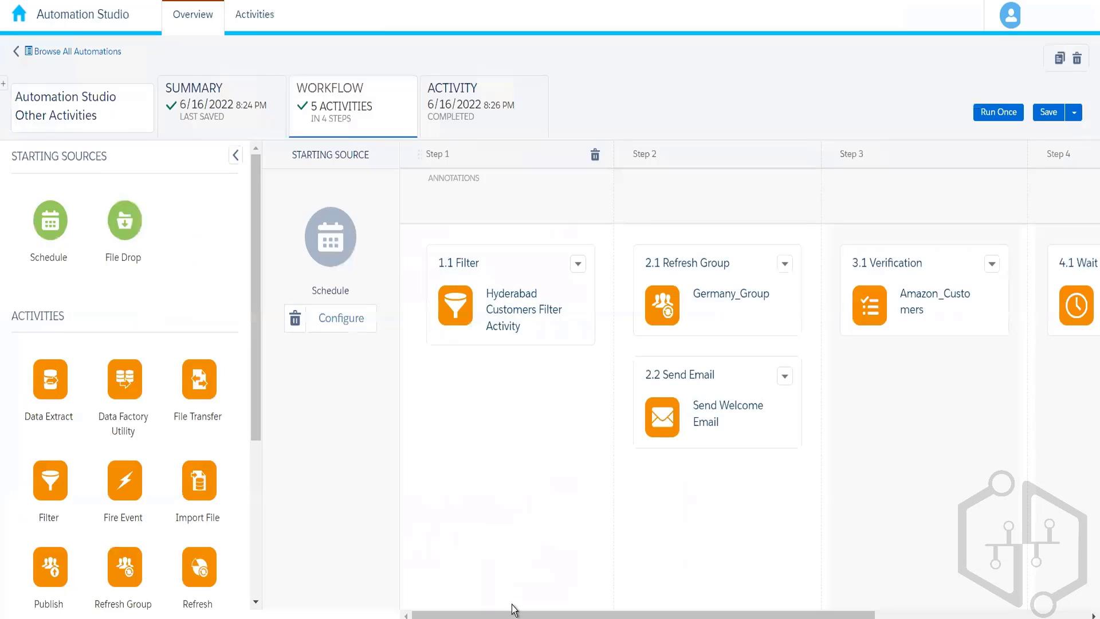
Check the automation's last workflow steps, switch to Journey Builder and save the journey with its automation-based schedule.
{"action": "left_click_drag", "start_coordinate": [705, 614], "coordinate": [763, 615]}
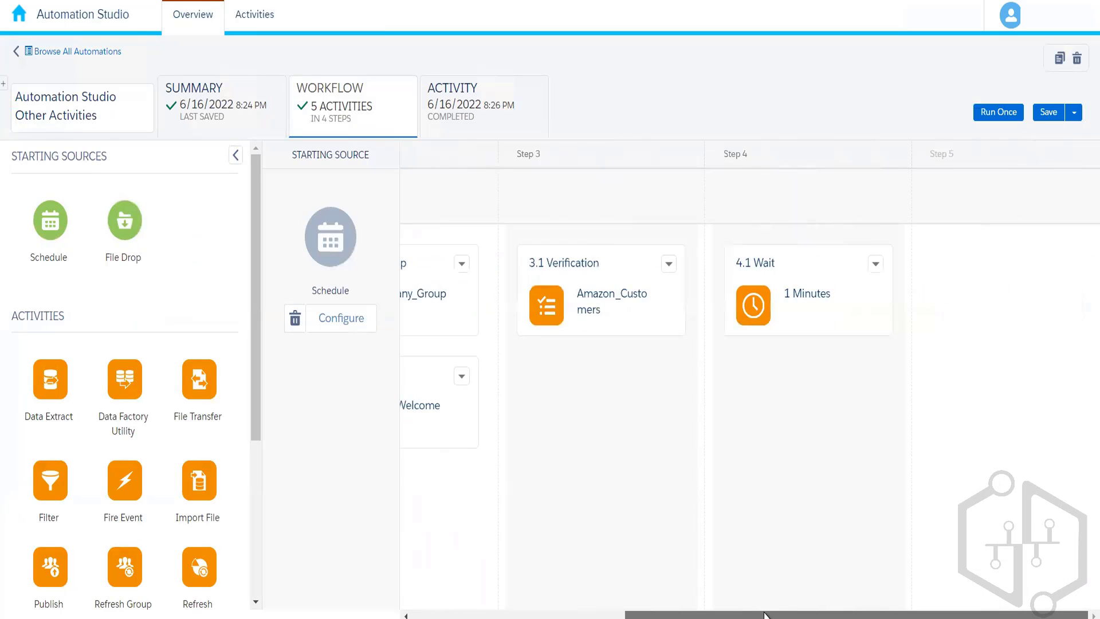
{"action": "left_click", "coordinate": [575, 289]}
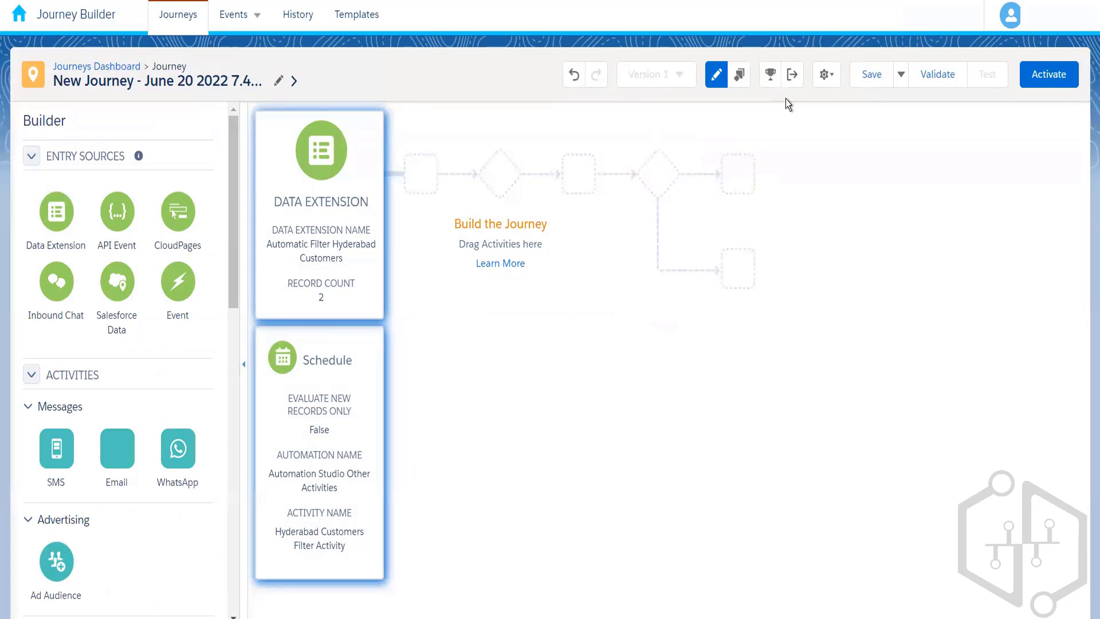
{"action": "left_click", "coordinate": [868, 77]}
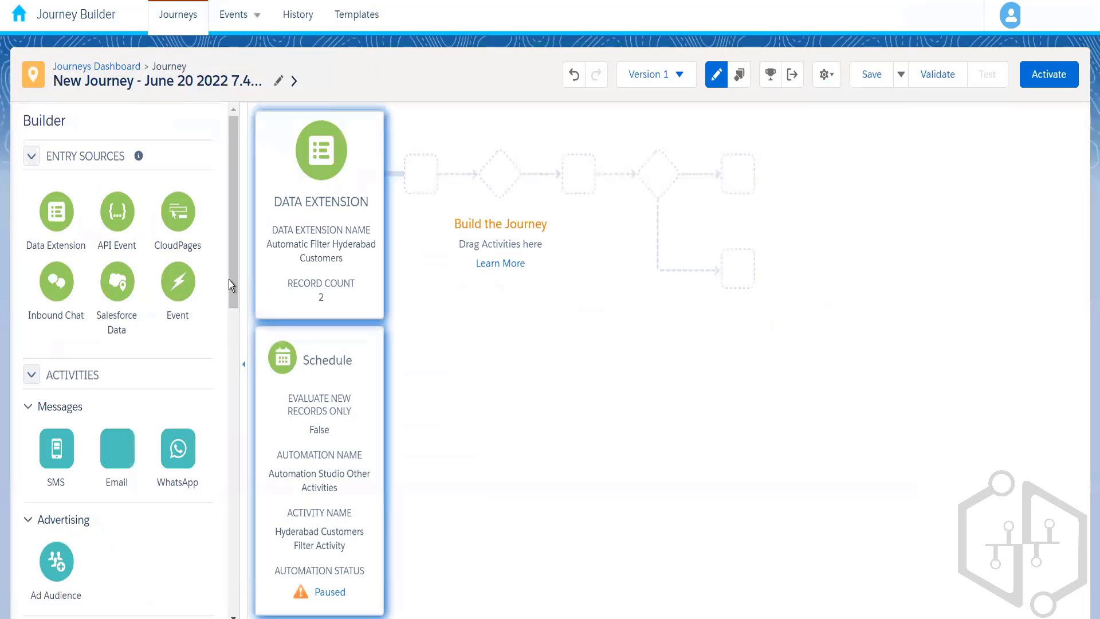
{"action": "left_click_drag", "start_coordinate": [232, 284], "coordinate": [232, 444]}
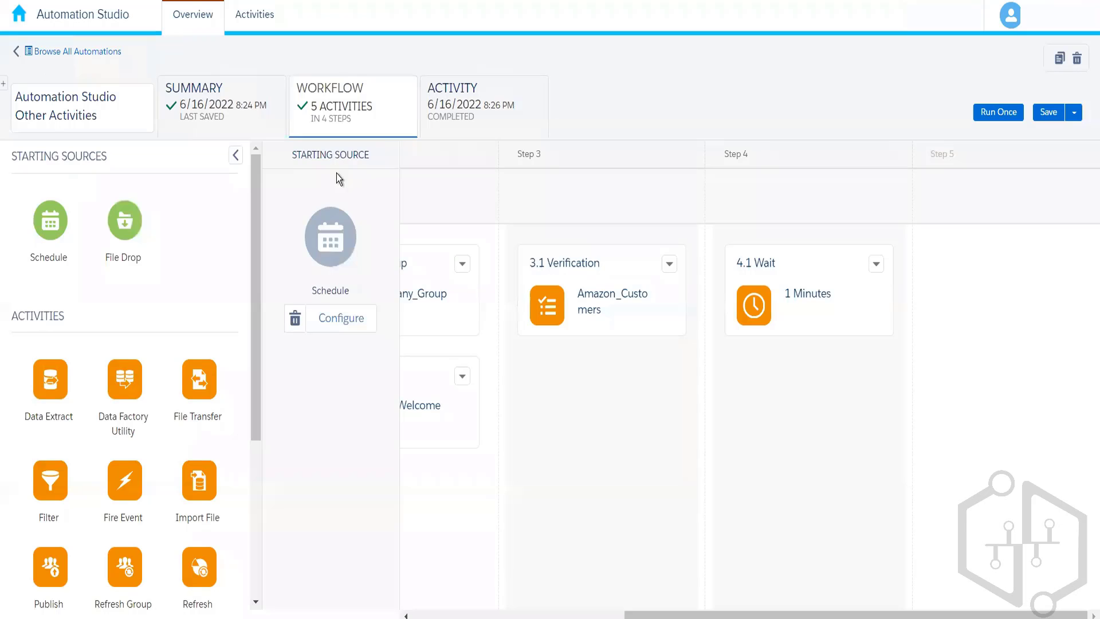
Switch to Automation Studio and define the automation's starting schedule with start date 06/22/2022 and a daily repeat.
{"action": "left_click", "coordinate": [345, 318]}
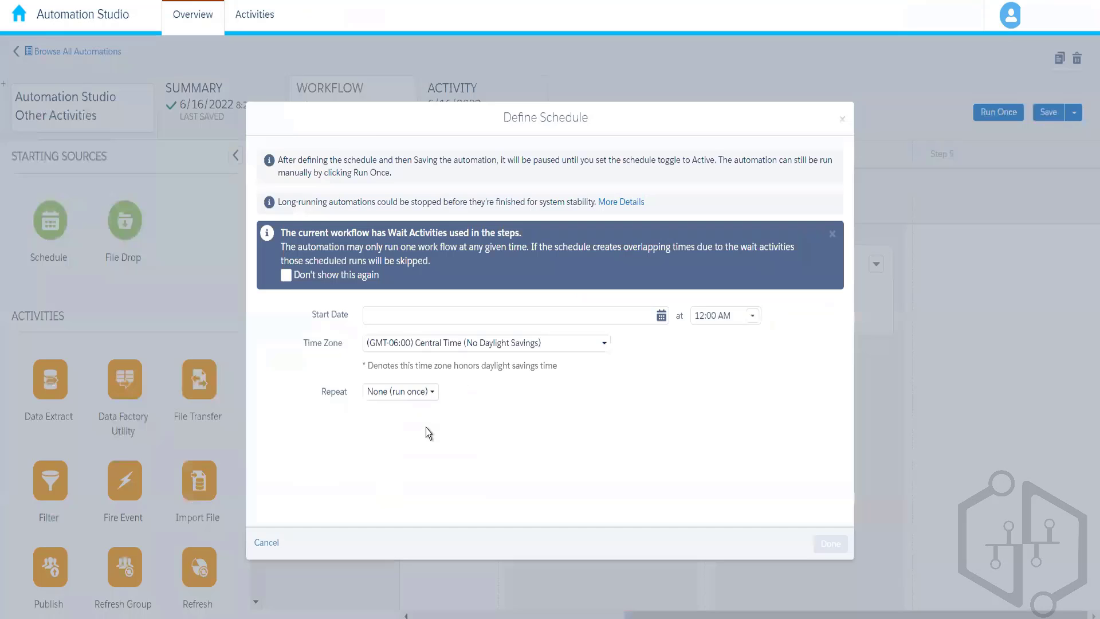
{"action": "left_click", "coordinate": [644, 314]}
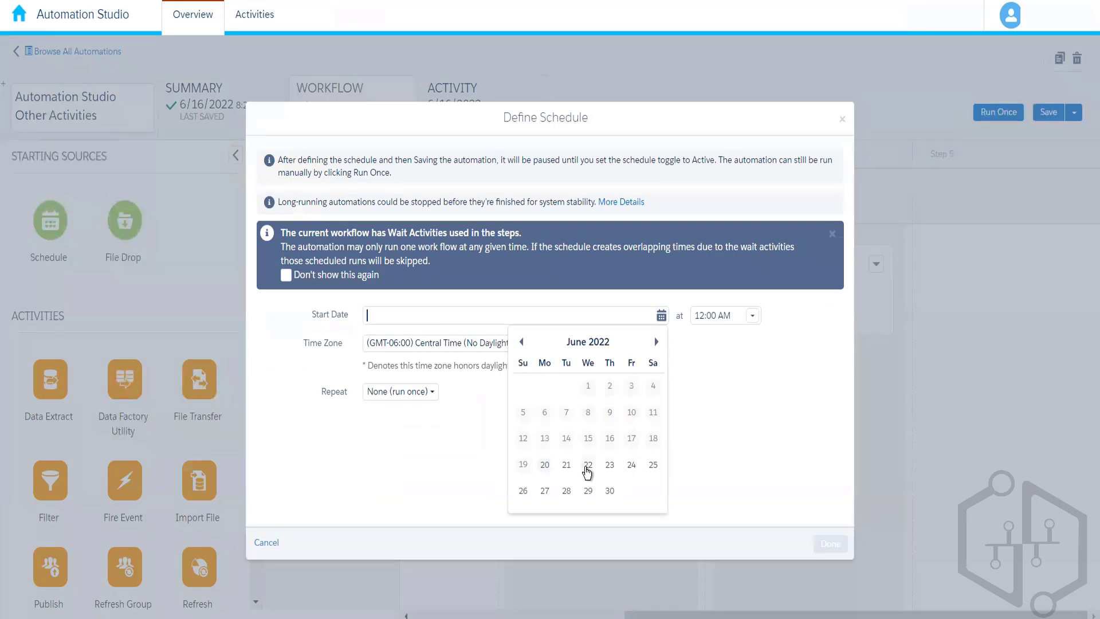
{"action": "left_click", "coordinate": [587, 465]}
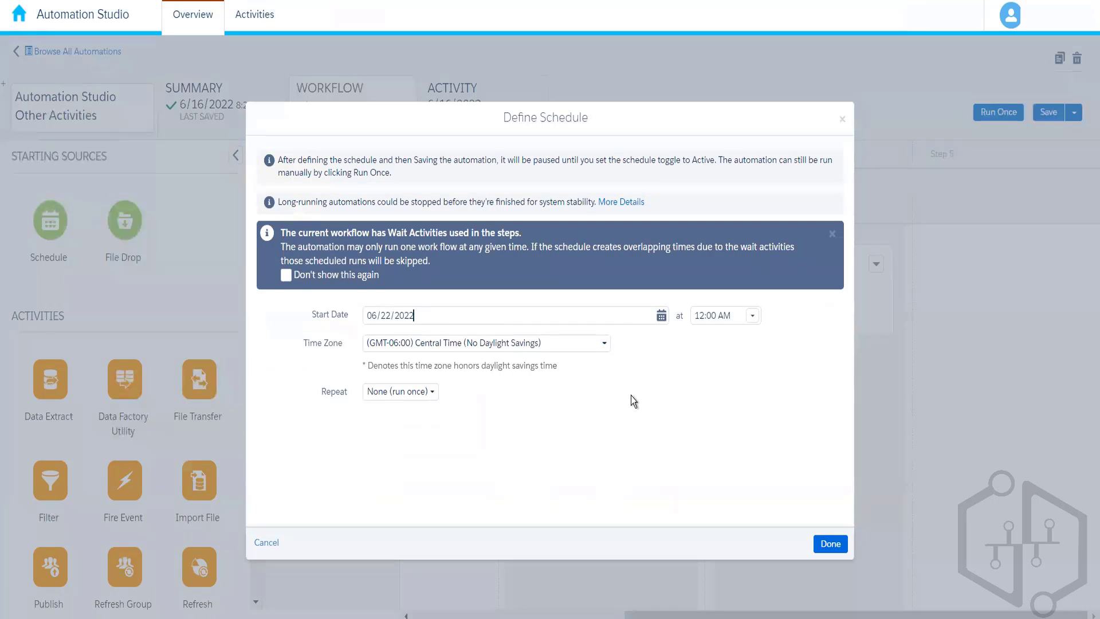
{"action": "left_click", "coordinate": [430, 395]}
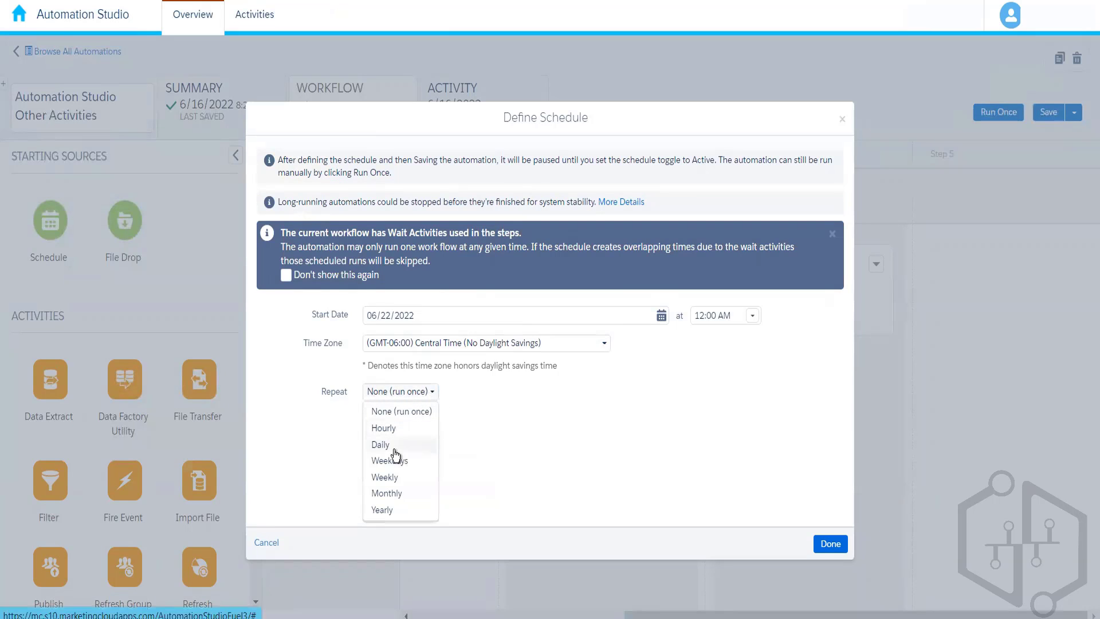
{"action": "left_click", "coordinate": [394, 450]}
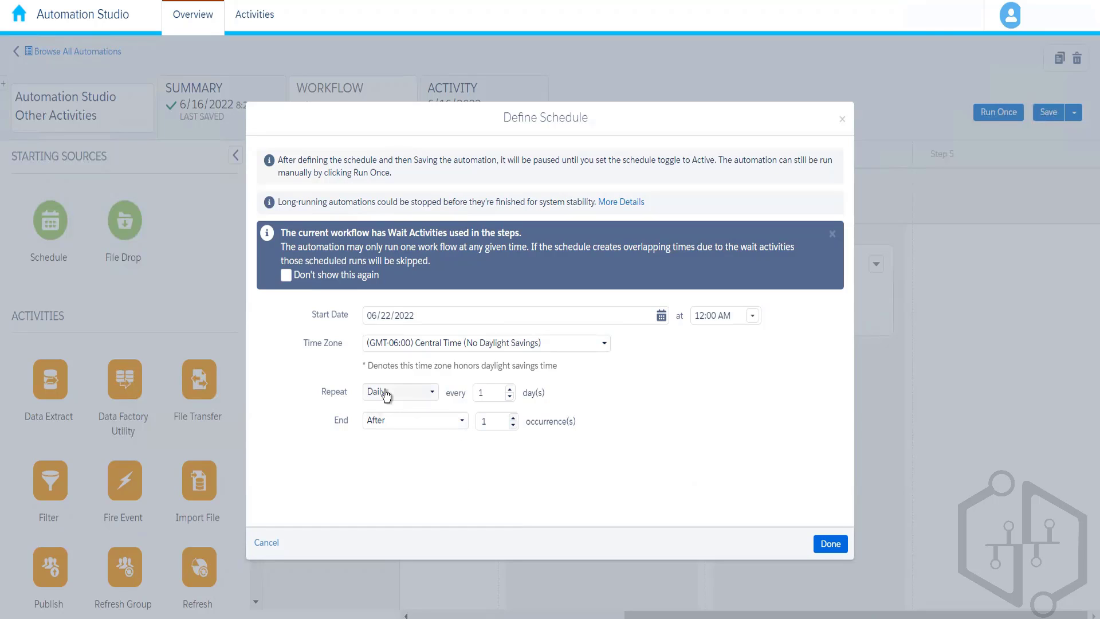
Set the automation schedule's end to Never, finish the schedule definition and save the automation.
{"action": "left_click", "coordinate": [447, 421]}
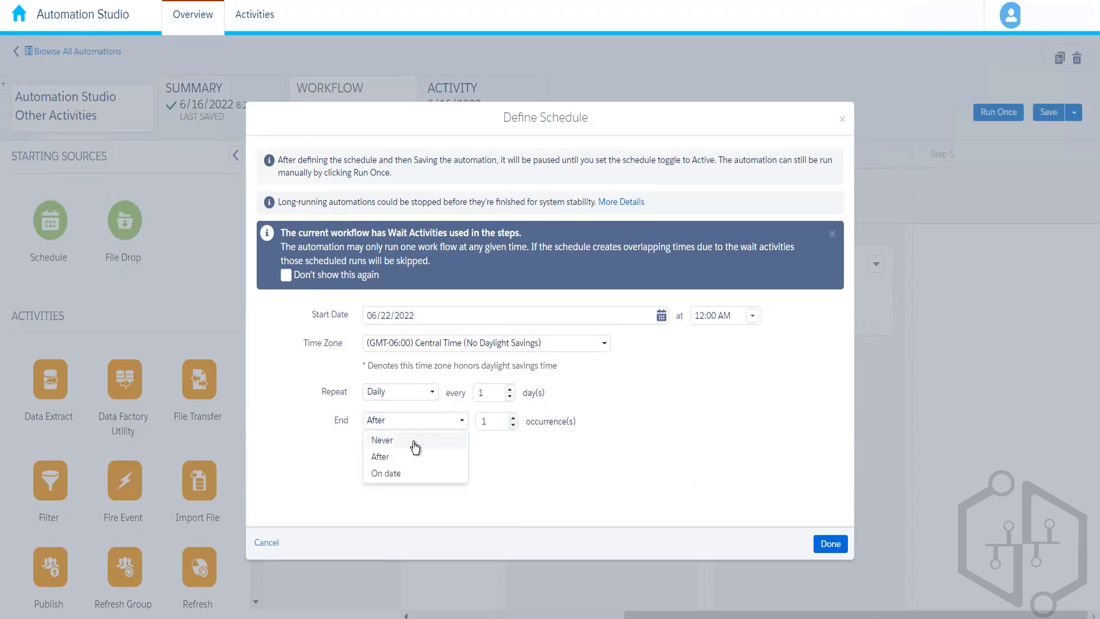
{"action": "left_click", "coordinate": [414, 441]}
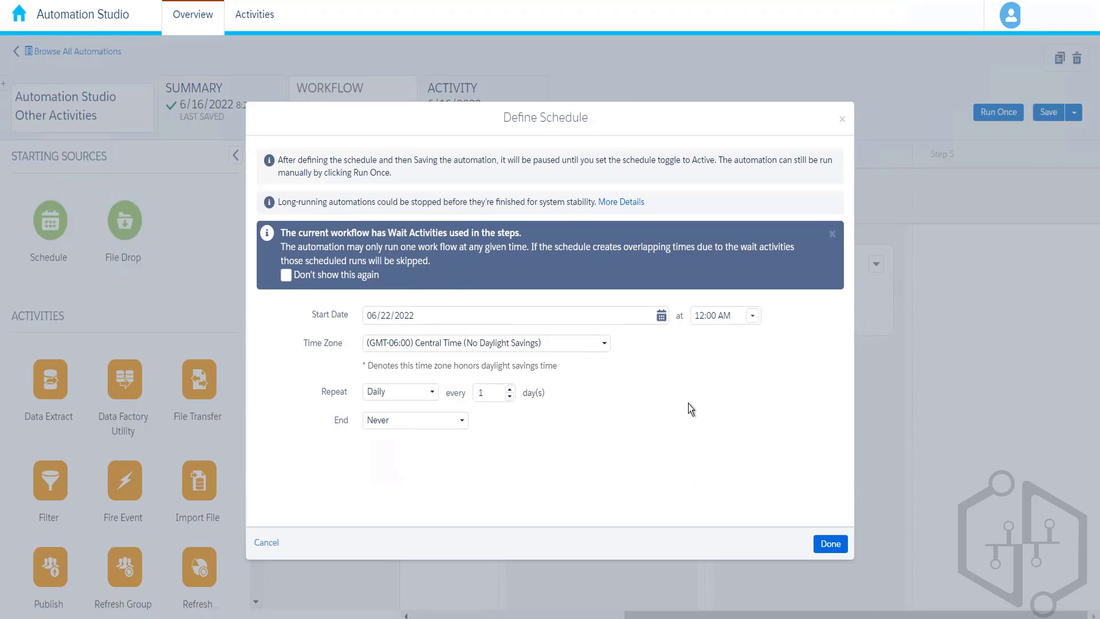
{"action": "left_click", "coordinate": [825, 543]}
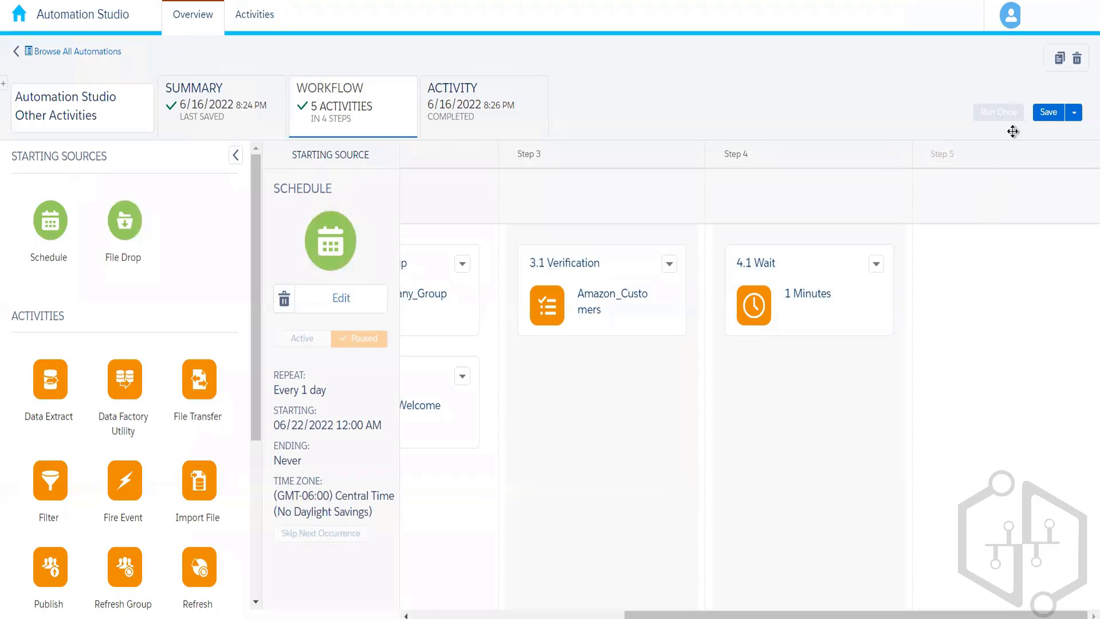
{"action": "left_click", "coordinate": [1048, 112]}
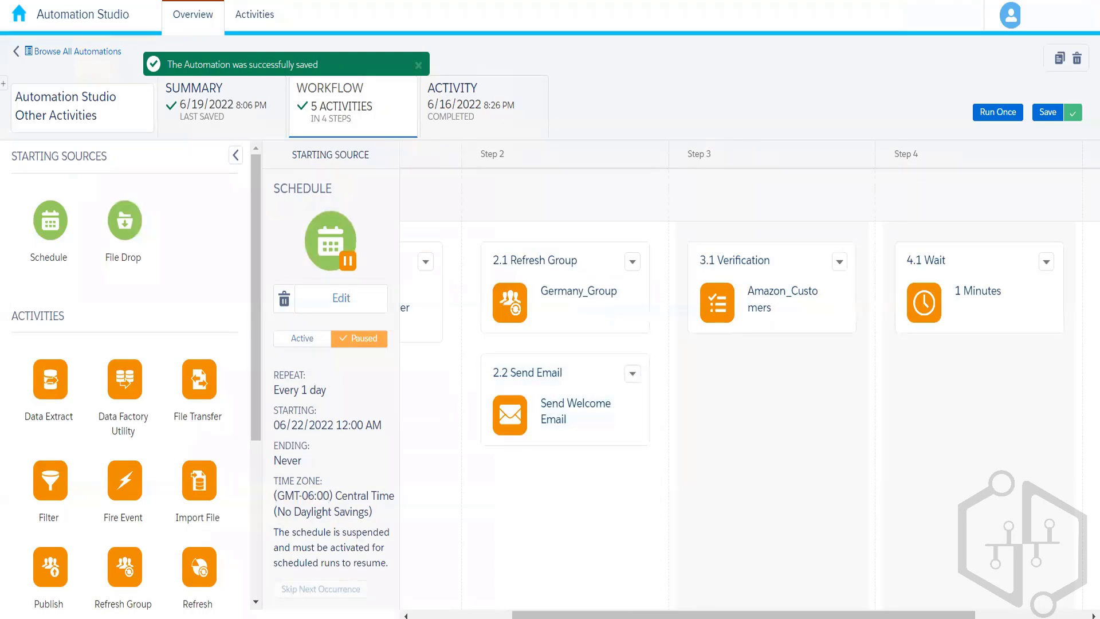
{"action": "left_click_drag", "start_coordinate": [706, 615], "coordinate": [795, 617]}
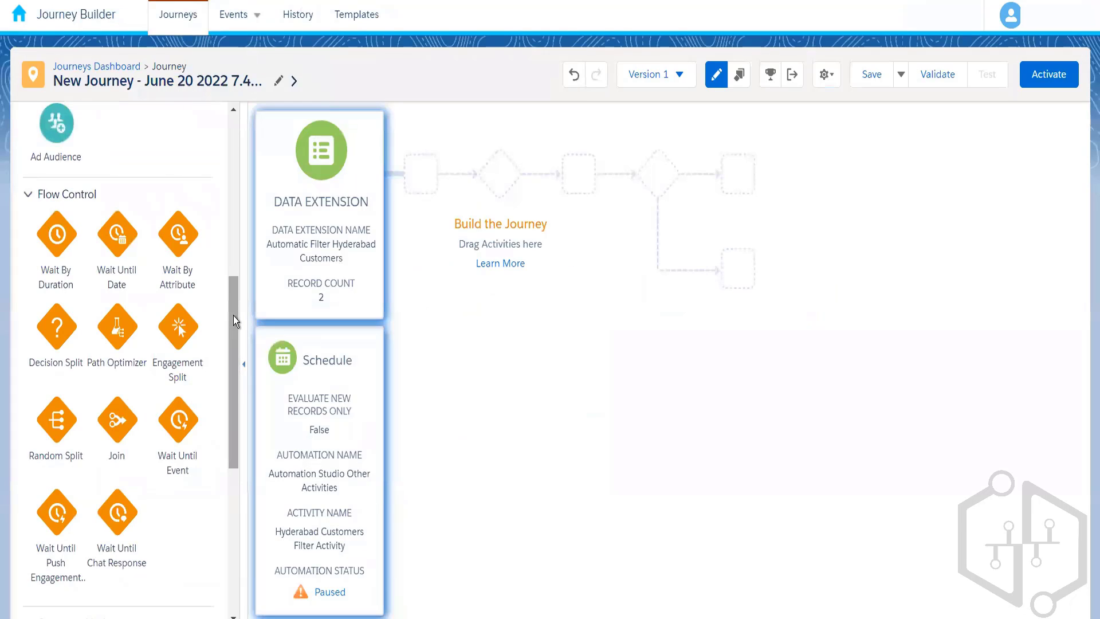
Switch to Journey Builder, reselect Automation Studio Other Activities as the journey schedule's automation and finish the schedule summary.
{"action": "left_click_drag", "start_coordinate": [233, 315], "coordinate": [242, 468]}
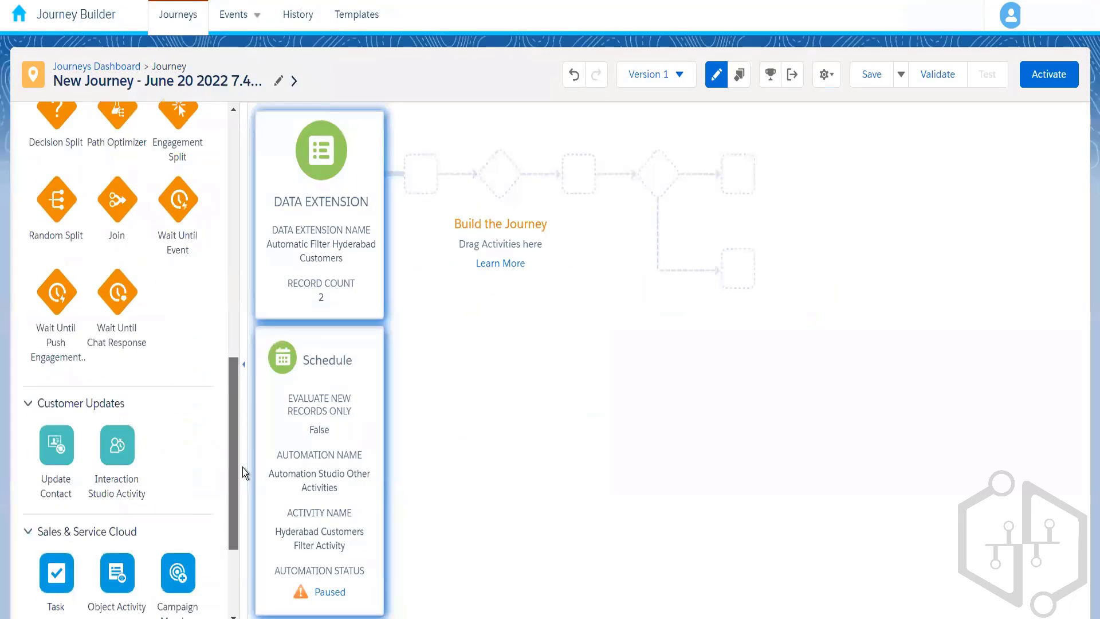
{"action": "left_click", "coordinate": [314, 472]}
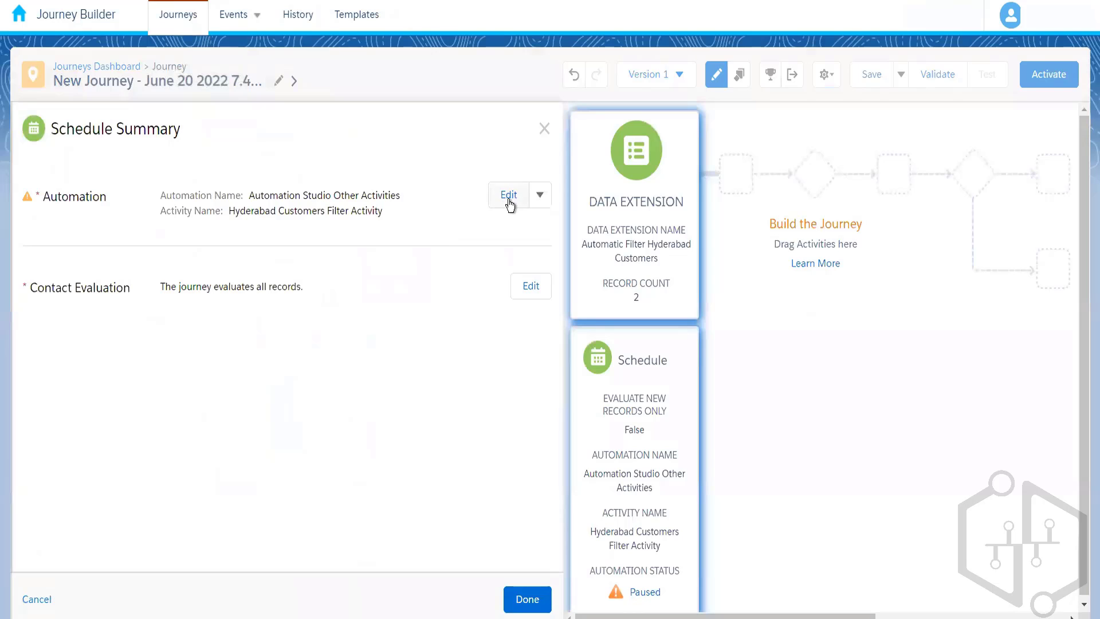
{"action": "left_click", "coordinate": [505, 198]}
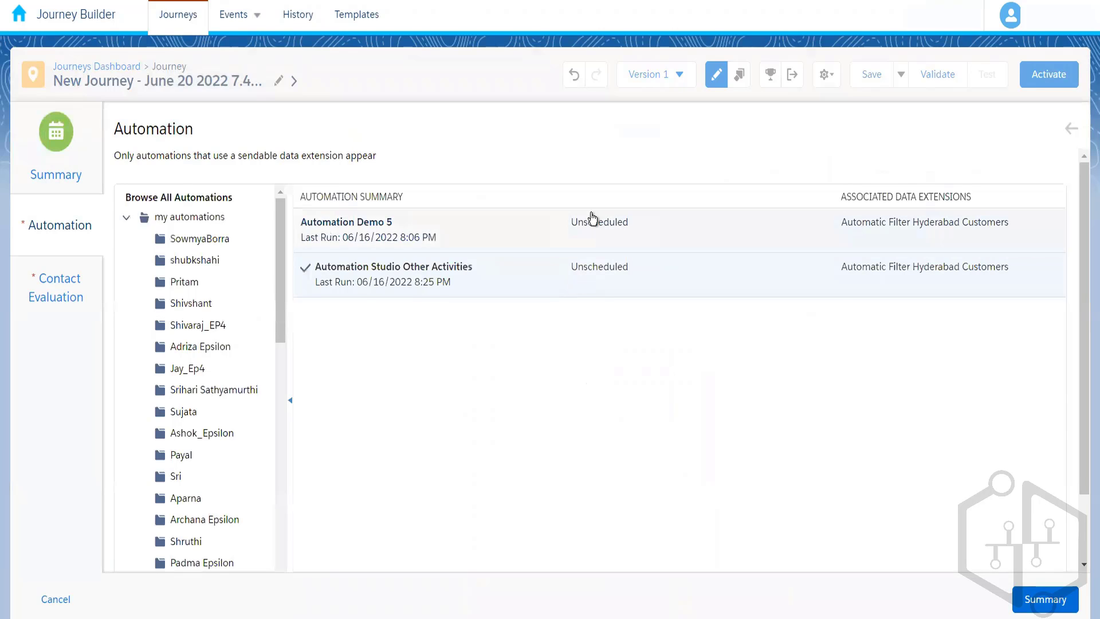
{"action": "left_click", "coordinate": [593, 219]}
{"action": "left_click", "coordinate": [567, 293]}
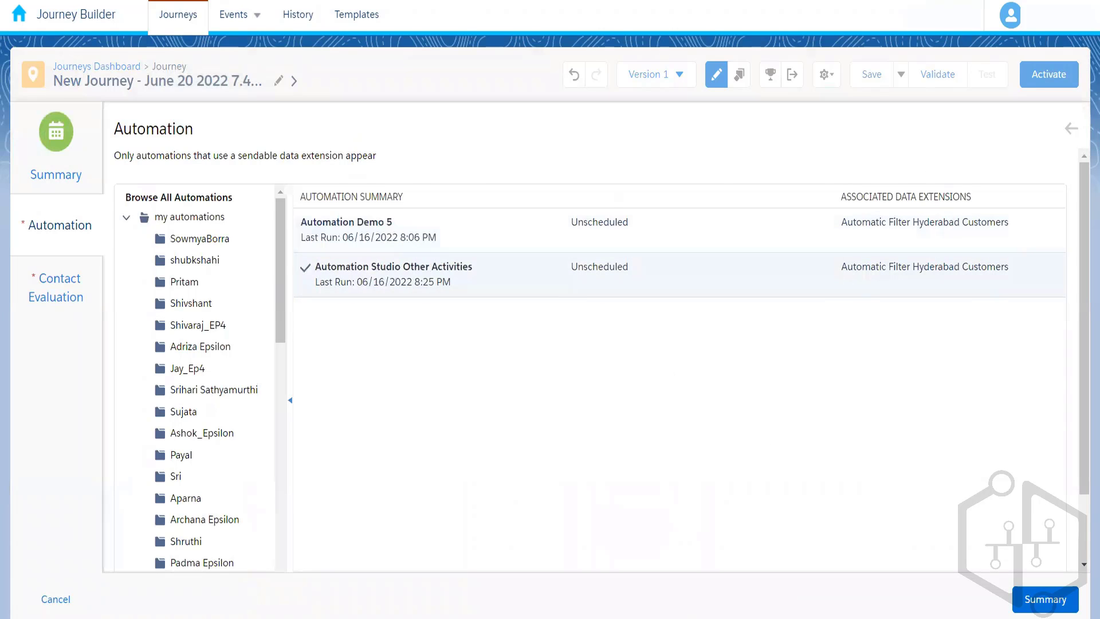
{"action": "left_click", "coordinate": [1045, 599]}
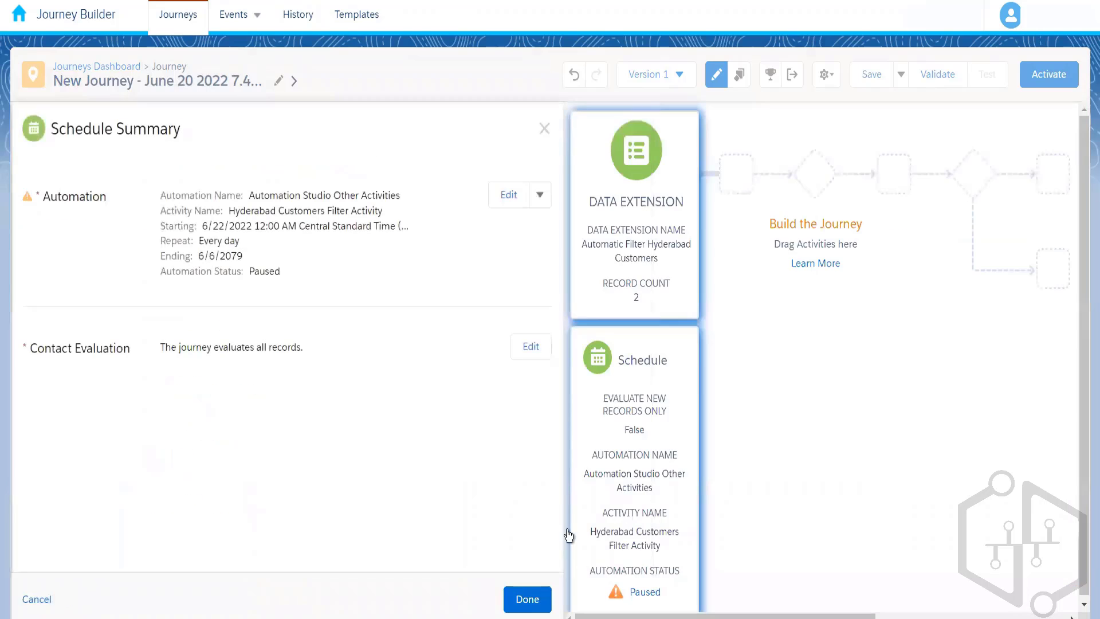
{"action": "left_click", "coordinate": [528, 606]}
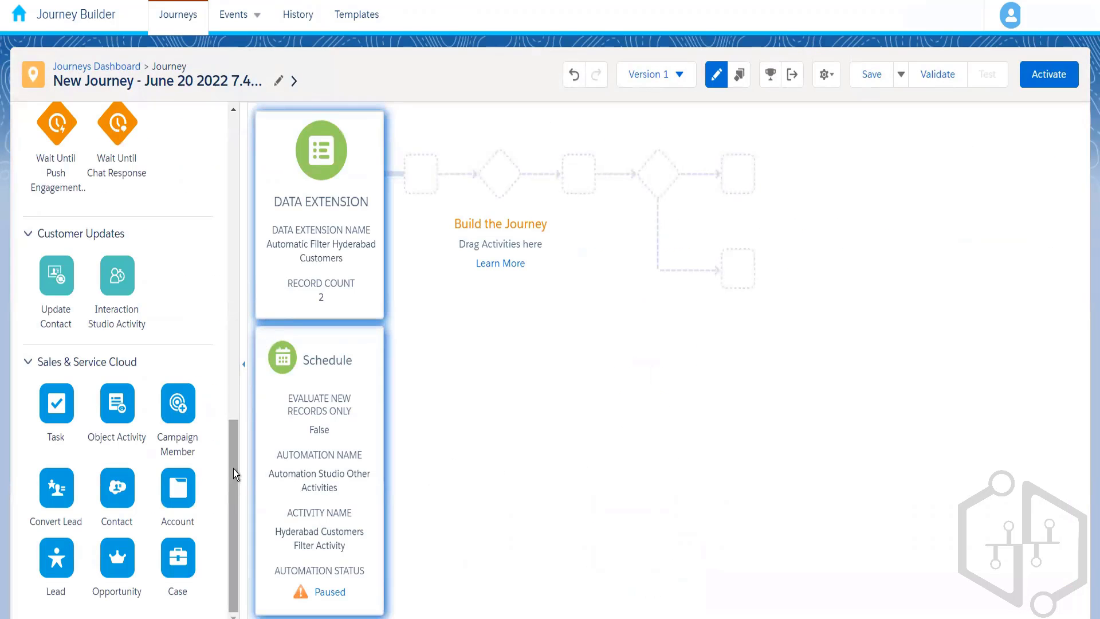
Add a Random Split flow control activity directly after the journey's entry source.
{"action": "left_click_drag", "start_coordinate": [232, 469], "coordinate": [235, 176]}
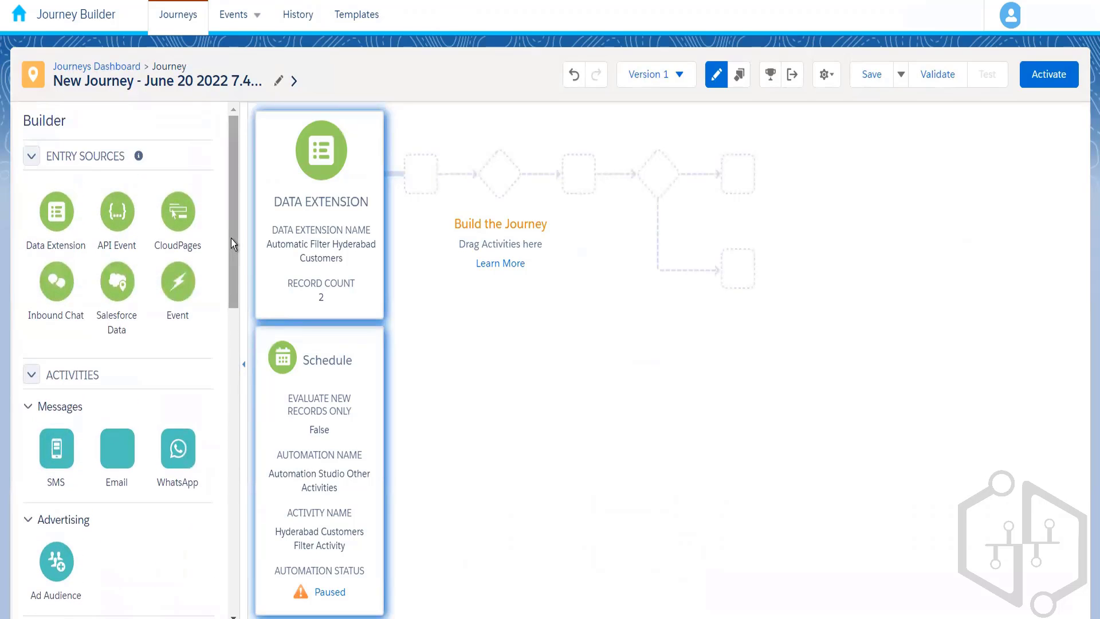
{"action": "left_click_drag", "start_coordinate": [231, 239], "coordinate": [231, 322]}
{"action": "scroll", "coordinate": [231, 326], "scroll_direction": "down", "scroll_amount": 3}
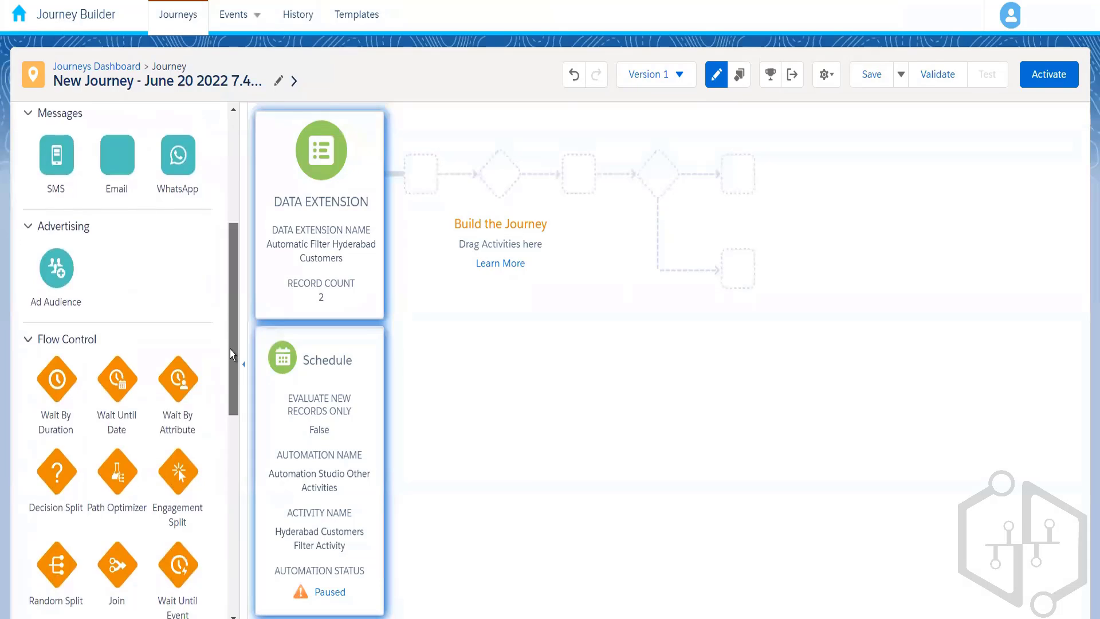
{"action": "scroll", "coordinate": [228, 319], "scroll_direction": "up", "scroll_amount": 2}
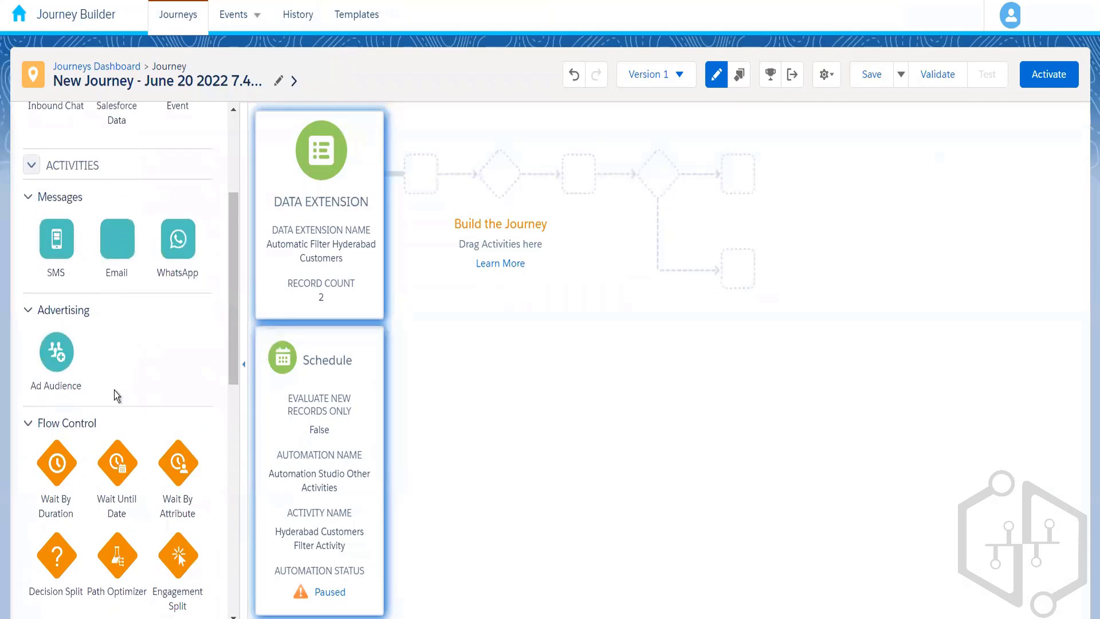
{"action": "scroll", "coordinate": [236, 252], "scroll_direction": "up", "scroll_amount": 5}
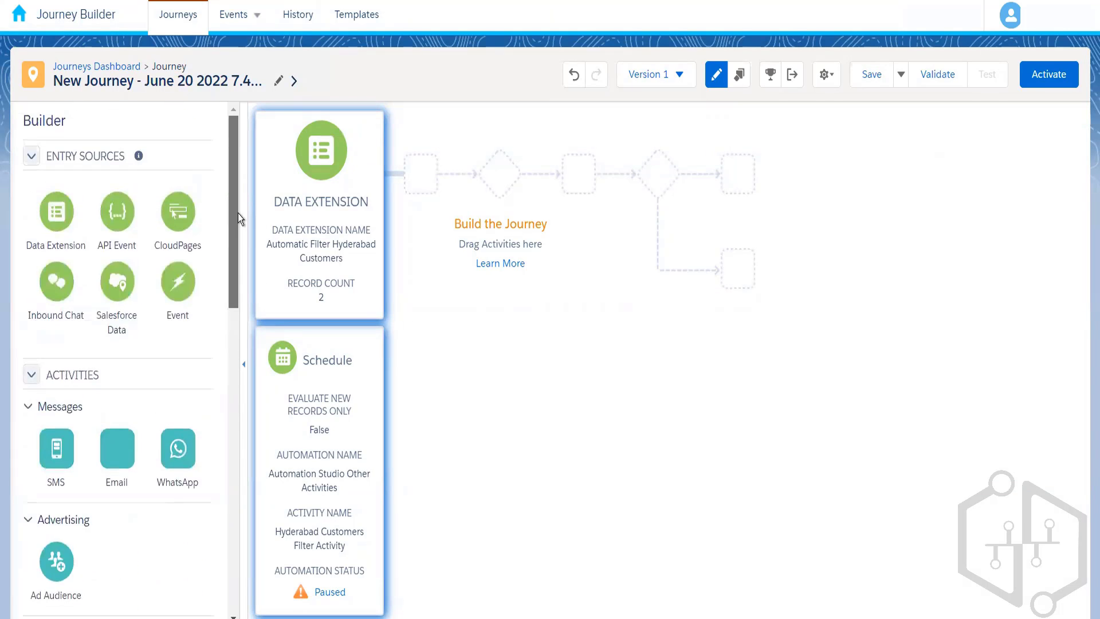
{"action": "scroll", "coordinate": [236, 379], "scroll_direction": "down", "scroll_amount": 10}
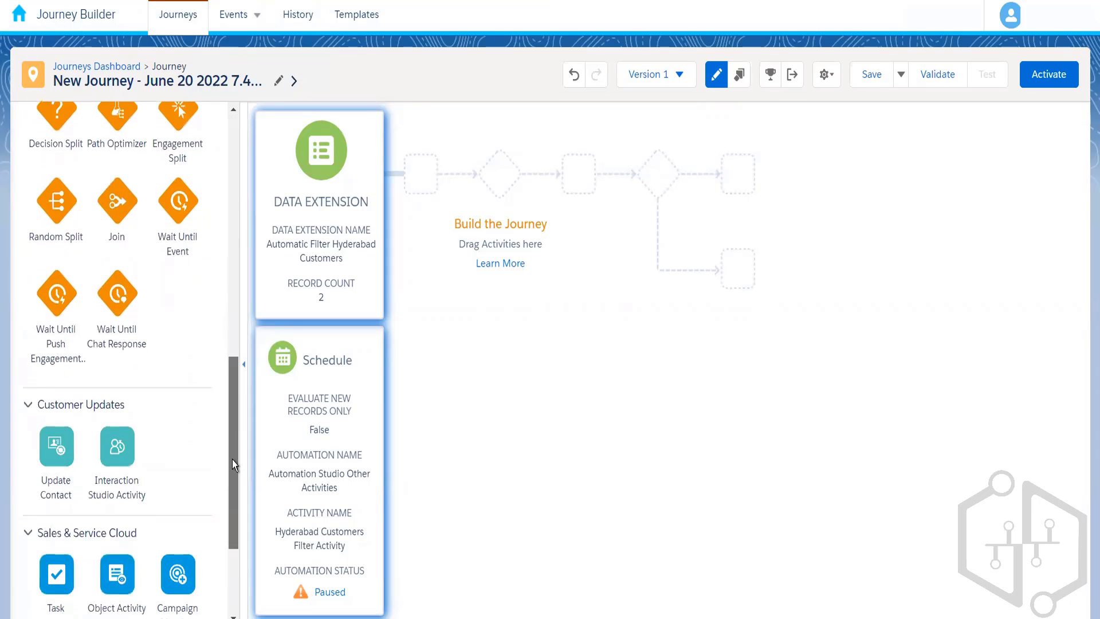
{"action": "left_click_drag", "start_coordinate": [50, 207], "coordinate": [395, 186]}
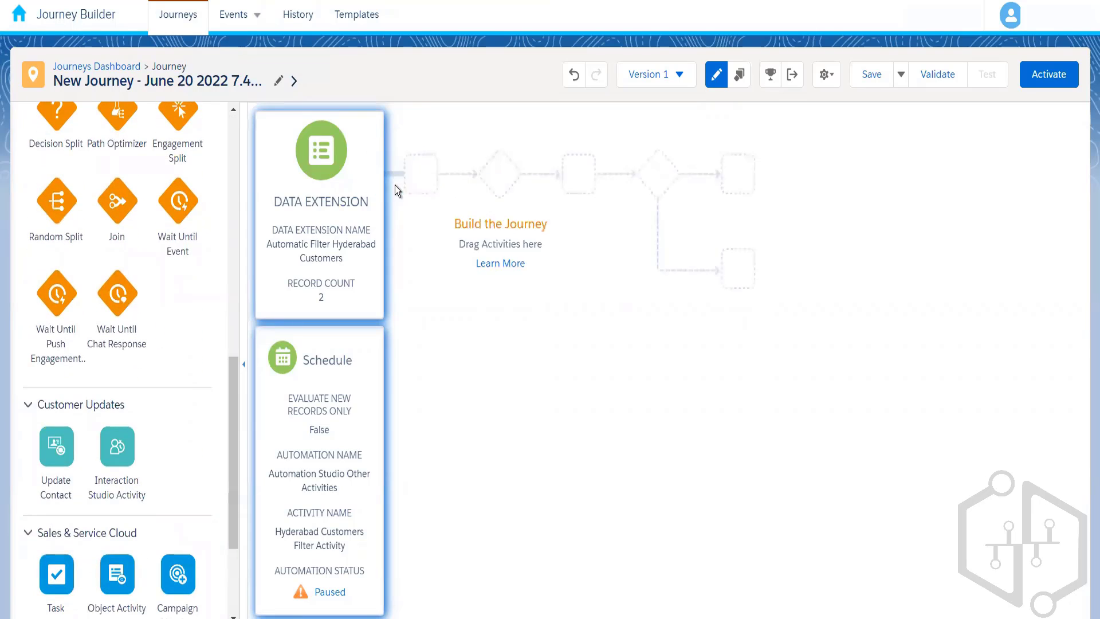
Set the contact re-entry mode to Re-entry anytime in the journey settings and save the journey.
{"action": "left_click", "coordinate": [826, 74]}
{"action": "left_click", "coordinate": [790, 109]}
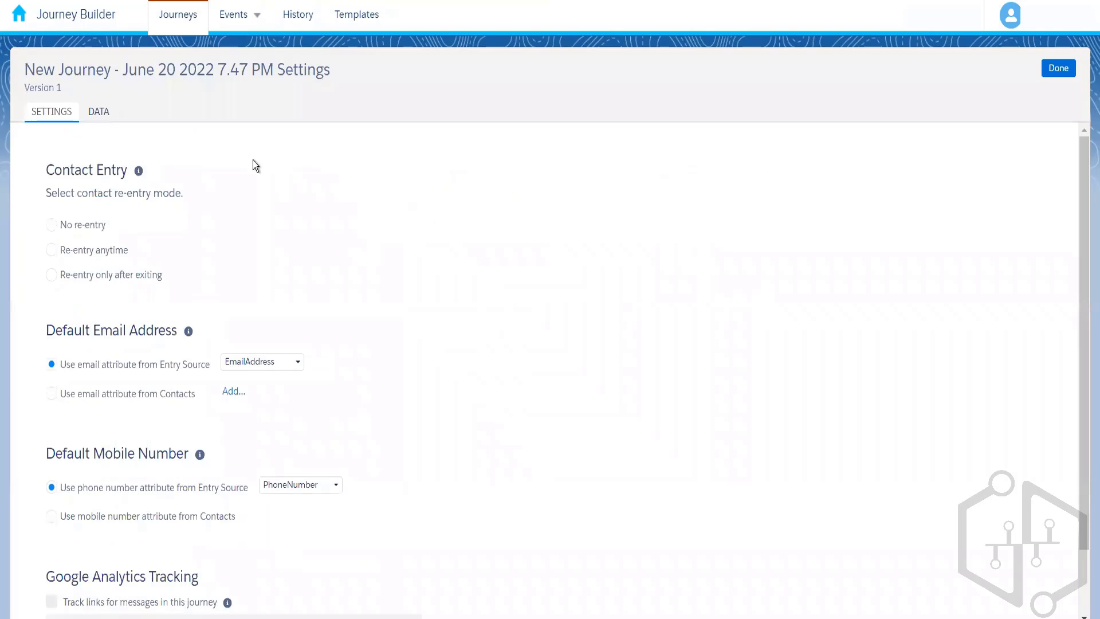
{"action": "left_click", "coordinate": [112, 250]}
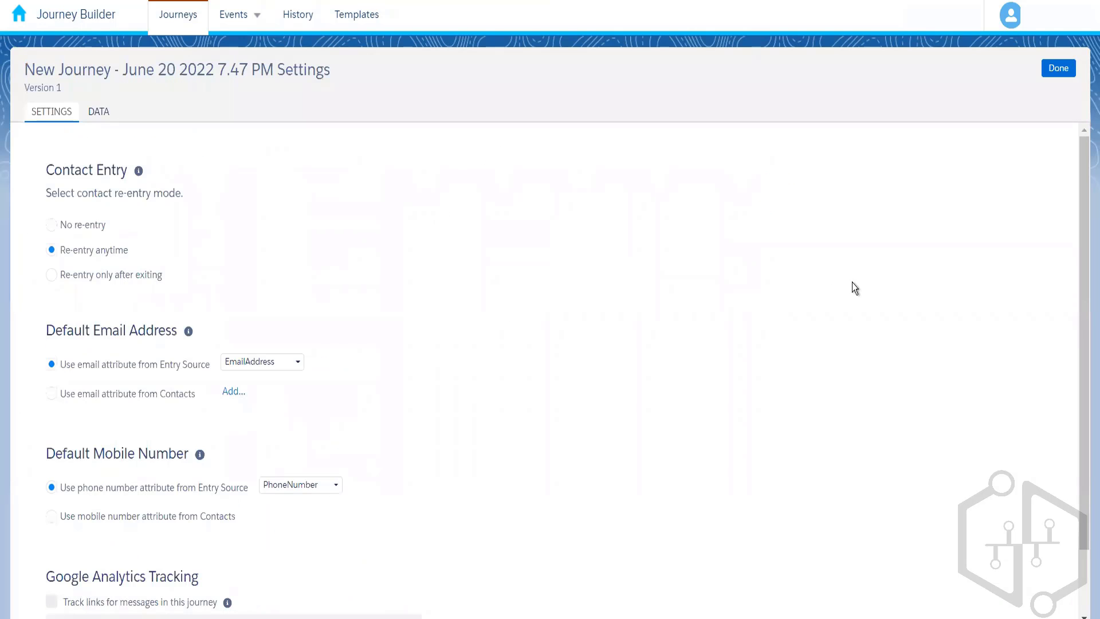
{"action": "left_click", "coordinate": [1066, 71]}
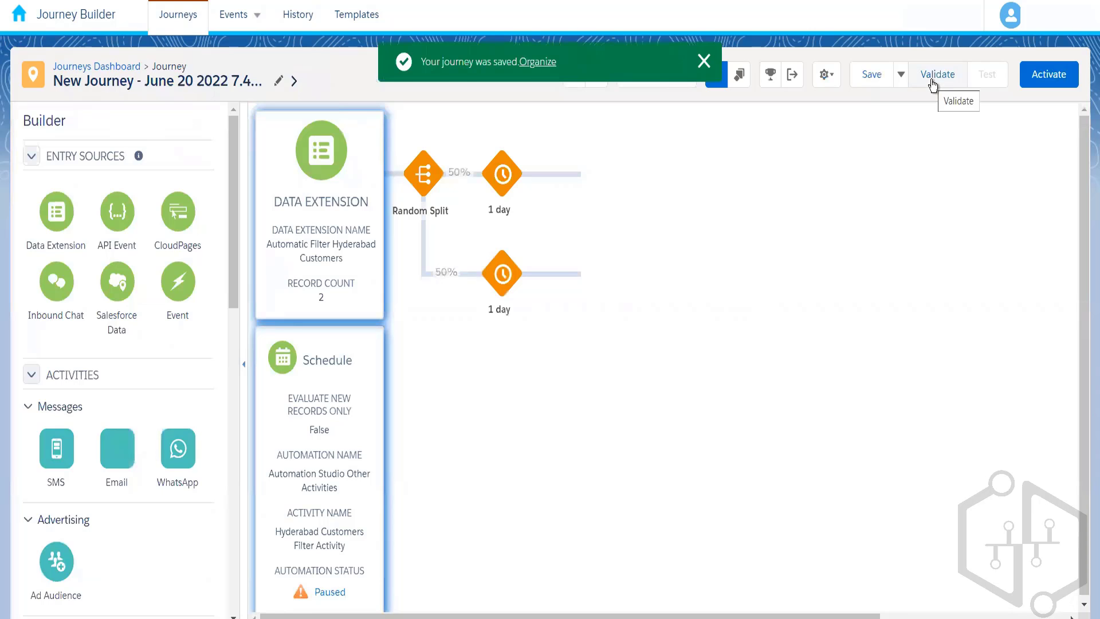
Validate the journey, then activate it and return to the journey canvas.
{"action": "left_click", "coordinate": [932, 80]}
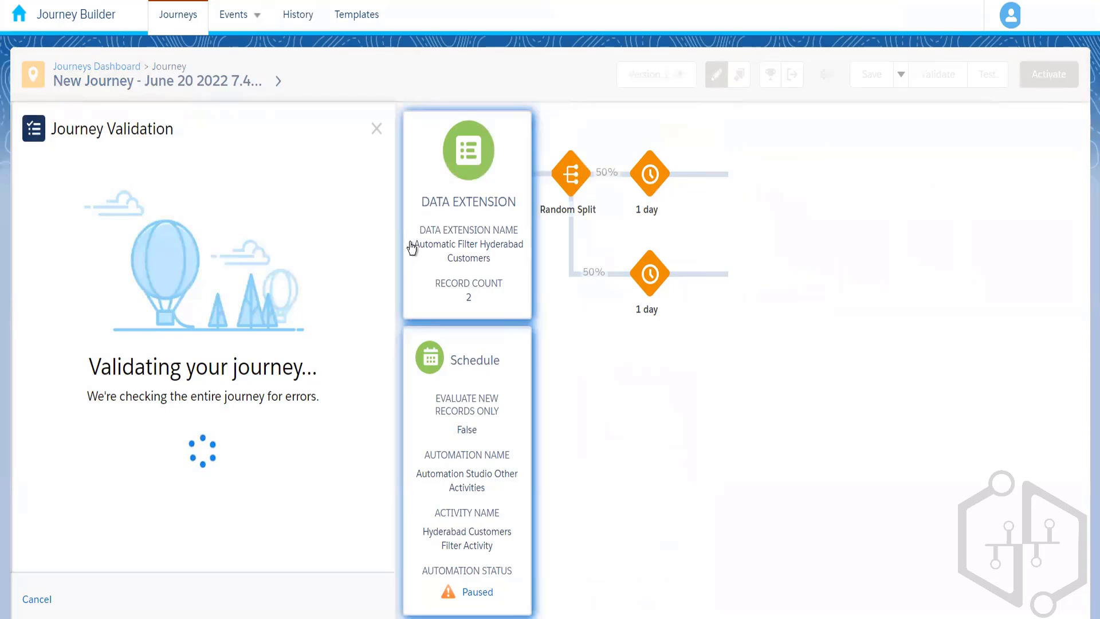
{"action": "left_click", "coordinate": [377, 129]}
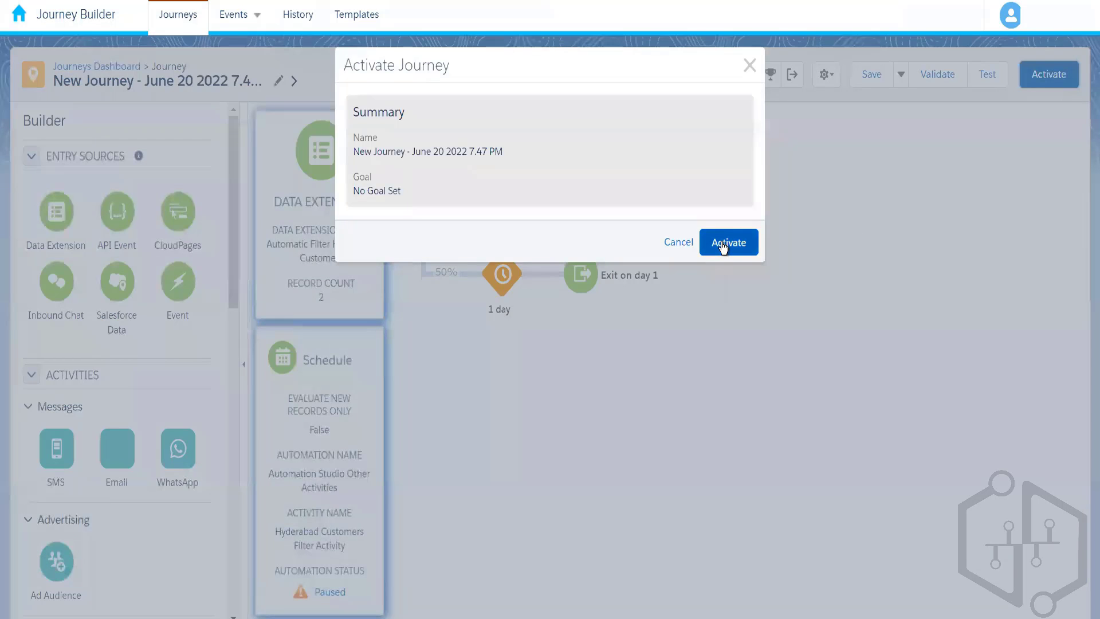
{"action": "left_click", "coordinate": [723, 246]}
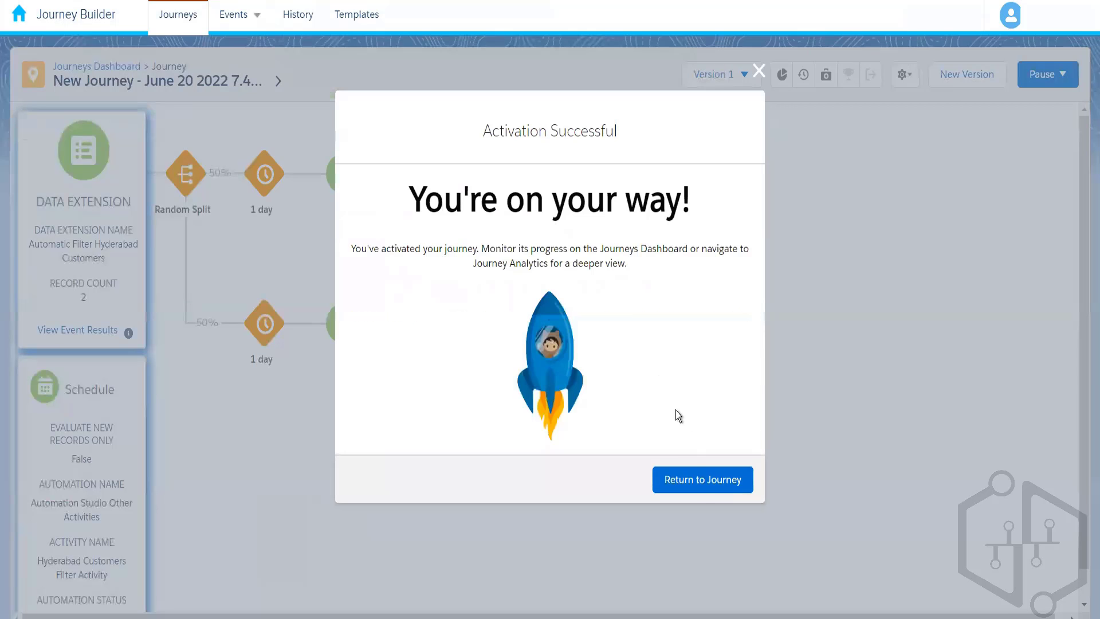
{"action": "left_click", "coordinate": [702, 486]}
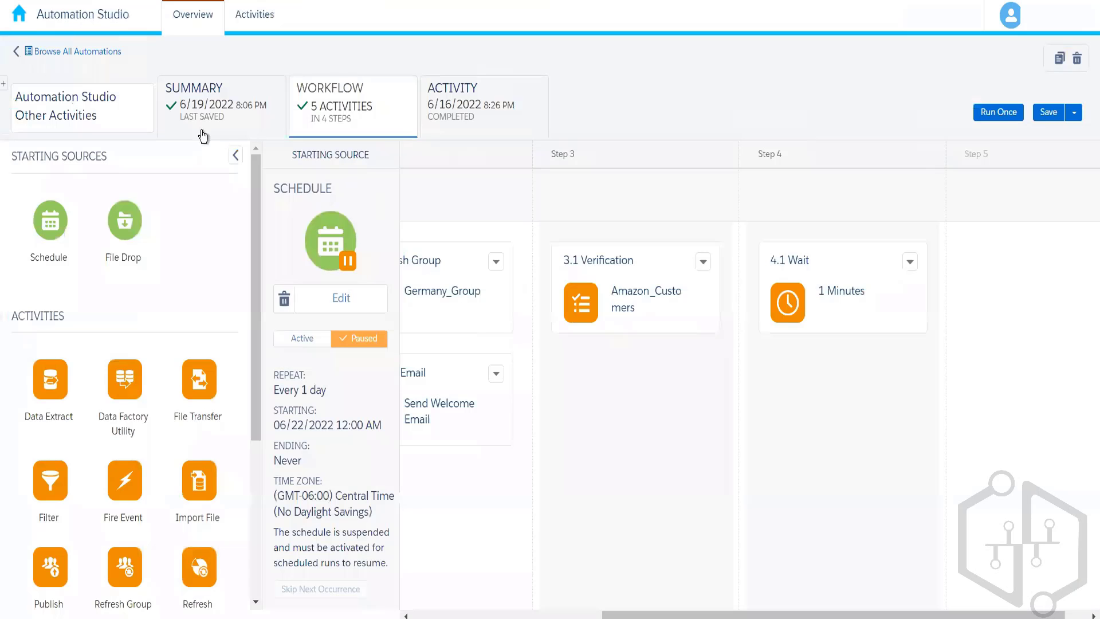
Switch to Automation Studio and reopen the Automation Studio Other Activities automation from its folder under my automations.
{"action": "left_click", "coordinate": [95, 53]}
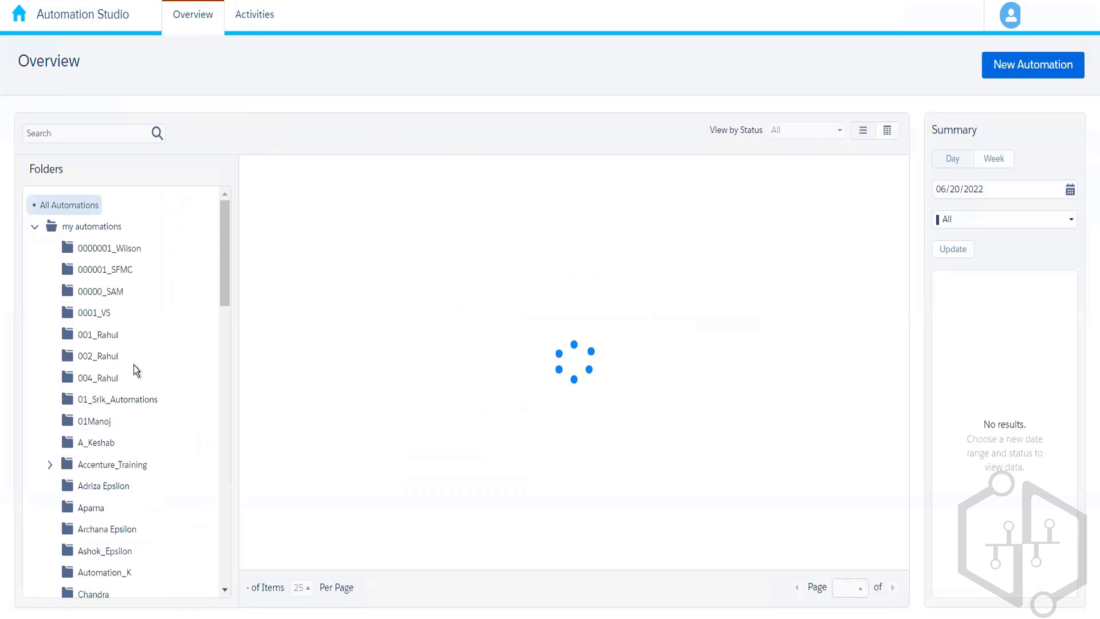
{"action": "left_click", "coordinate": [107, 381]}
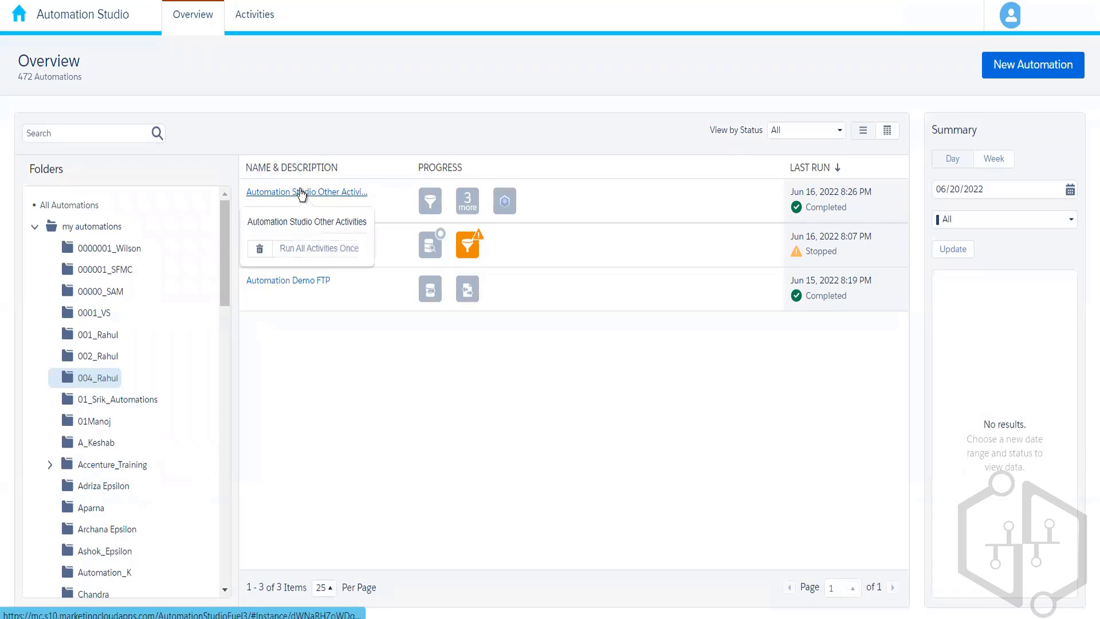
{"action": "left_click", "coordinate": [300, 192]}
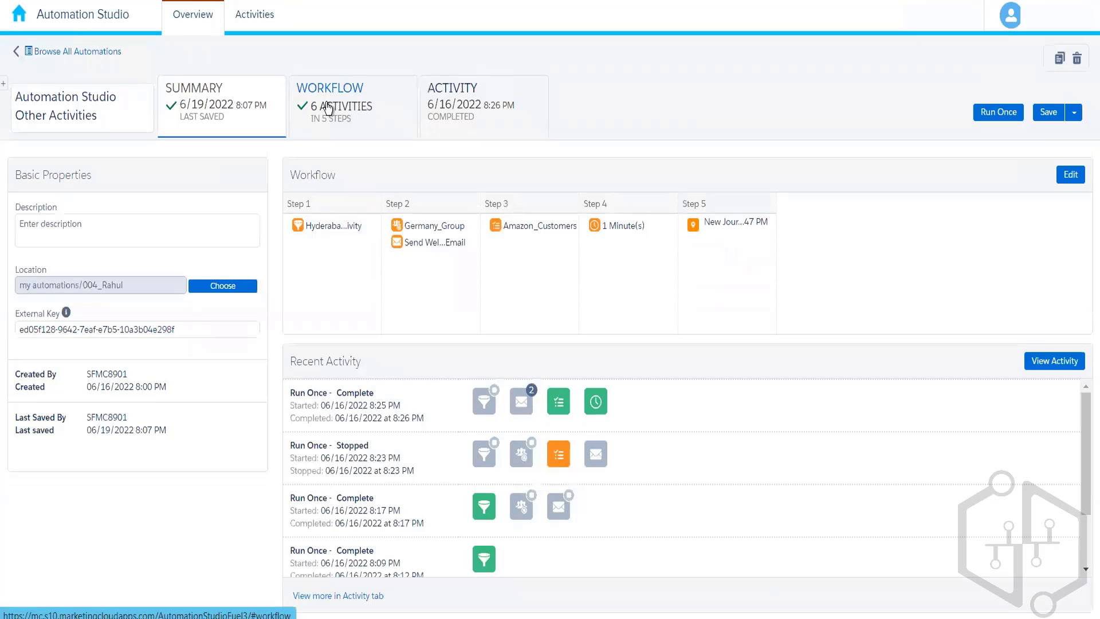
Examine the automation's Journey Entry: Audience activity, then switch to Journey Builder and check the journey's event results.
{"action": "left_click", "coordinate": [327, 109]}
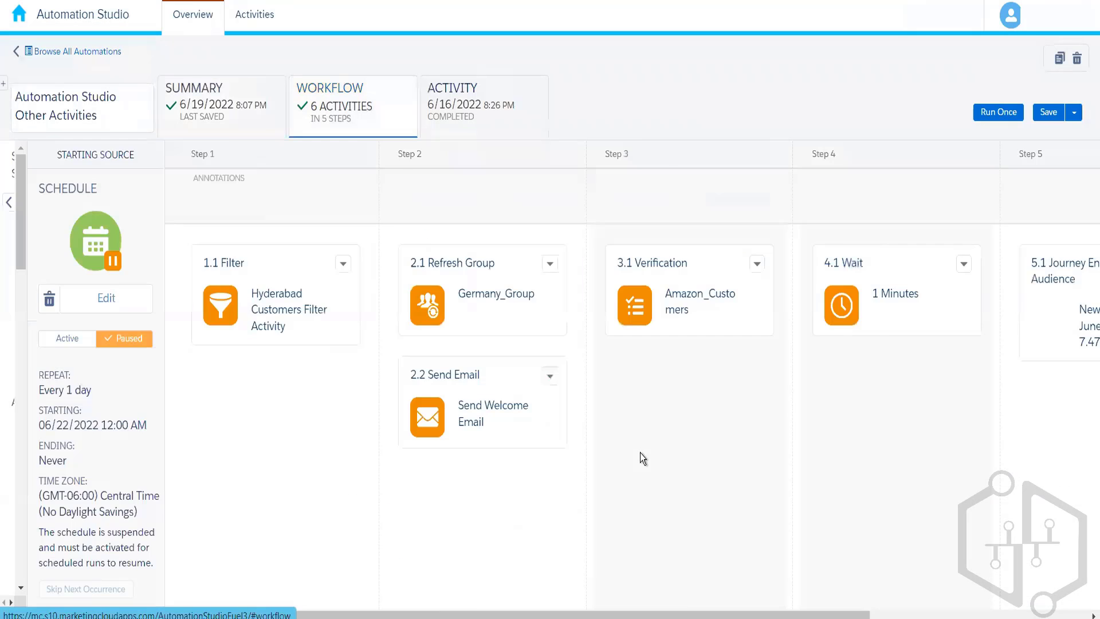
{"action": "scroll", "coordinate": [774, 597], "scroll_direction": "right", "scroll_amount": 8}
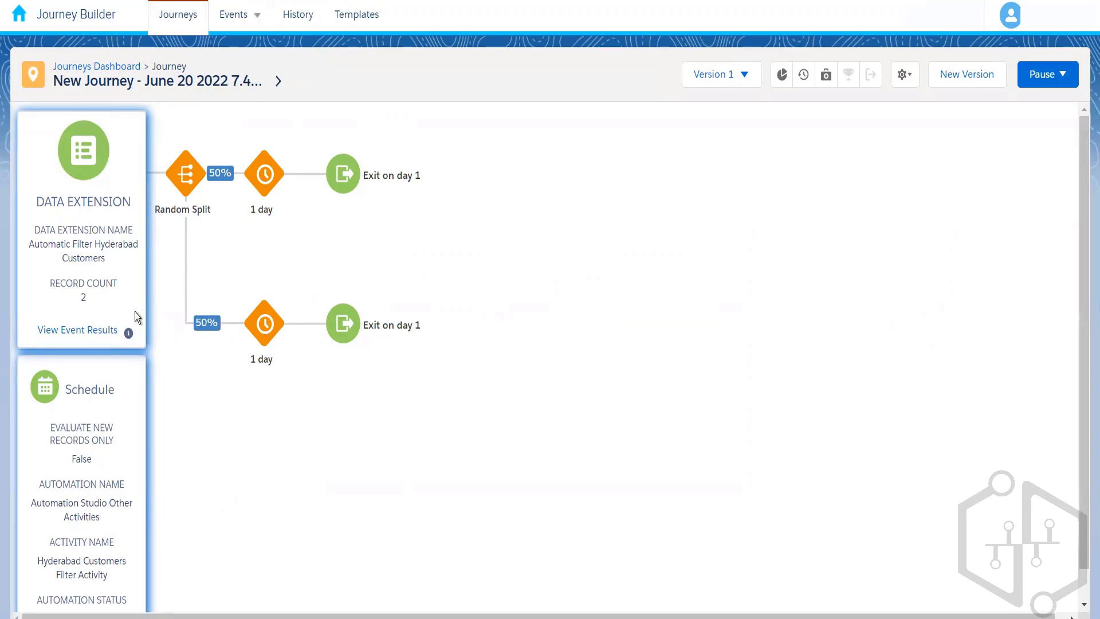
{"action": "left_click", "coordinate": [81, 332]}
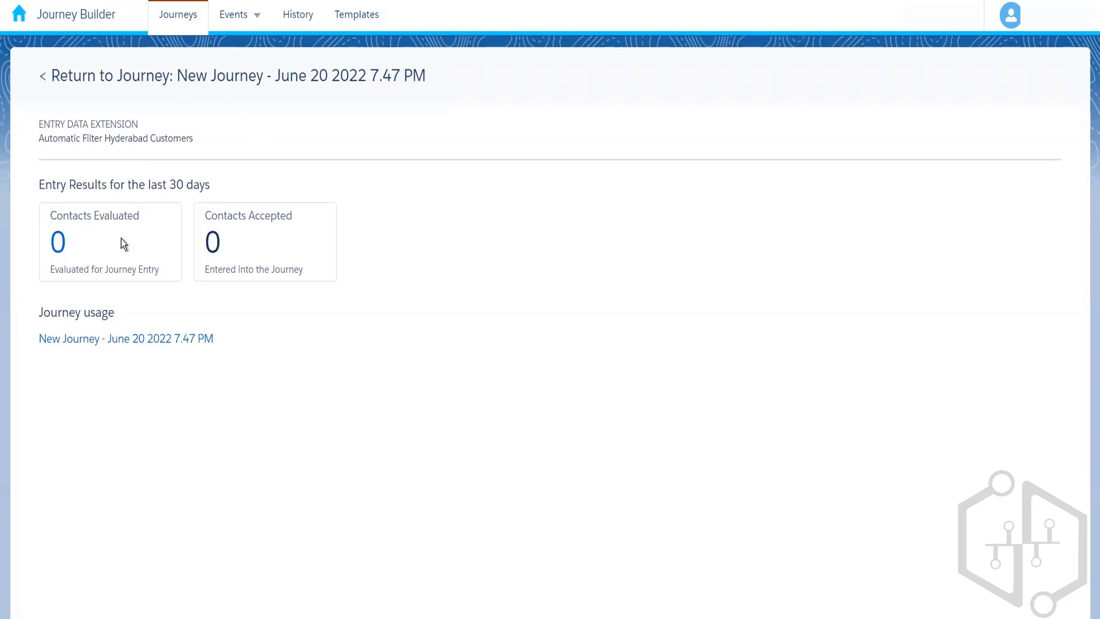
{"action": "left_click", "coordinate": [197, 78]}
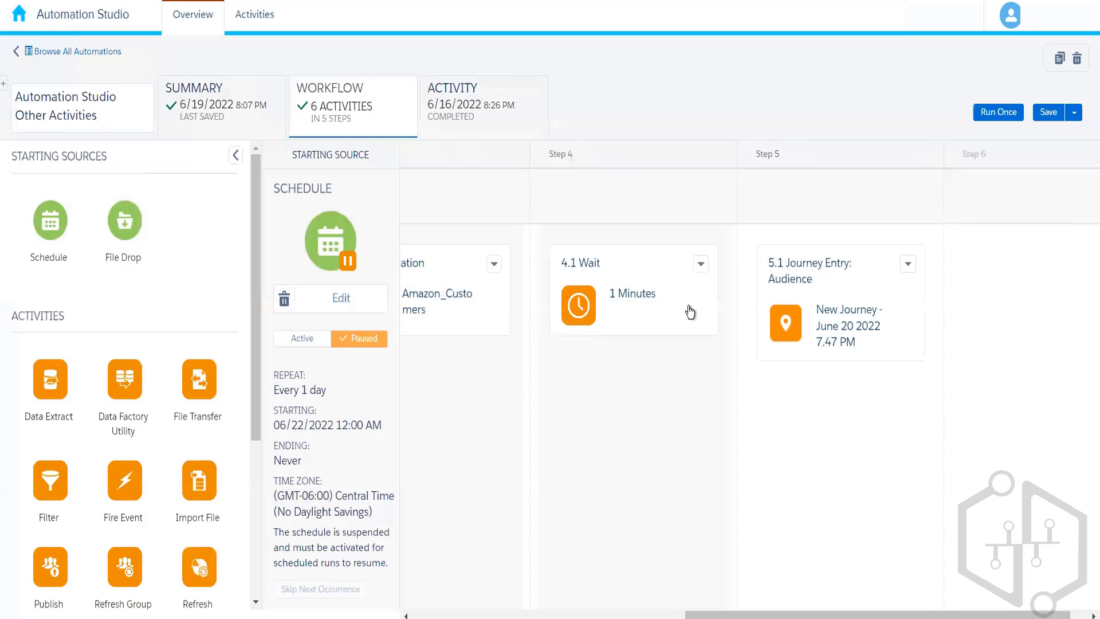
Switch to Automation Studio and run the automation once with only the 5.1 Journey Entry: Audience activity selected.
{"action": "left_click", "coordinate": [996, 119]}
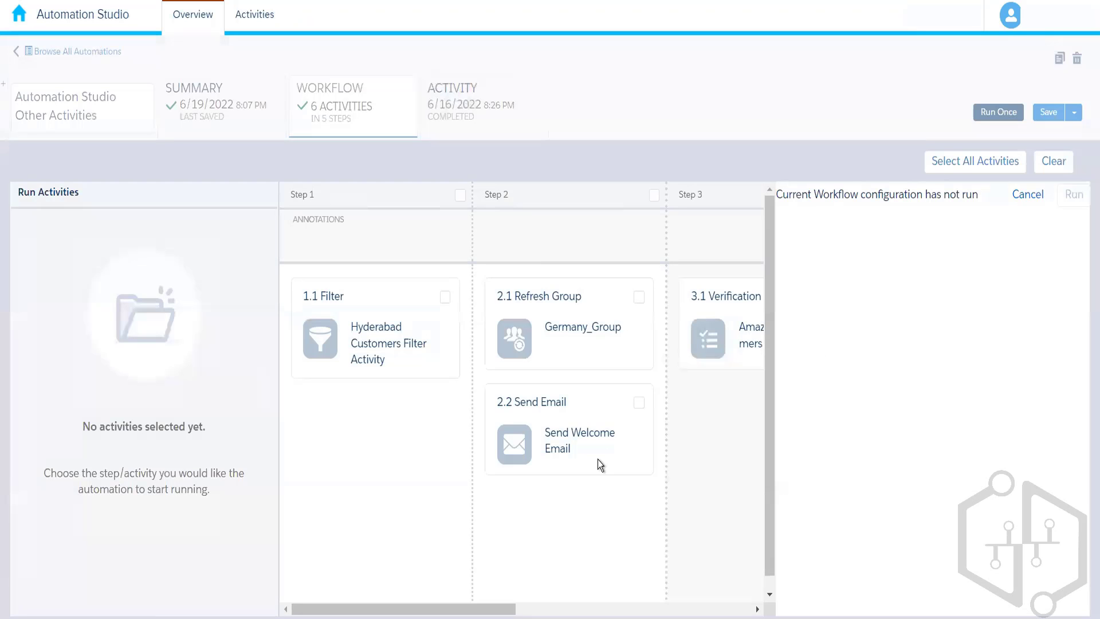
{"action": "left_click_drag", "start_coordinate": [493, 609], "coordinate": [758, 592]}
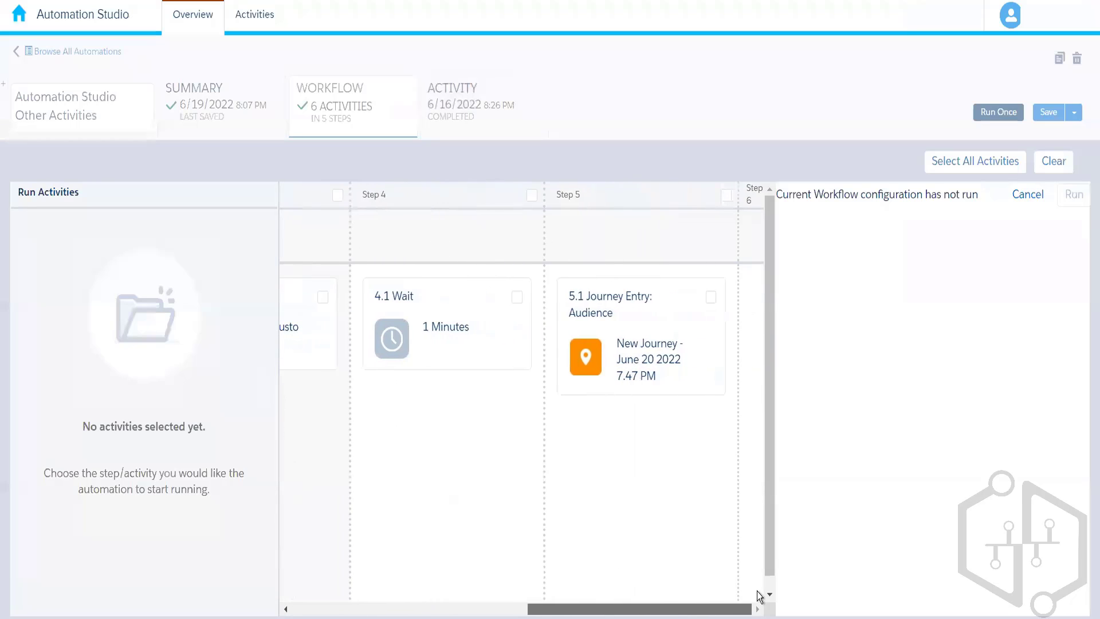
{"action": "left_click", "coordinate": [710, 298]}
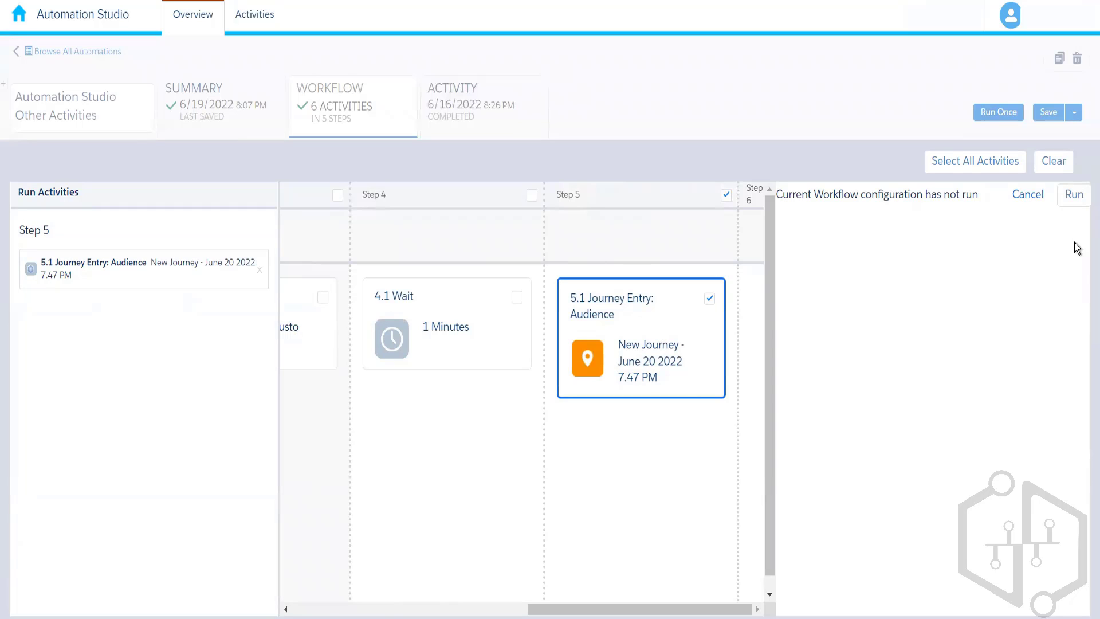
{"action": "left_click", "coordinate": [1074, 194]}
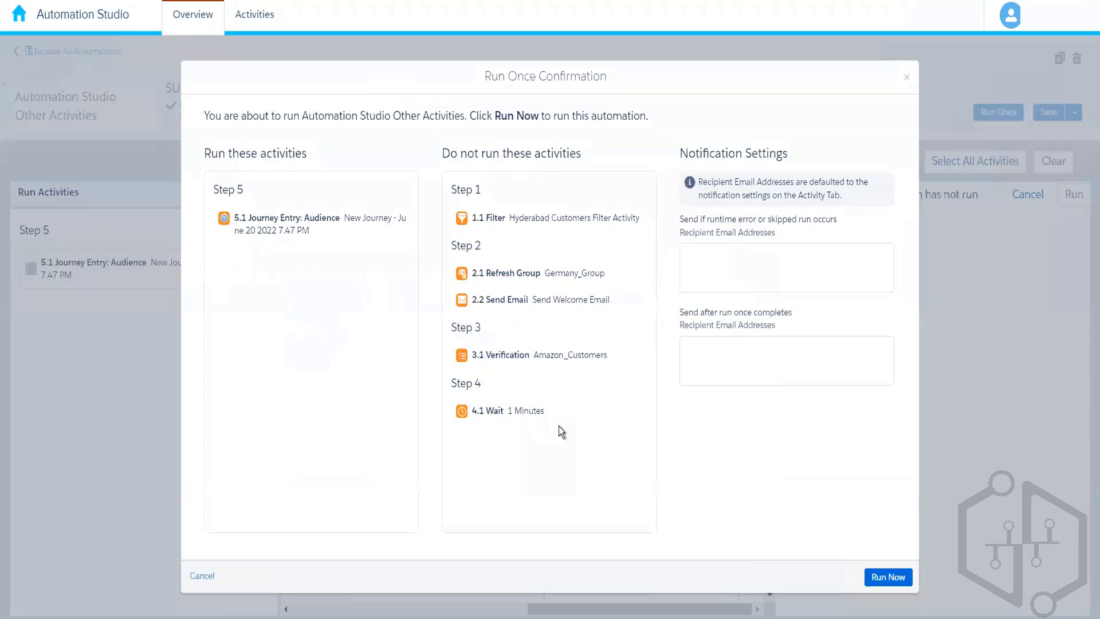
{"action": "left_click", "coordinate": [888, 578]}
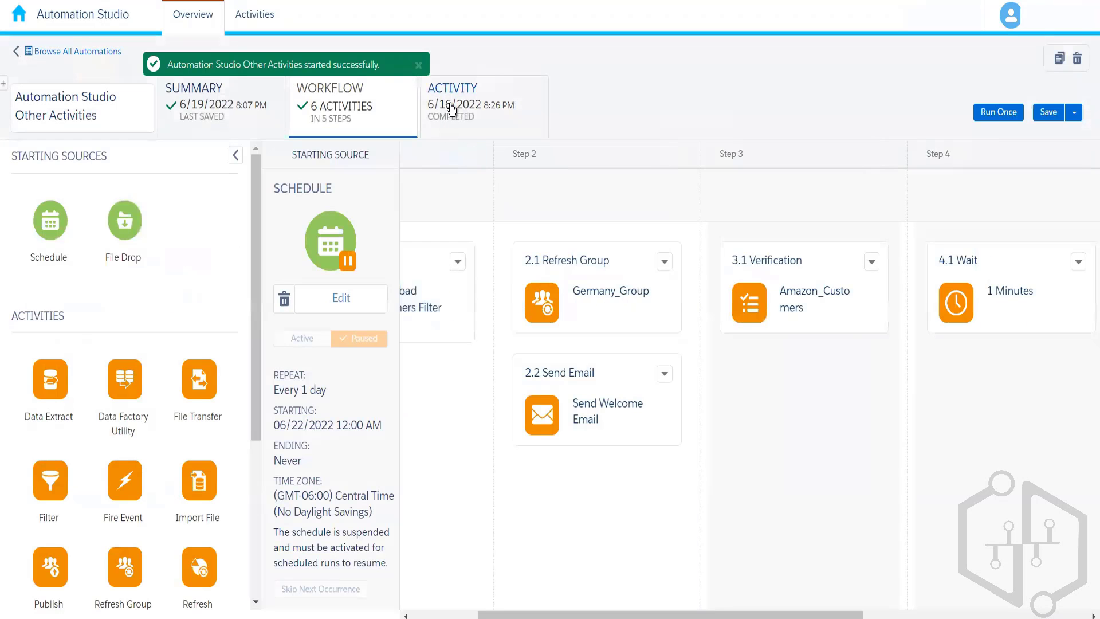
Check the automation's run log and the activities executed in its most recent listed run.
{"action": "left_click", "coordinate": [450, 108]}
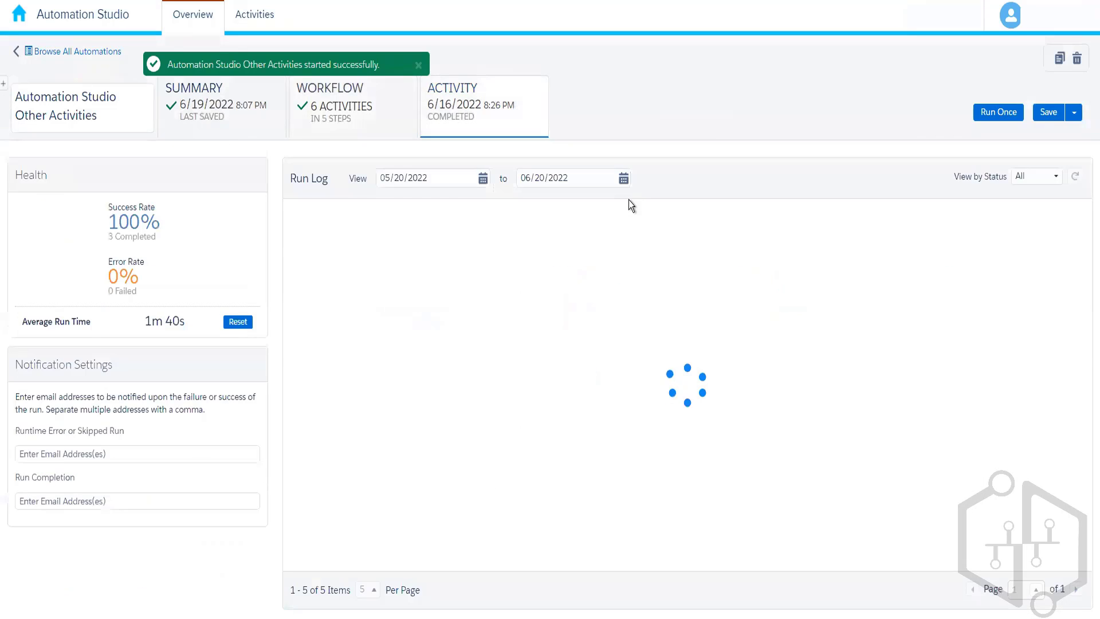
{"action": "left_click", "coordinate": [564, 221]}
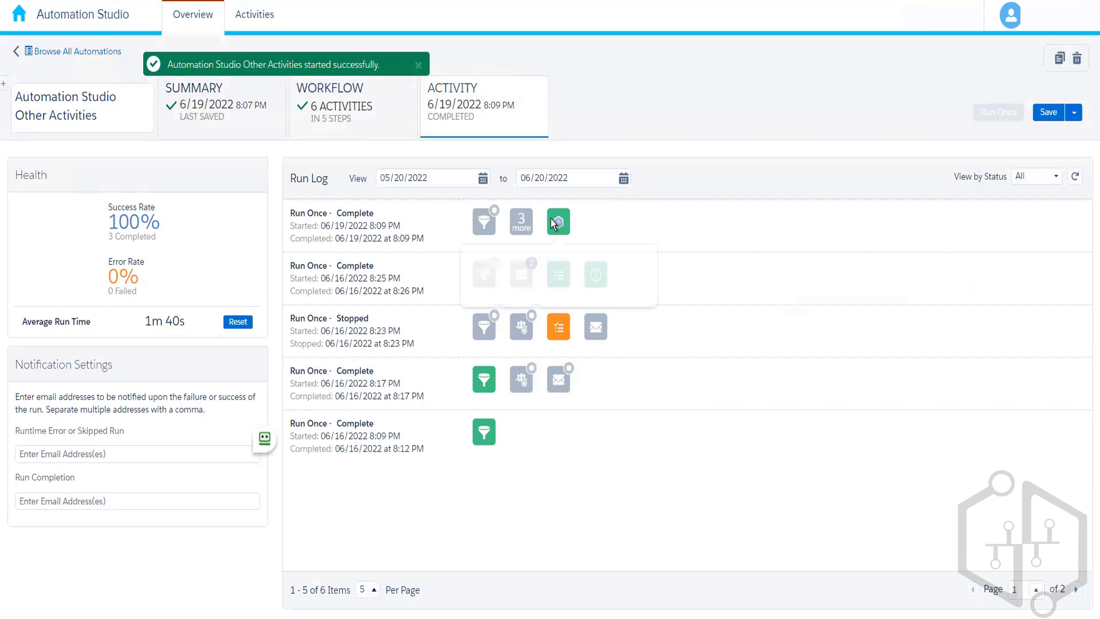
{"action": "left_click", "coordinate": [327, 116]}
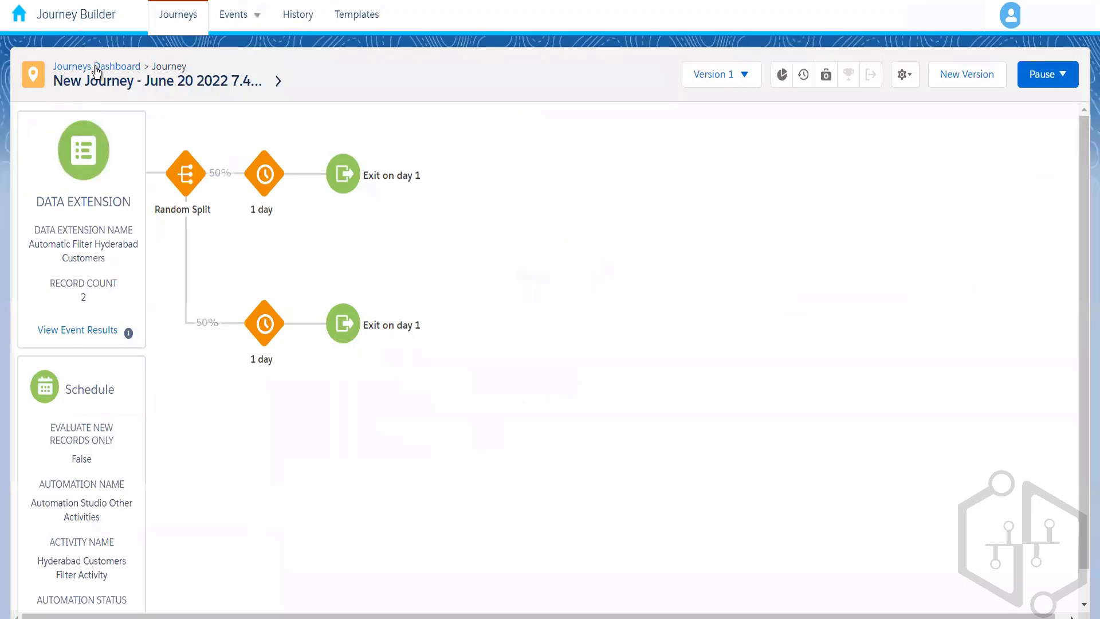
Reopen New Journey - June 20 2022 7.47 PM in Journey Builder, and inspect its event results and evaluated contacts' history.
{"action": "left_click", "coordinate": [97, 67]}
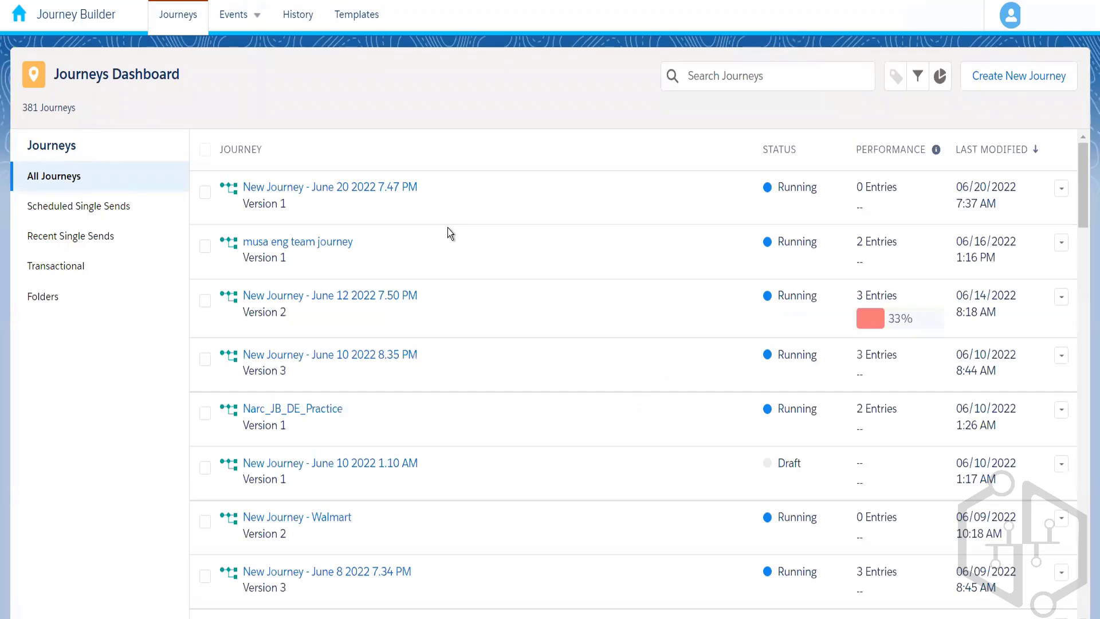
{"action": "left_click", "coordinate": [398, 188]}
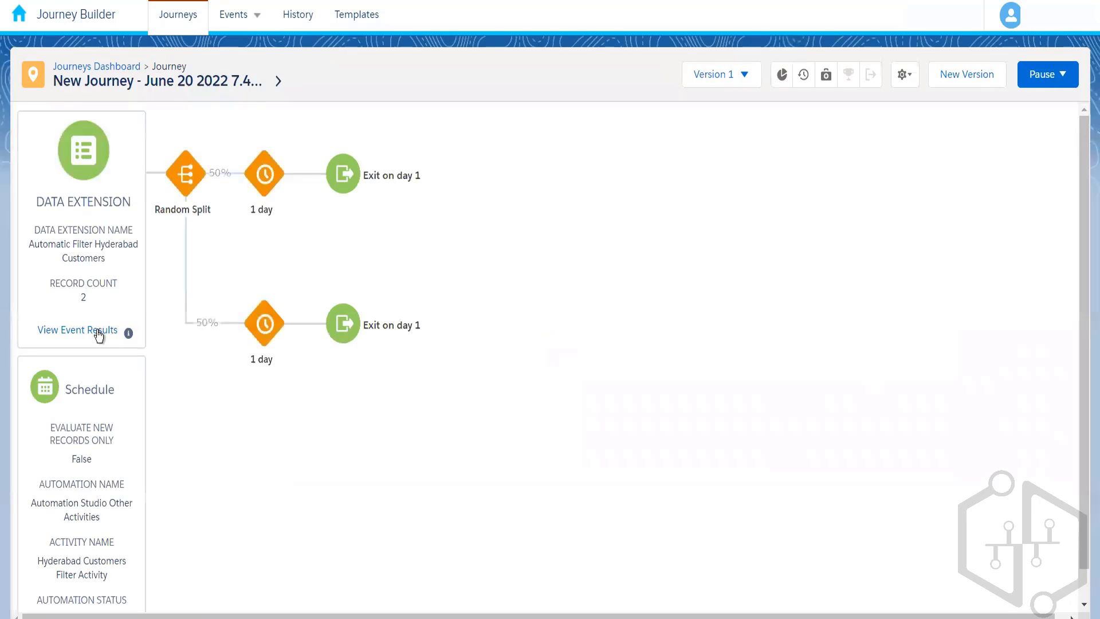
{"action": "left_click", "coordinate": [98, 331]}
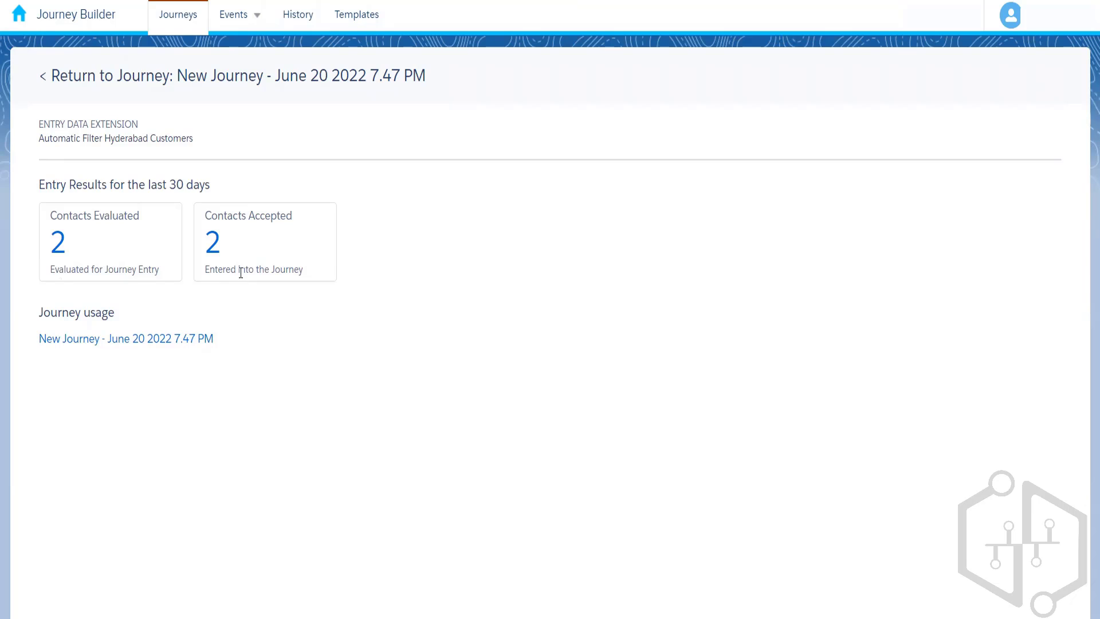
{"action": "left_click", "coordinate": [63, 242]}
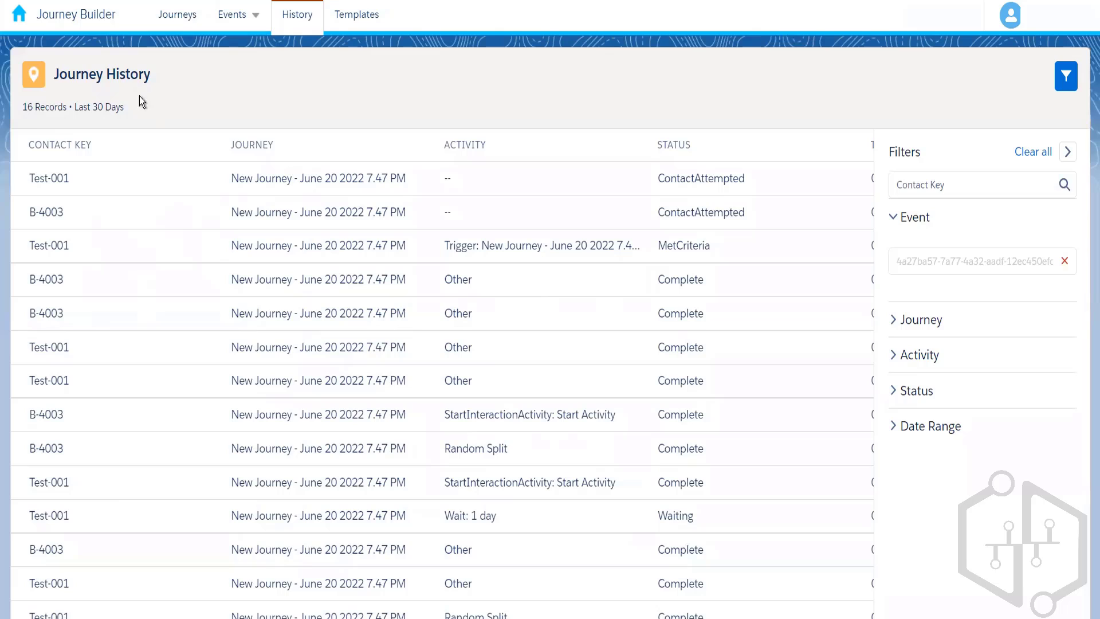
{"action": "left_click", "coordinate": [188, 28]}
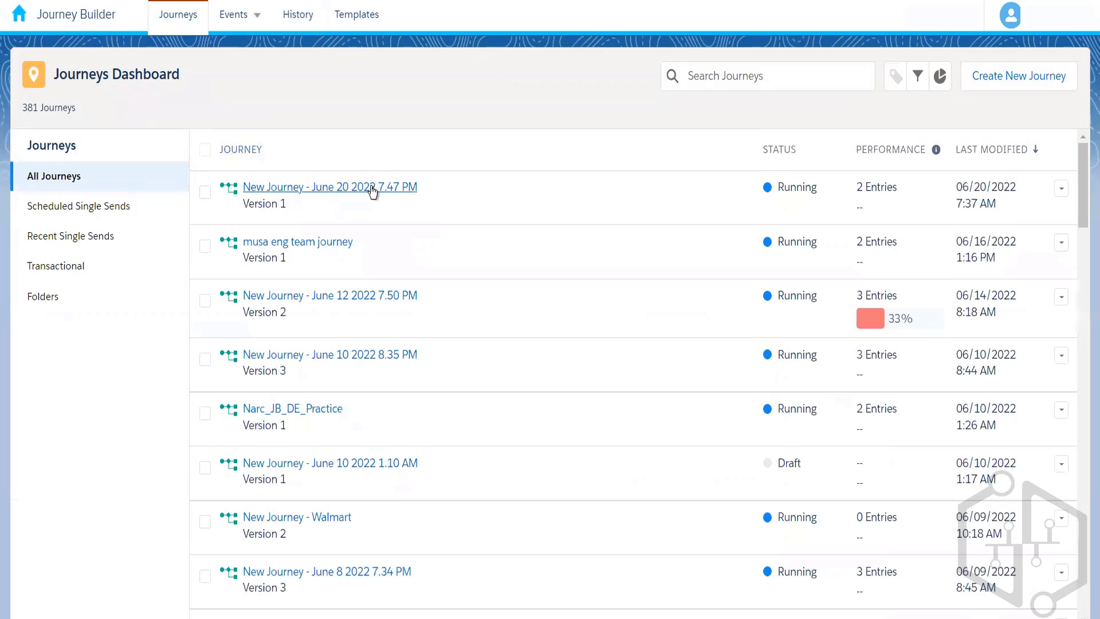
{"action": "left_click", "coordinate": [373, 192]}
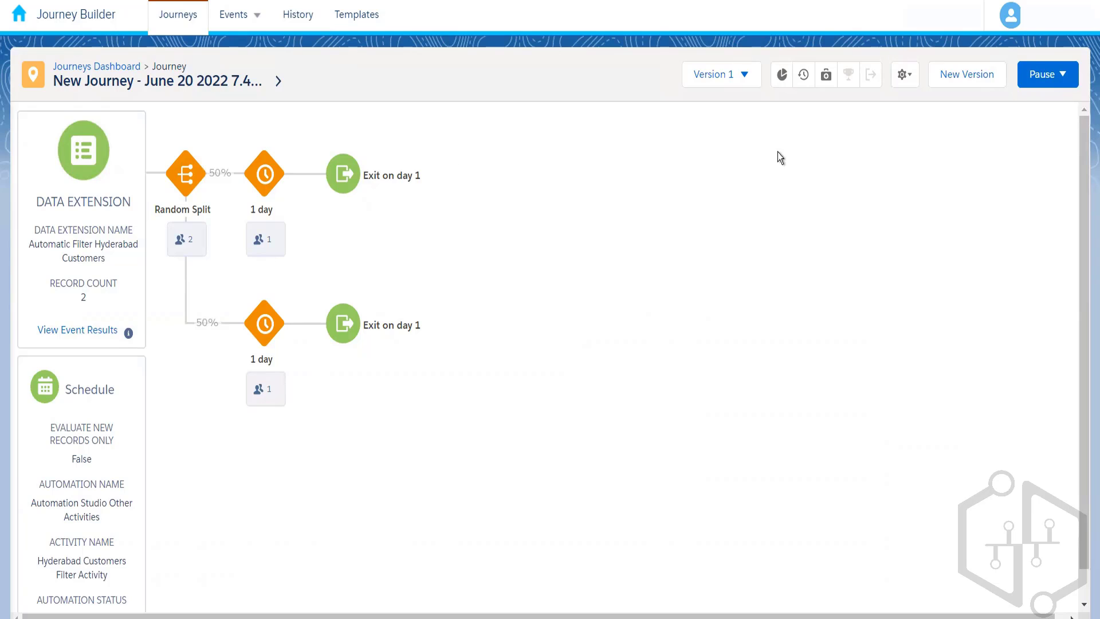
Create a new version of the journey, named Journey Entry Sources Demo 004, without the data extension entry source.
{"action": "left_click", "coordinate": [964, 84]}
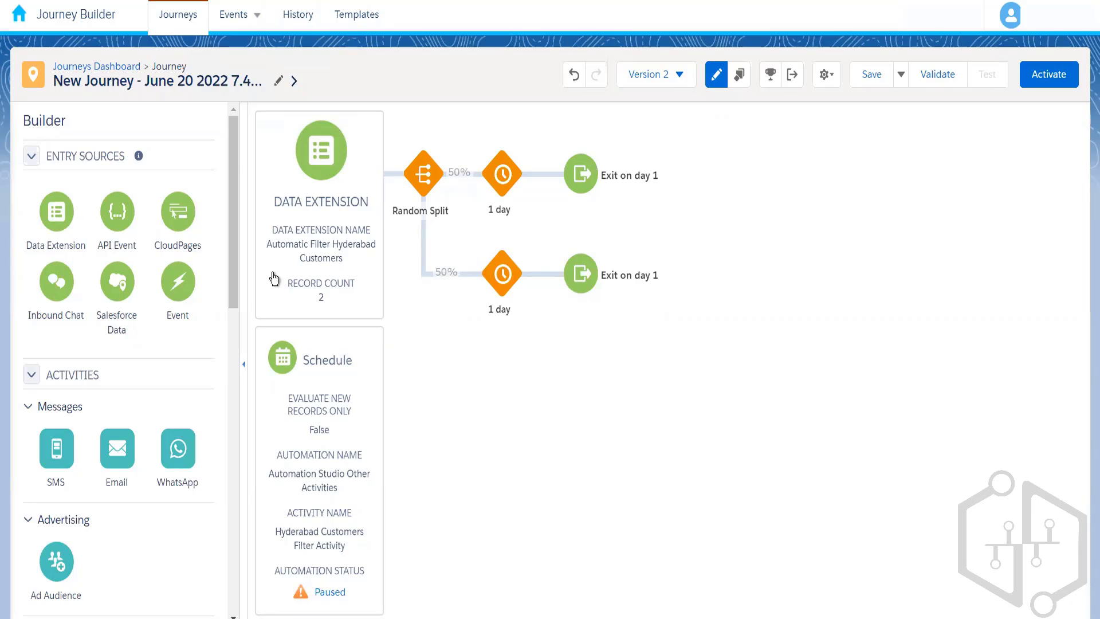
{"action": "left_click", "coordinate": [149, 80]}
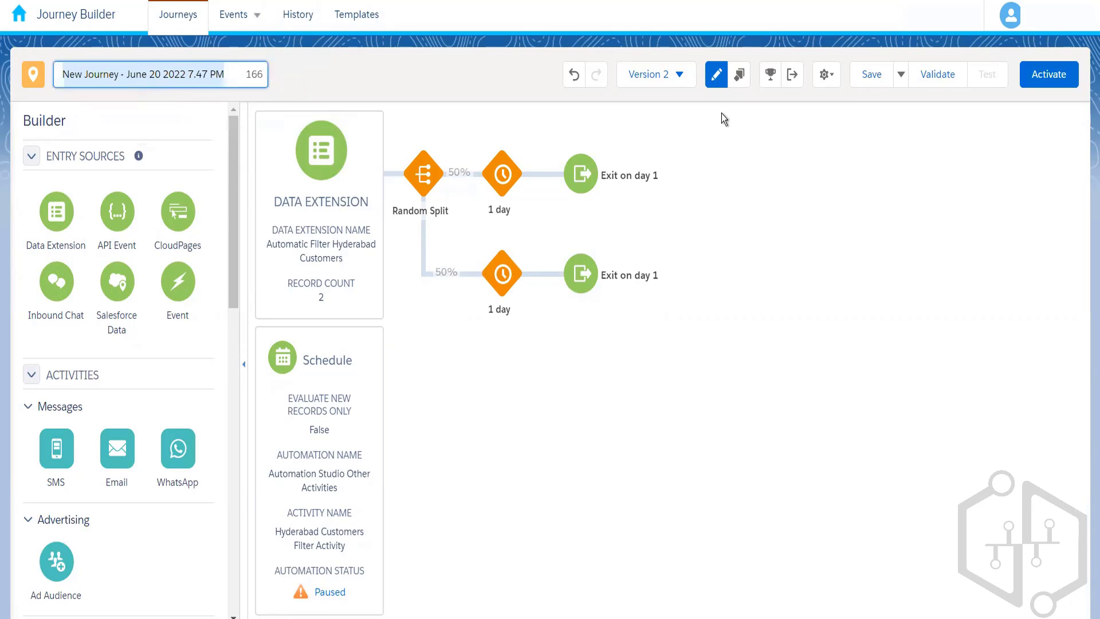
{"action": "left_click", "coordinate": [679, 75]}
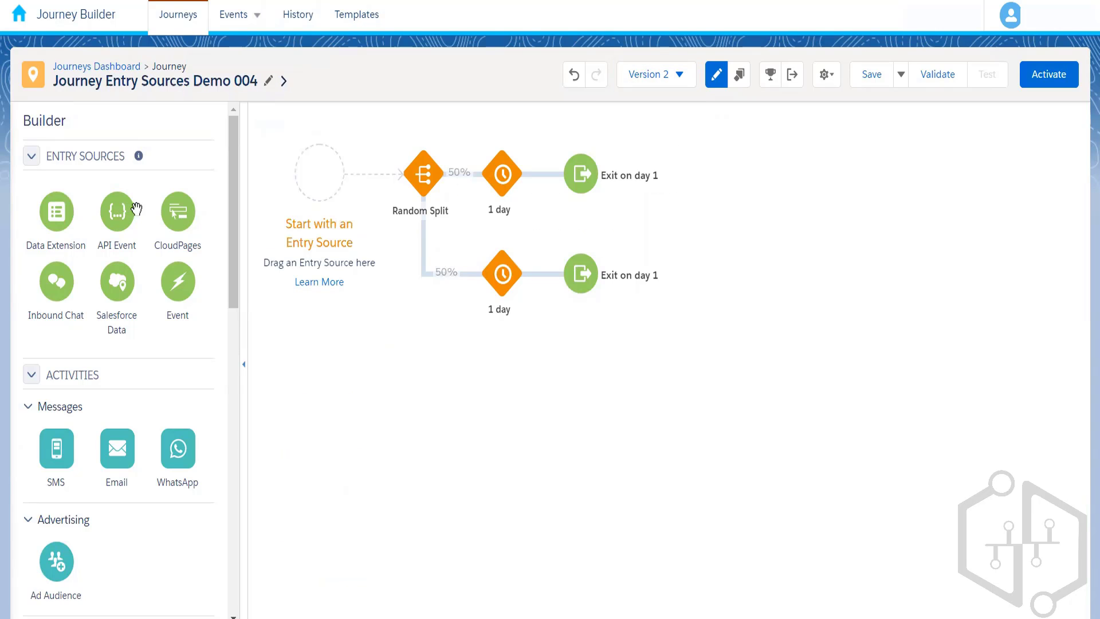
Place an API Event entry source before the Random Split and remove it again.
{"action": "left_click_drag", "start_coordinate": [136, 208], "coordinate": [322, 186]}
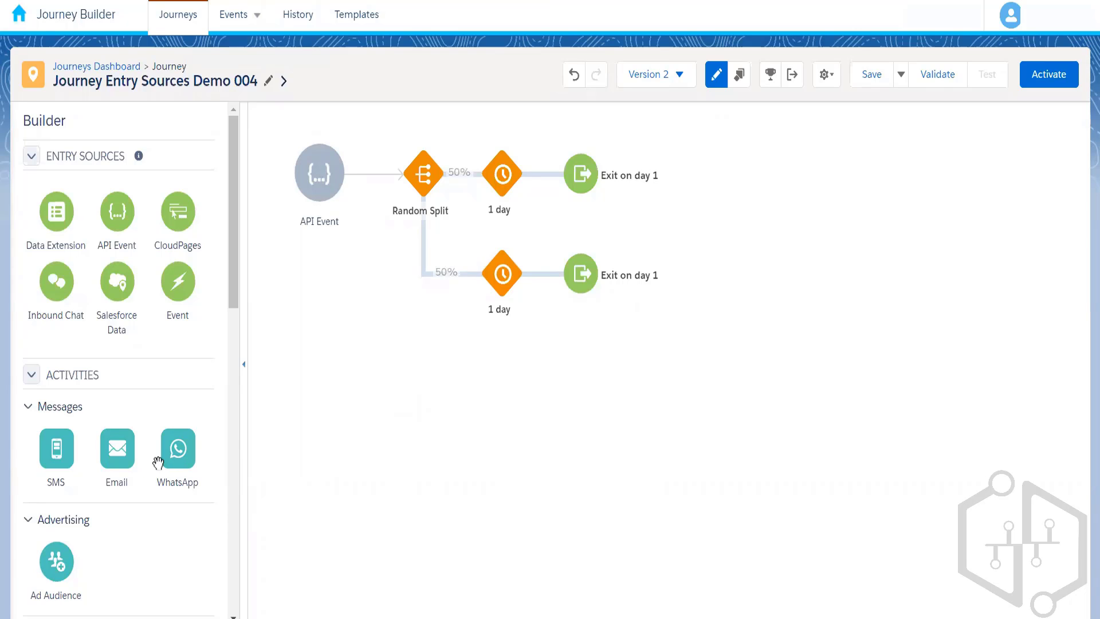
{"action": "left_click_drag", "start_coordinate": [232, 293], "coordinate": [229, 259]}
{"action": "mouse_move", "coordinate": [315, 228]}
{"action": "left_click", "coordinate": [361, 146]}
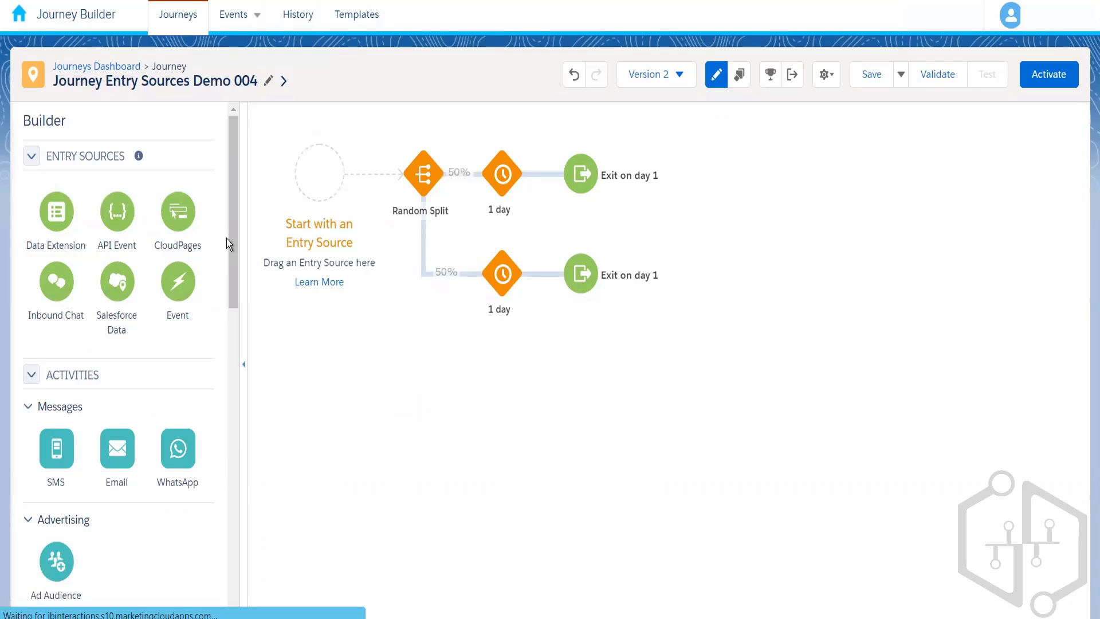
Add a CloudPages entry source before the Random Split, then switch to the CloudPages app.
{"action": "left_click_drag", "start_coordinate": [181, 221], "coordinate": [323, 187]}
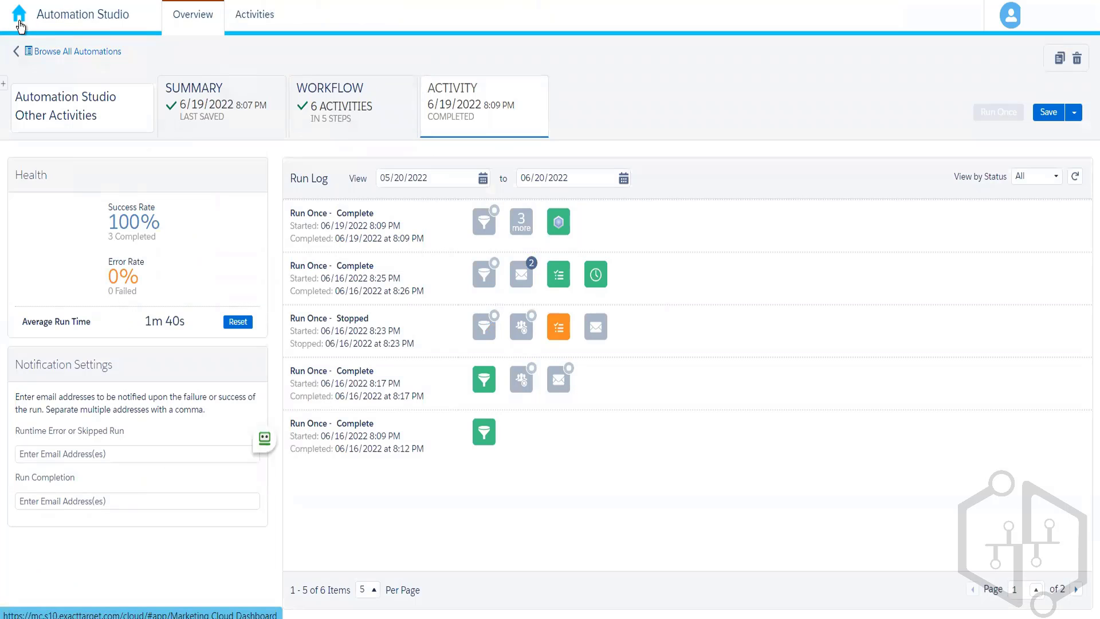
{"action": "mouse_move", "coordinate": [49, 29]}
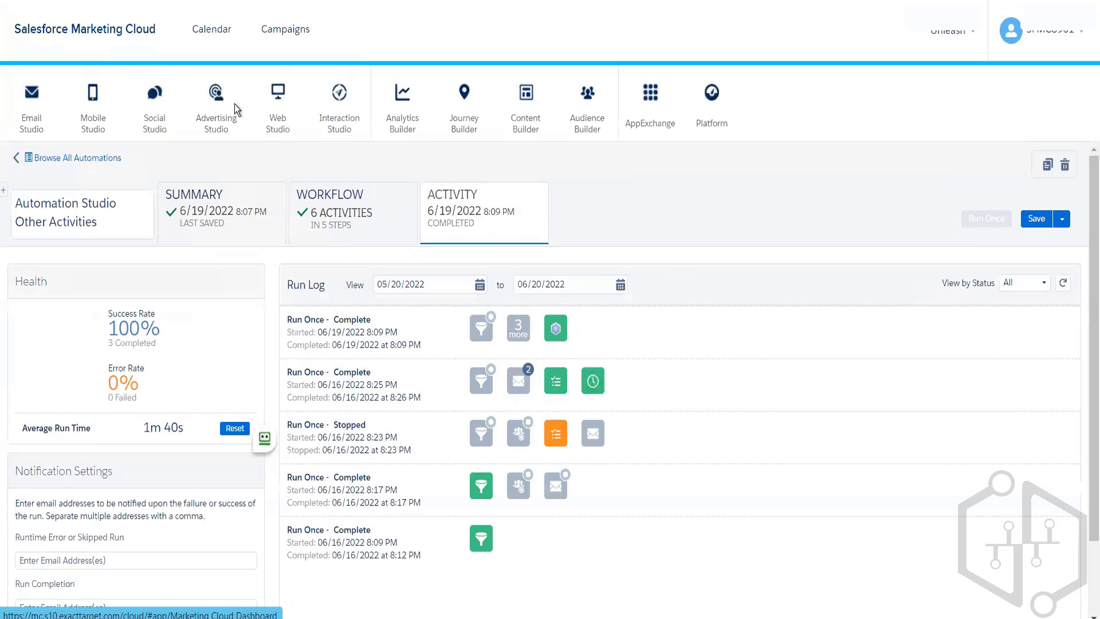
{"action": "mouse_move", "coordinate": [278, 117]}
{"action": "left_click", "coordinate": [284, 161]}
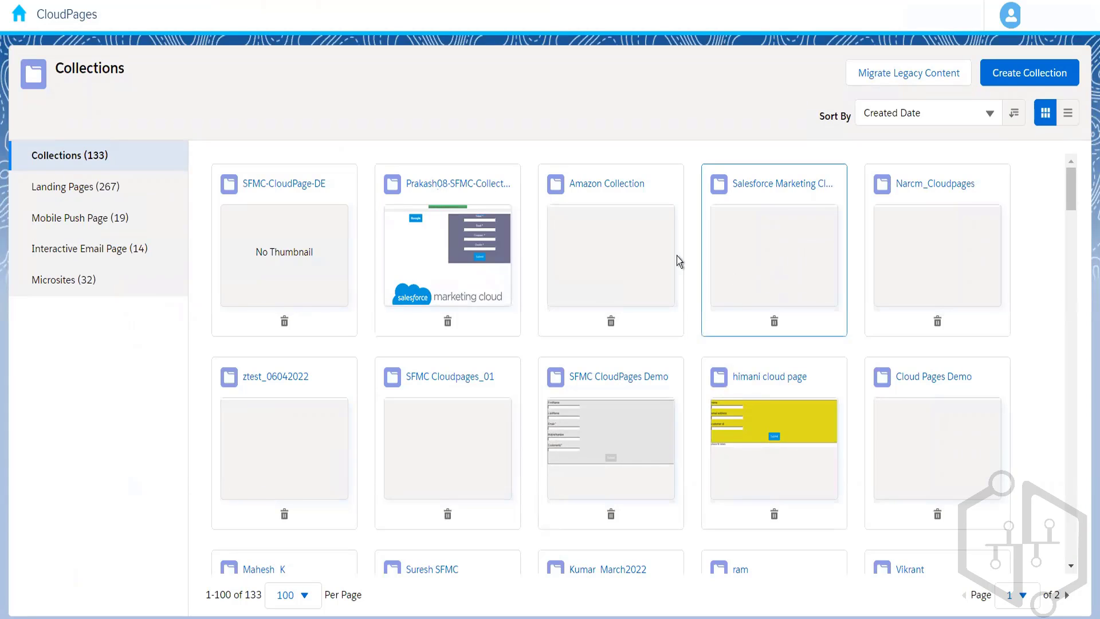
Find the SFMC CloudPages Demo collection and open its Amazon_Registration_Form landing page.
{"action": "left_click", "coordinate": [774, 255]}
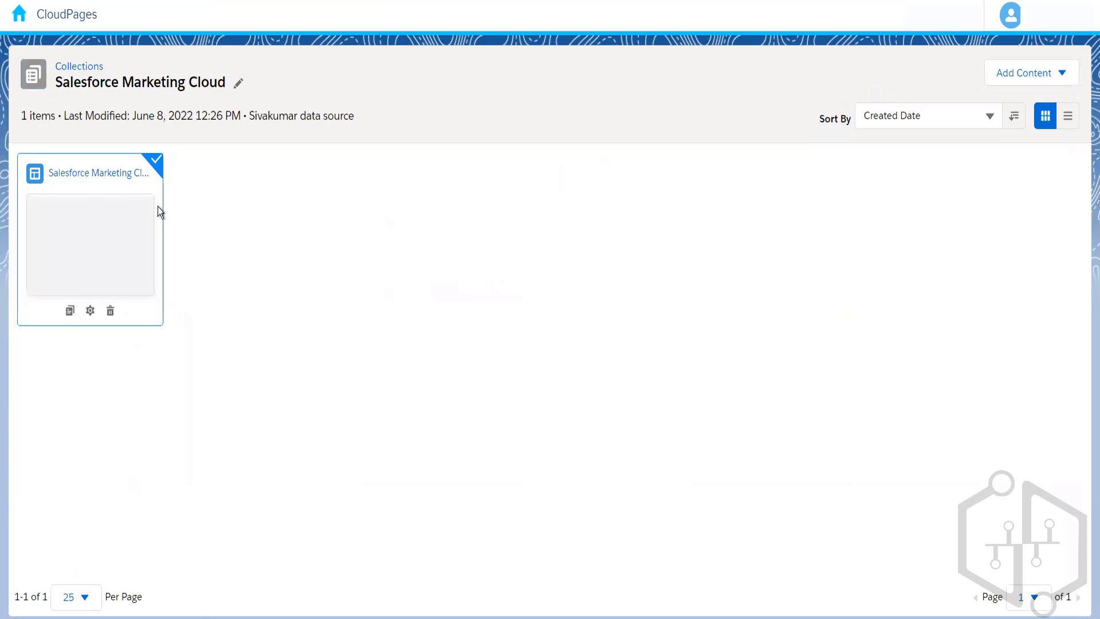
{"action": "left_click", "coordinate": [84, 68]}
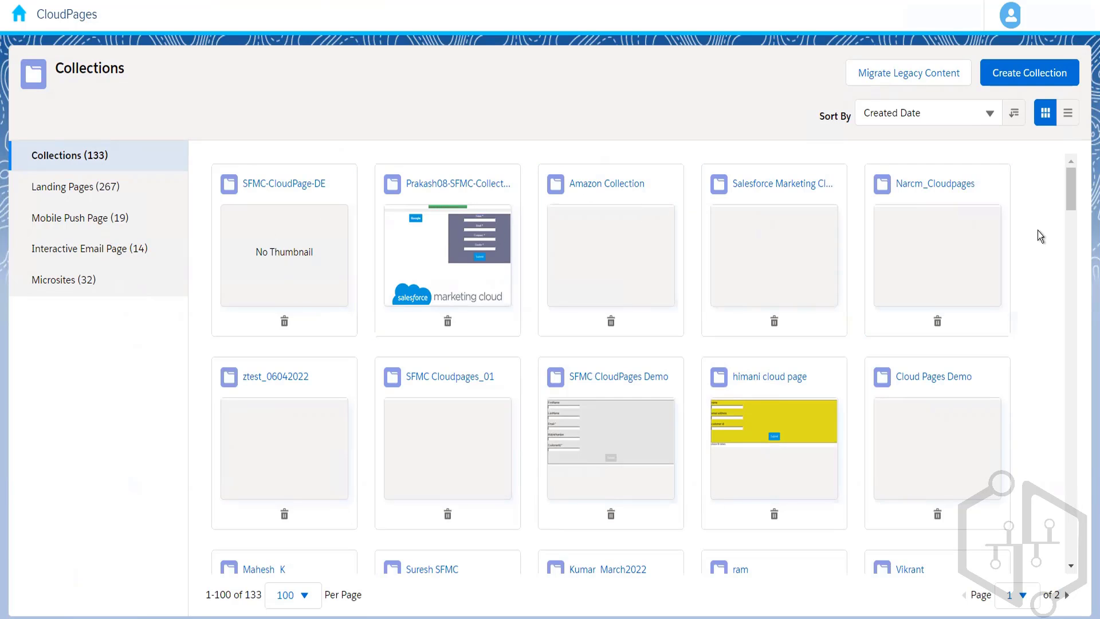
{"action": "left_click", "coordinate": [600, 411]}
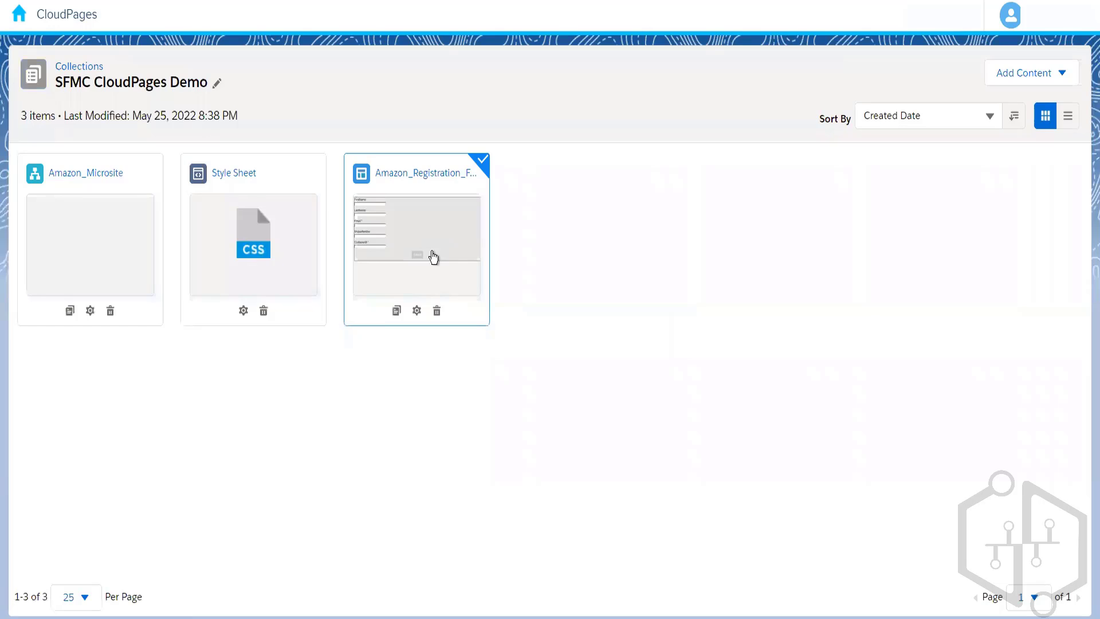
{"action": "left_click", "coordinate": [433, 258]}
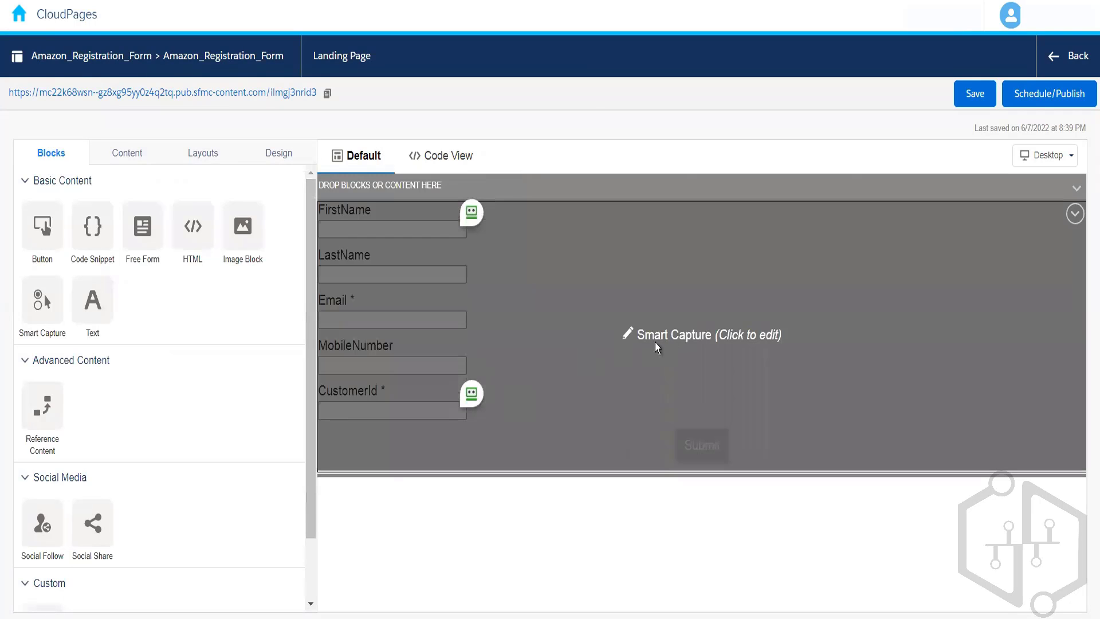
Open the landing page's Smart Capture block and examine its Journey Builder setting, form name, data extension and visible attributes.
{"action": "left_click", "coordinate": [679, 341]}
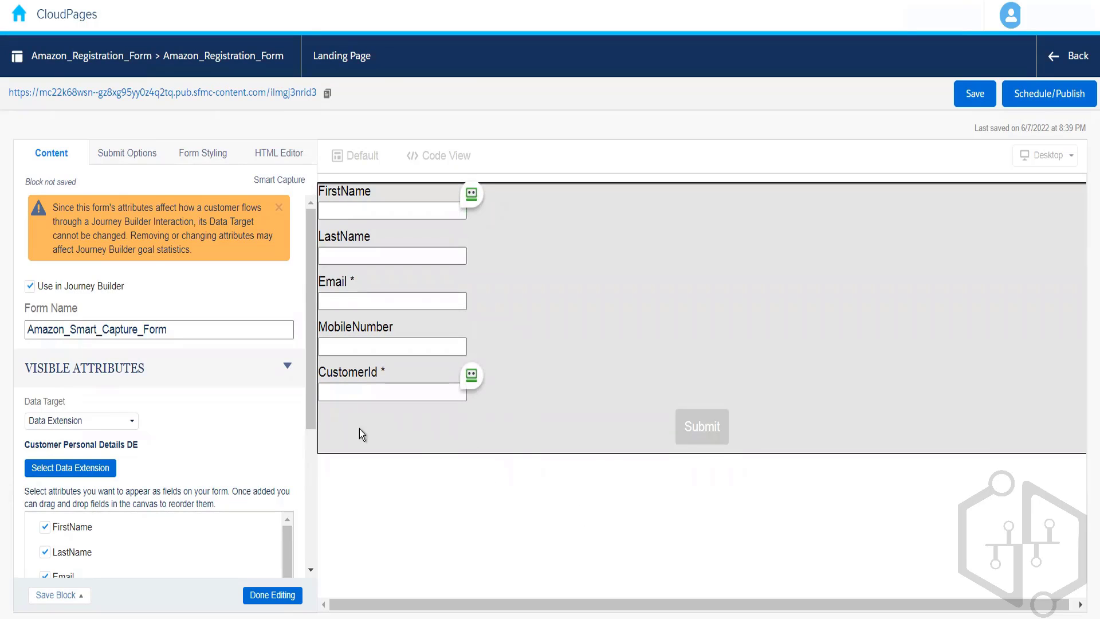
{"action": "scroll", "coordinate": [311, 401], "scroll_direction": "down", "scroll_amount": 3}
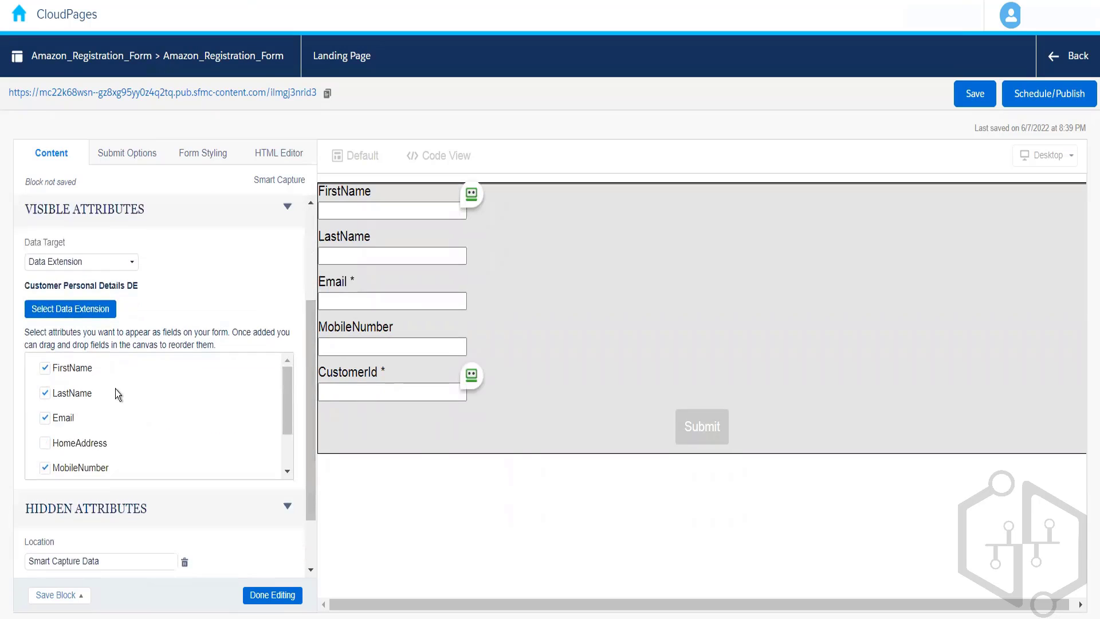
{"action": "scroll", "coordinate": [311, 344], "scroll_direction": "up", "scroll_amount": 2}
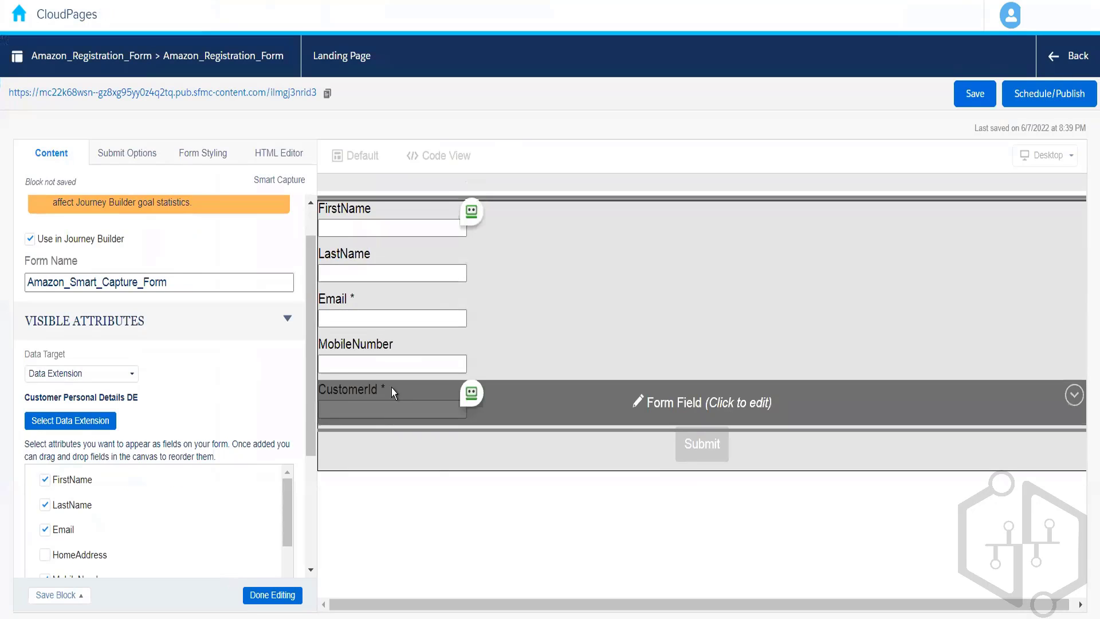
{"action": "left_click_drag", "start_coordinate": [284, 490], "coordinate": [280, 545]}
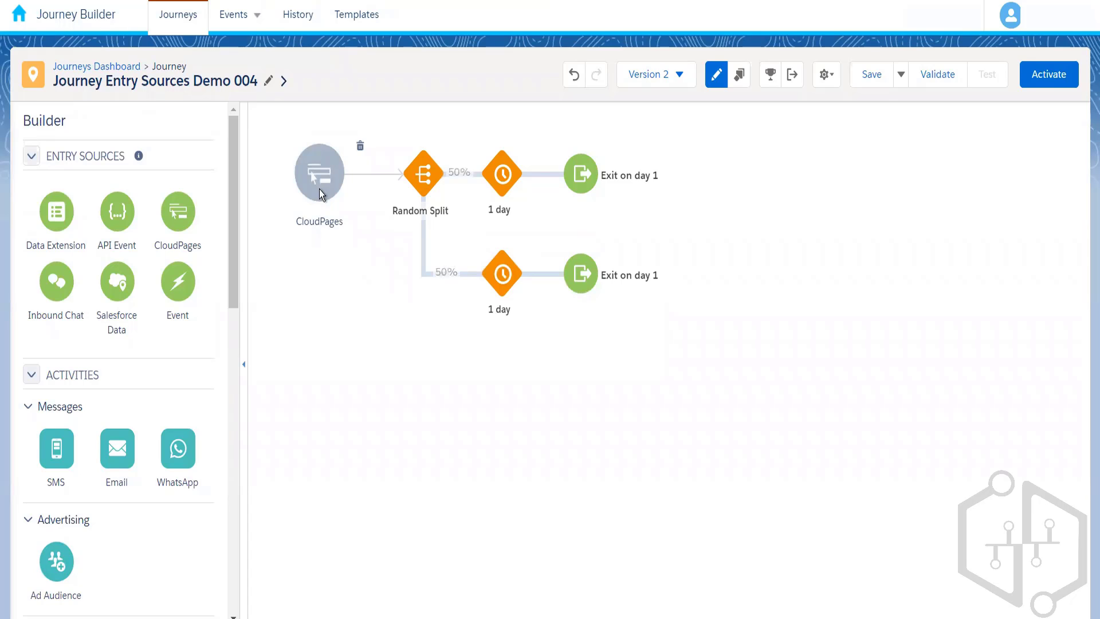
Open the CloudPages entry source in Journey Builder and search its Smart Capture form list for "amazon".
{"action": "left_click", "coordinate": [319, 189]}
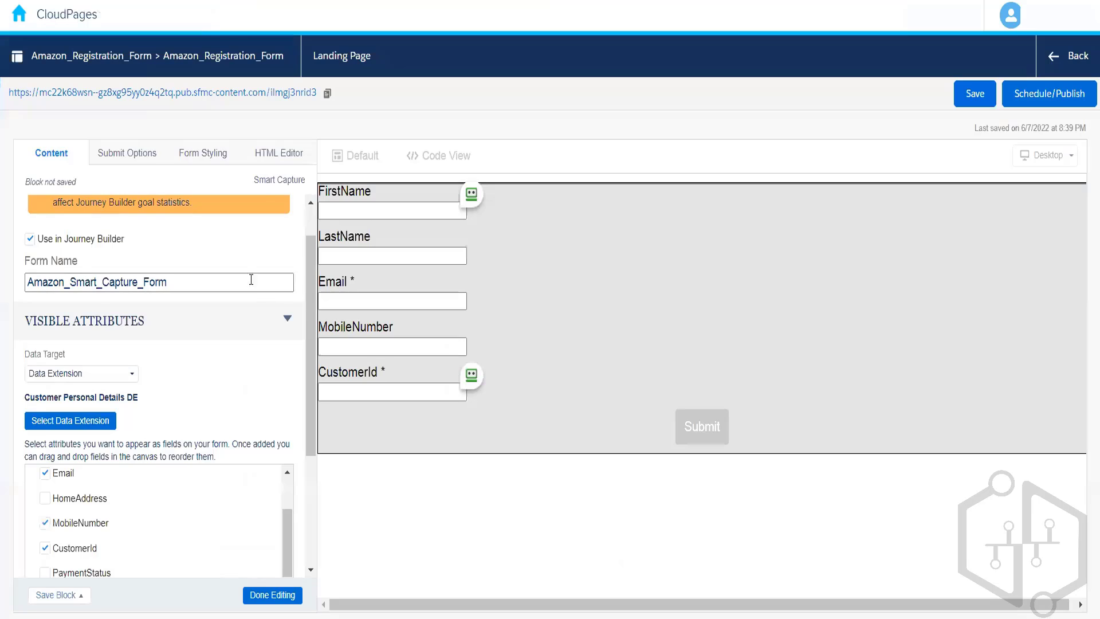
{"action": "left_click_drag", "start_coordinate": [288, 535], "coordinate": [294, 255]}
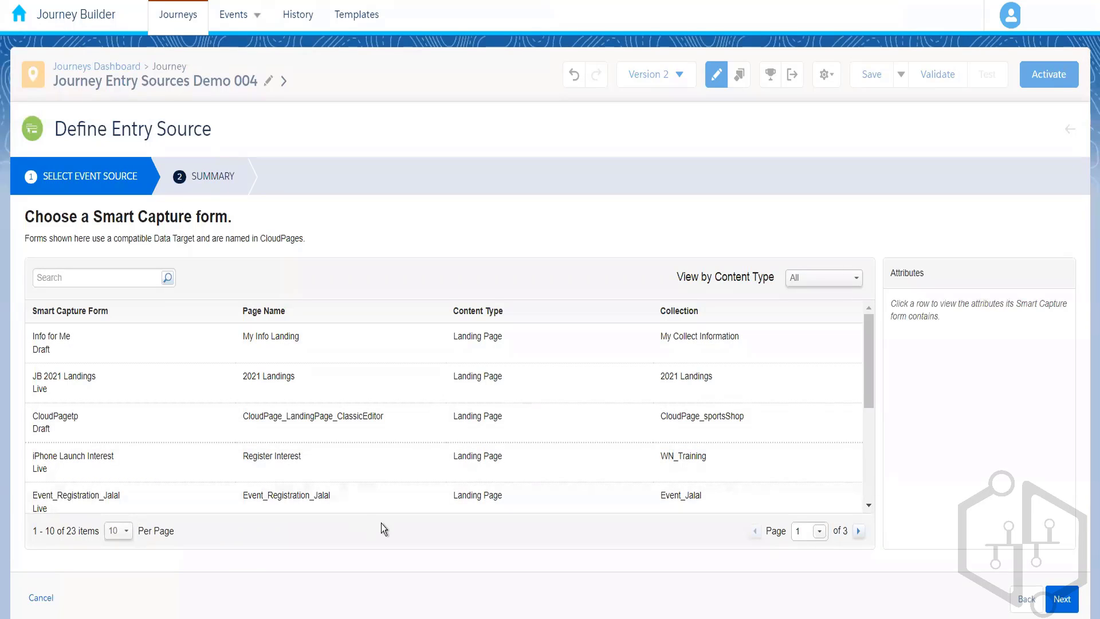
{"action": "key", "text": "ctrl+f"}
{"action": "type", "text": "amazon"}
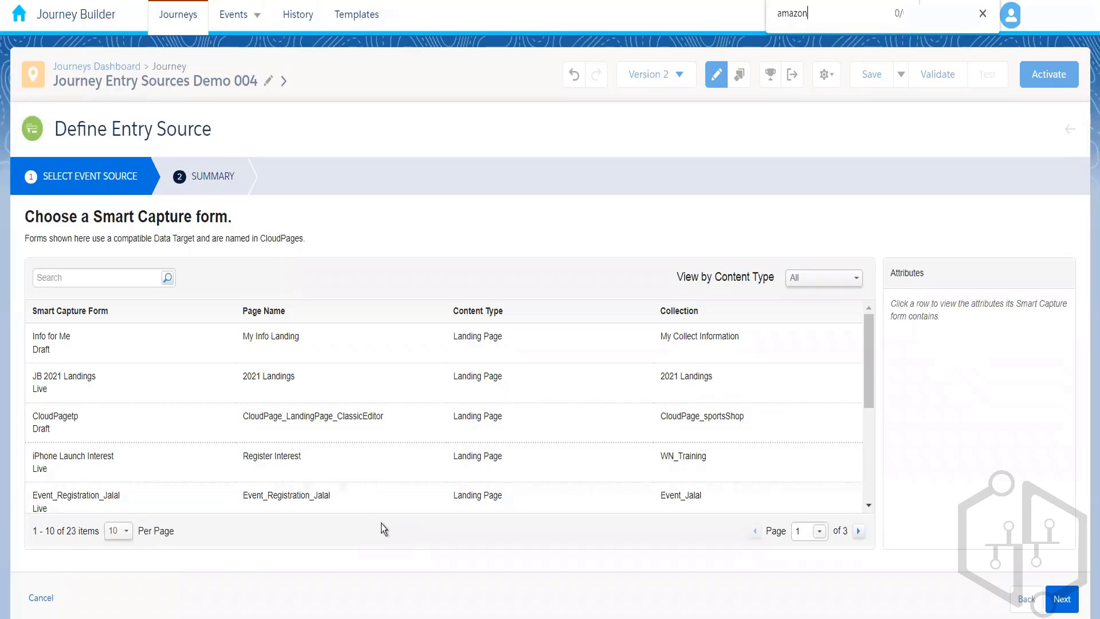
Show 50 Smart Capture forms per page and look through the whole list for "amazon" again.
{"action": "left_click", "coordinate": [115, 533]}
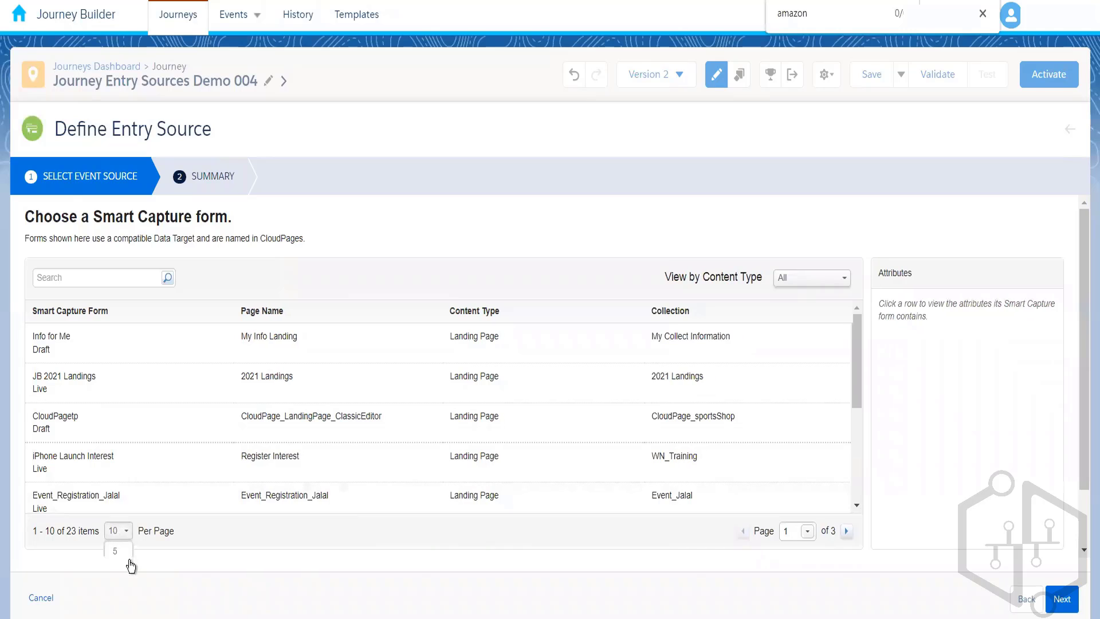
{"action": "left_click_drag", "start_coordinate": [1086, 463], "coordinate": [1087, 526]}
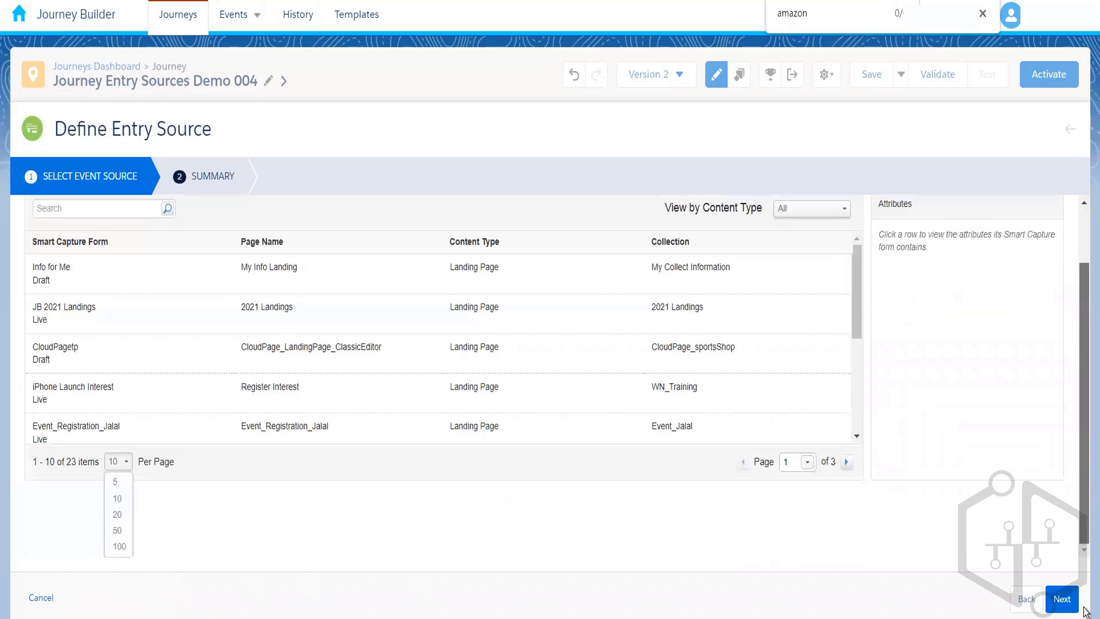
{"action": "left_click", "coordinate": [124, 532]}
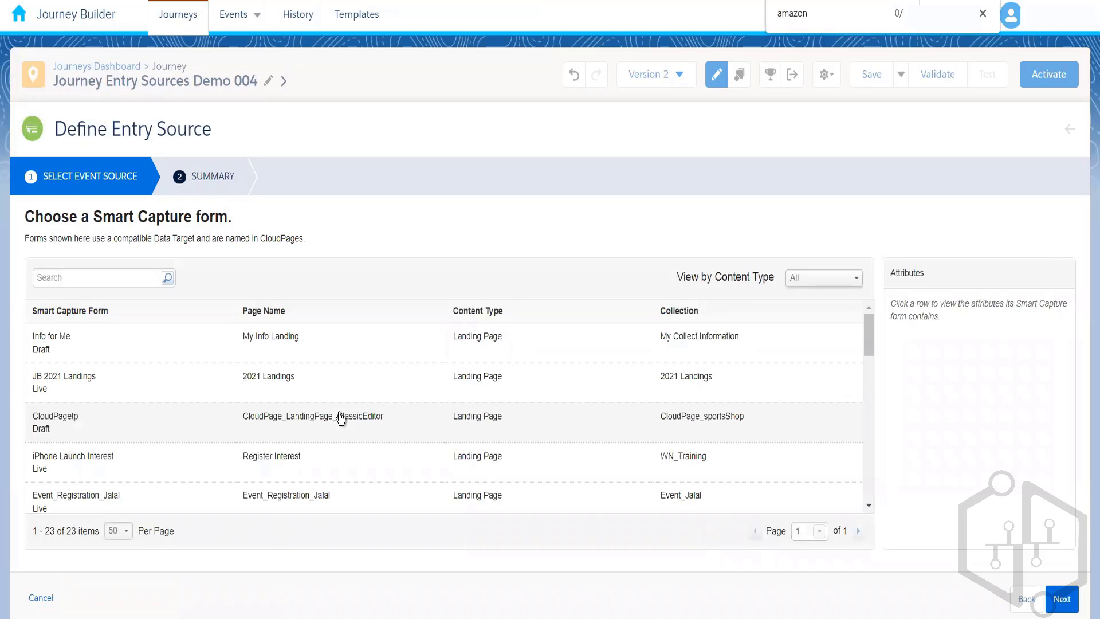
{"action": "key", "text": "ctrl+f"}
{"action": "type", "text": "ama"}
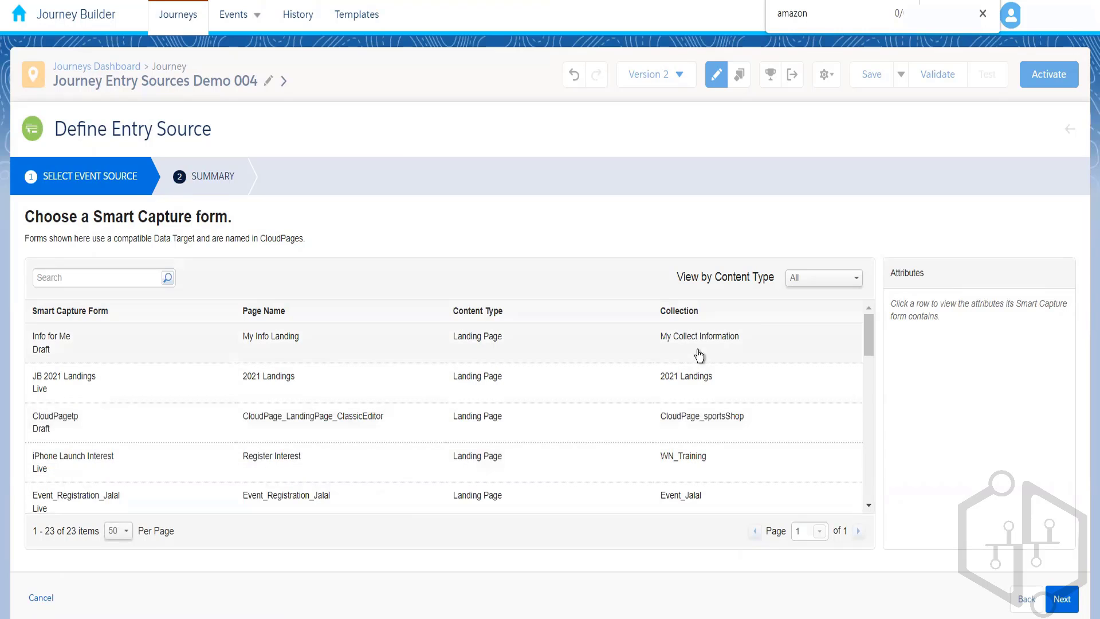
{"action": "left_click_drag", "start_coordinate": [868, 330], "coordinate": [868, 491]}
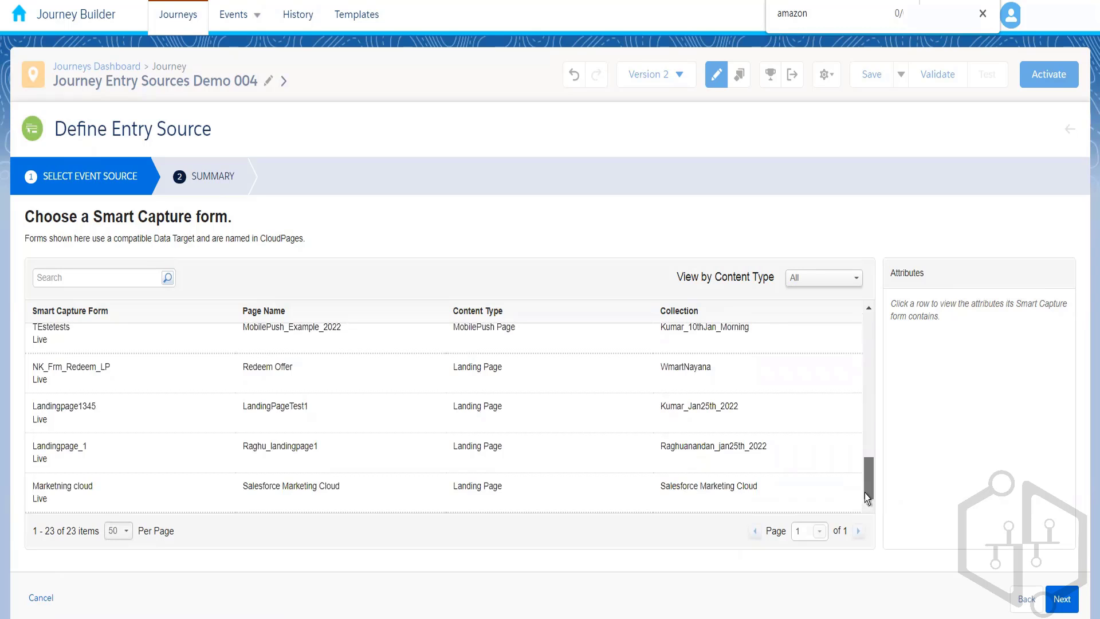
{"action": "mouse_move", "coordinate": [864, 493]}
{"action": "left_mouse_down"}
{"action": "mouse_move", "coordinate": [855, 289]}
{"action": "mouse_move", "coordinate": [871, 513]}
{"action": "left_mouse_up"}
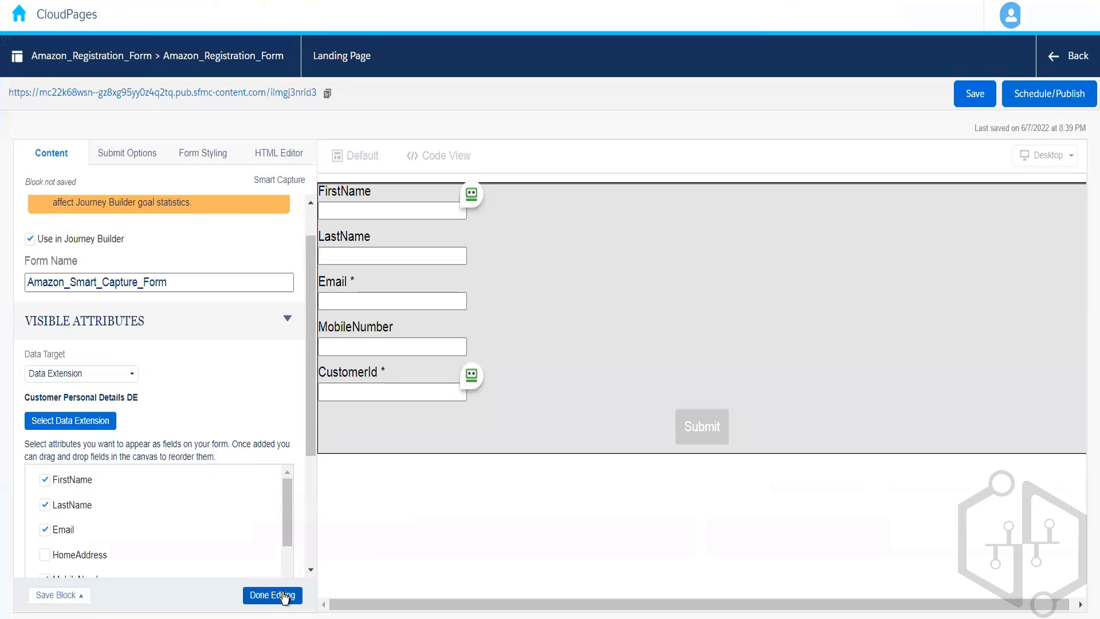
Finish editing the Smart Capture block and return to its CloudPages collection, then search Journey Builder's form list for "sfmc".
{"action": "left_click", "coordinate": [285, 598]}
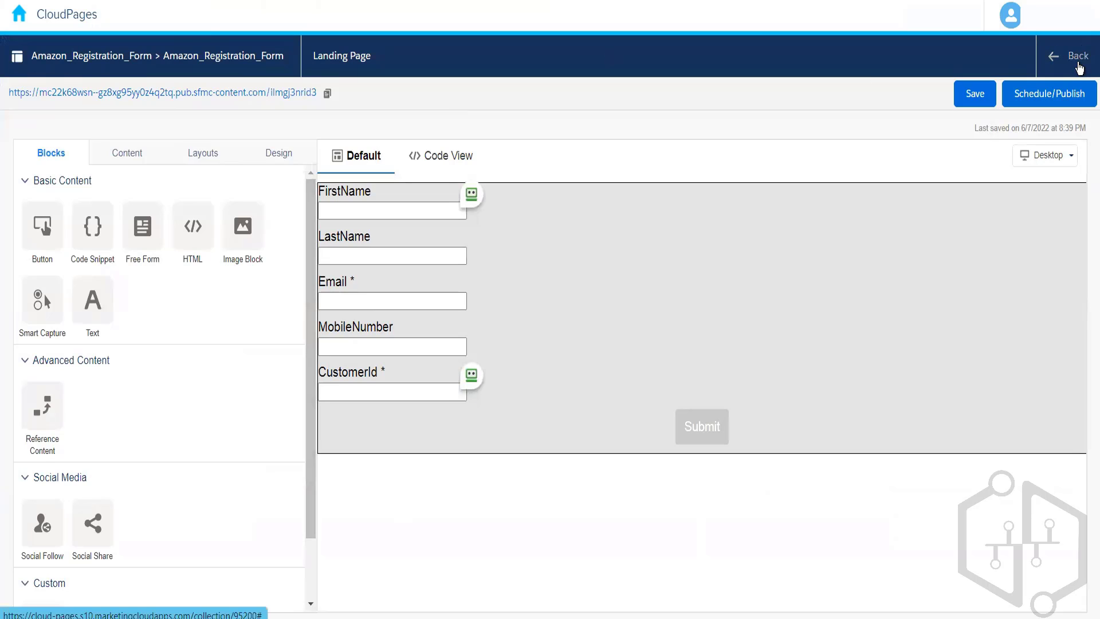
{"action": "left_click", "coordinate": [1080, 68]}
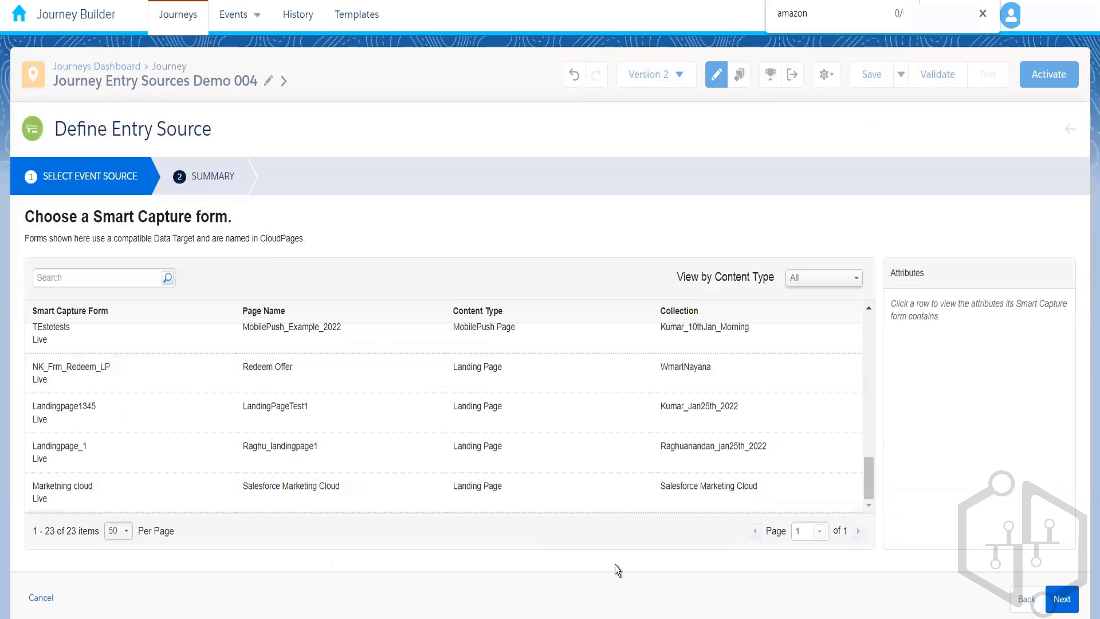
{"action": "key", "text": "ctrl+f"}
{"action": "type", "text": "sfmc"}
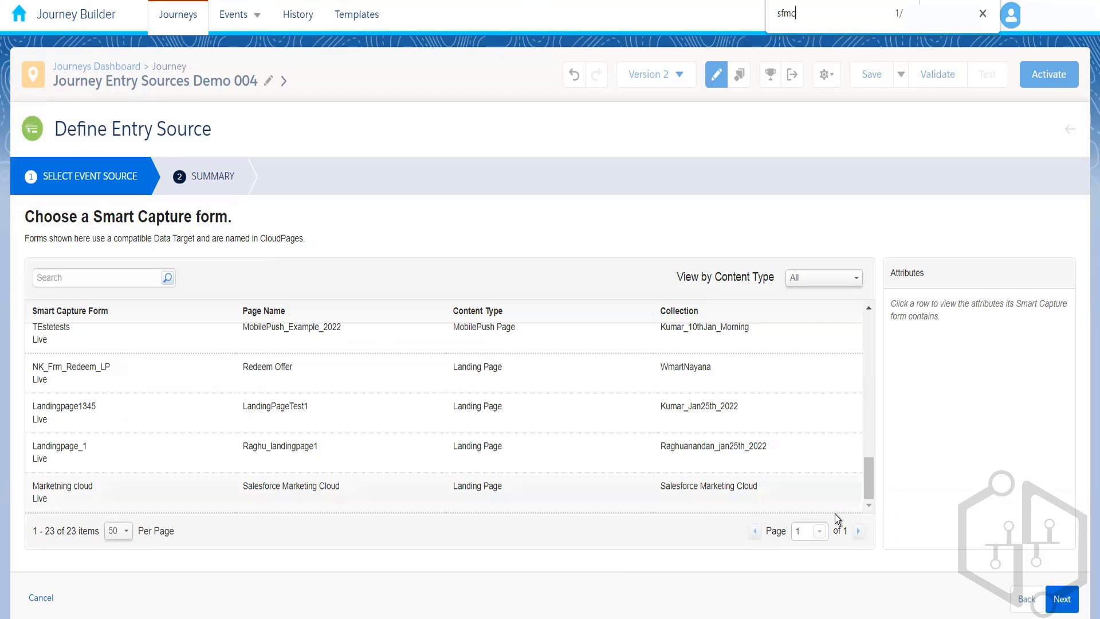
{"action": "left_click_drag", "start_coordinate": [871, 474], "coordinate": [872, 307]}
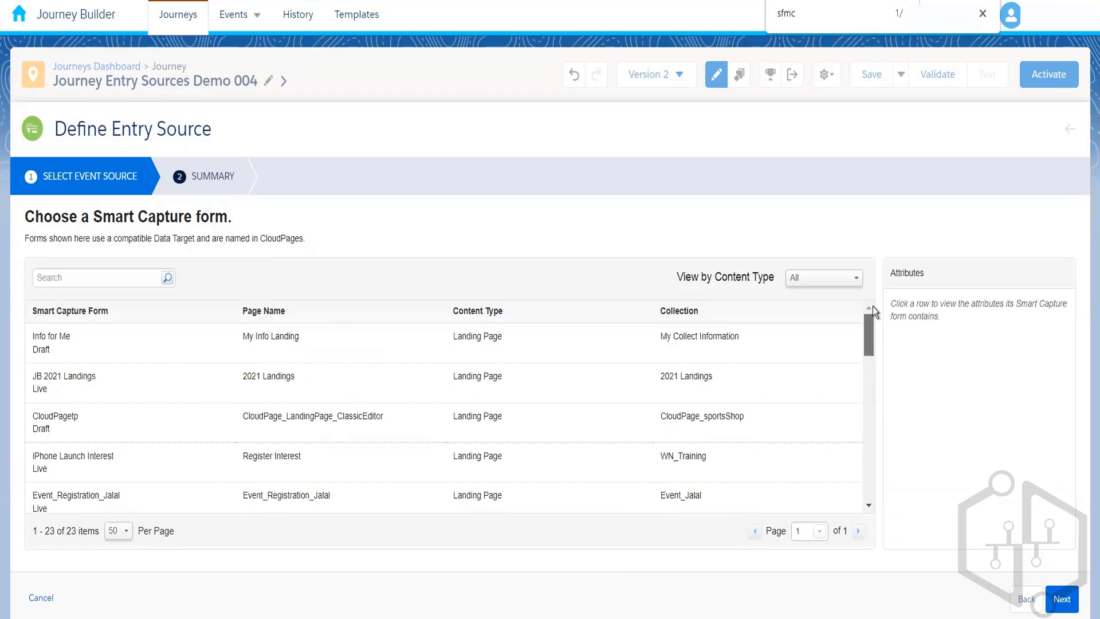
{"action": "left_click_drag", "start_coordinate": [864, 352], "coordinate": [868, 490]}
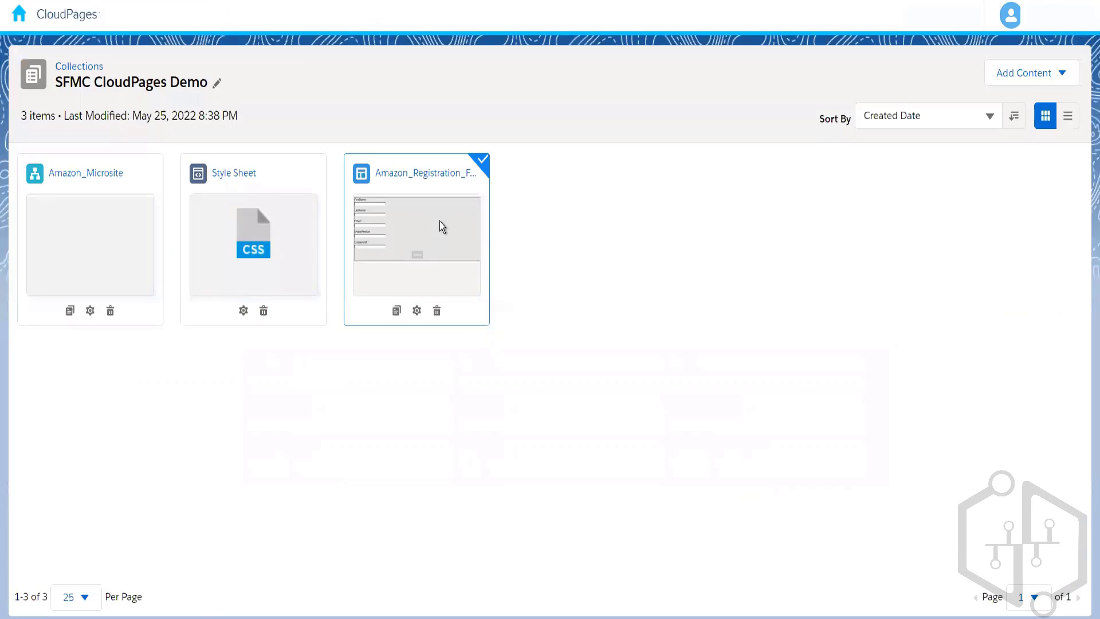
Review the Smart Capture block of the Amazon_Registration_Form landing page in CloudPages and publish the page immediately.
{"action": "left_click", "coordinate": [440, 222]}
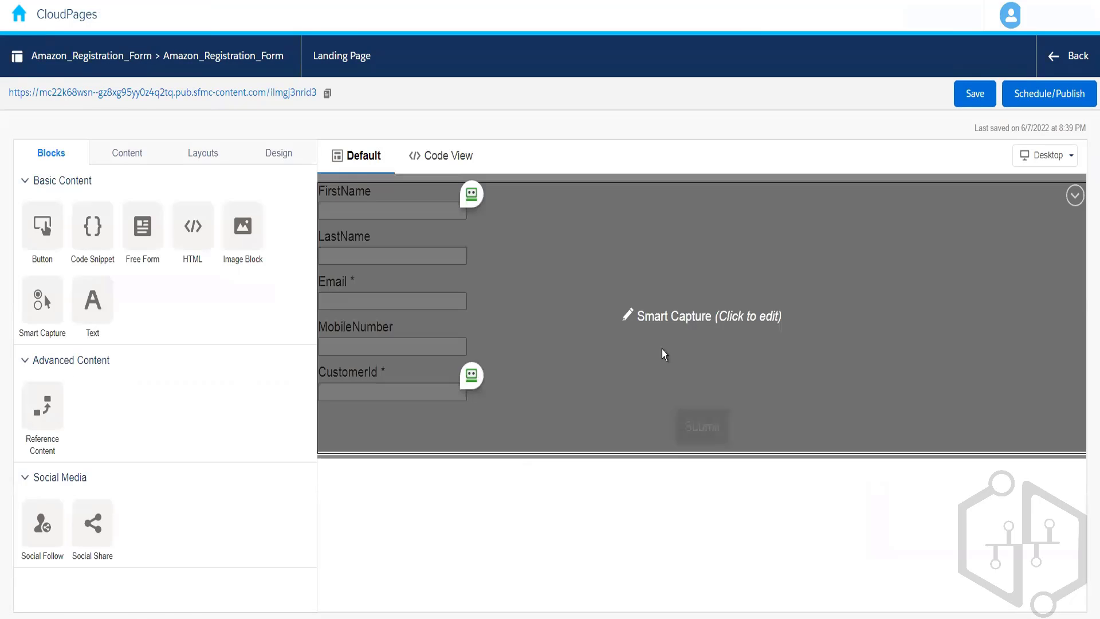
{"action": "left_click", "coordinate": [662, 349]}
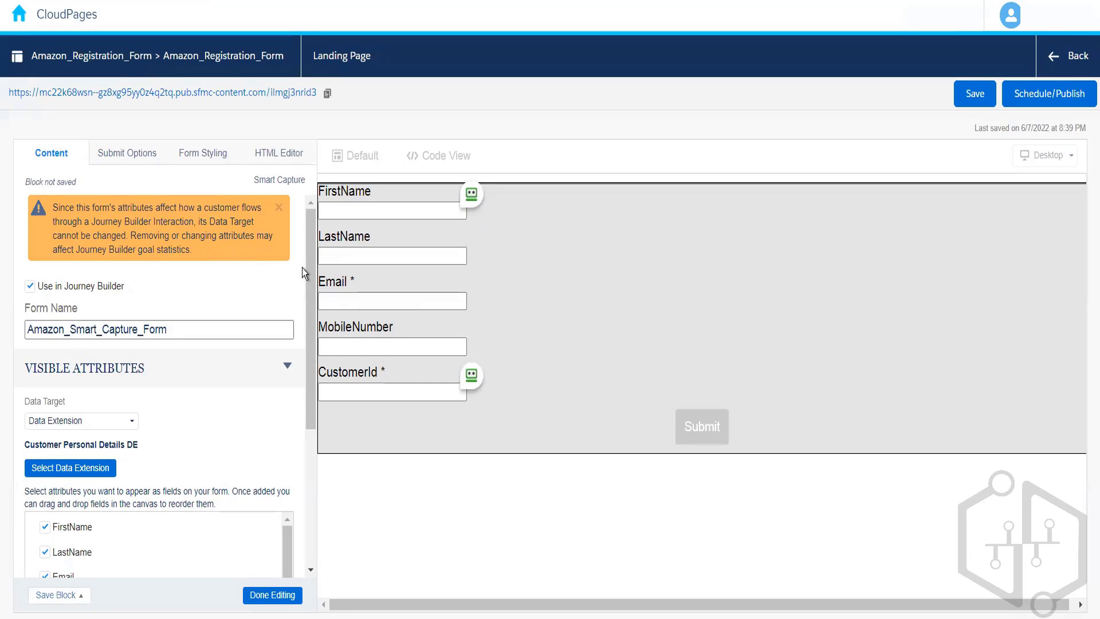
{"action": "left_click_drag", "start_coordinate": [308, 308], "coordinate": [307, 472]}
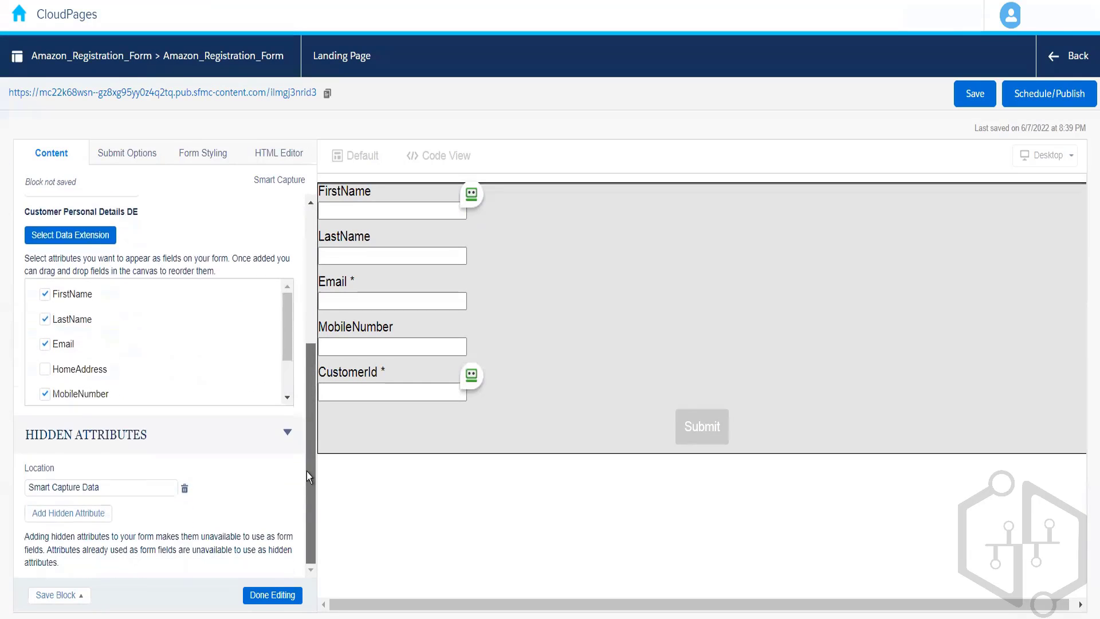
{"action": "left_click", "coordinate": [1044, 102]}
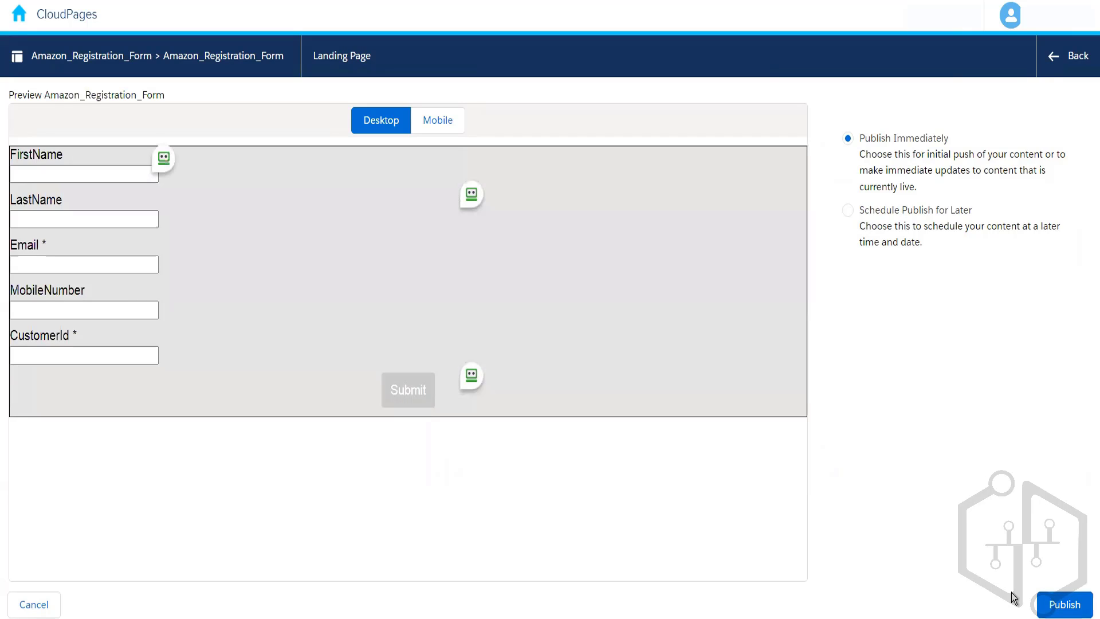
{"action": "left_click", "coordinate": [1065, 611]}
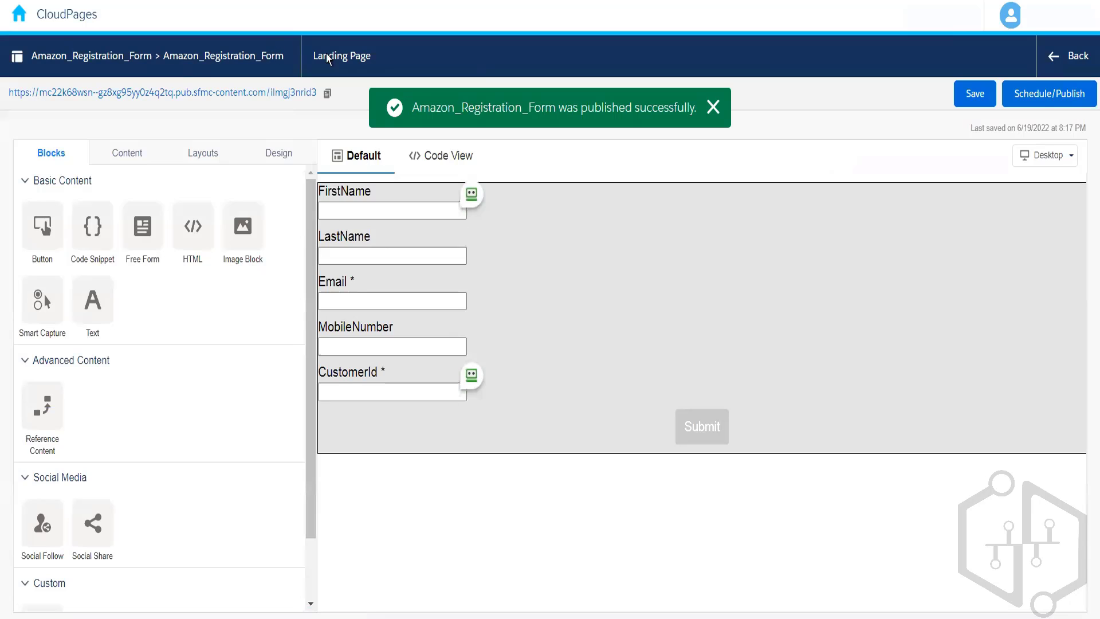
Check the Smart Capture form list in Journey Builder again and close the entry source, discarding its changes.
{"action": "left_click_drag", "start_coordinate": [313, 229], "coordinate": [315, 27]}
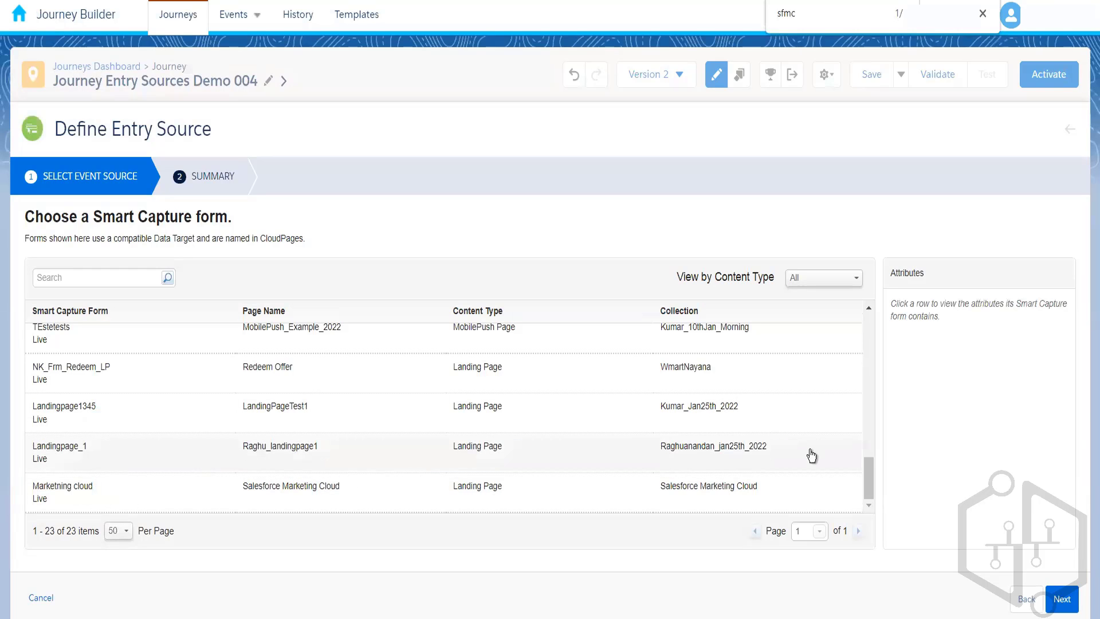
{"action": "left_click_drag", "start_coordinate": [868, 480], "coordinate": [852, 579]}
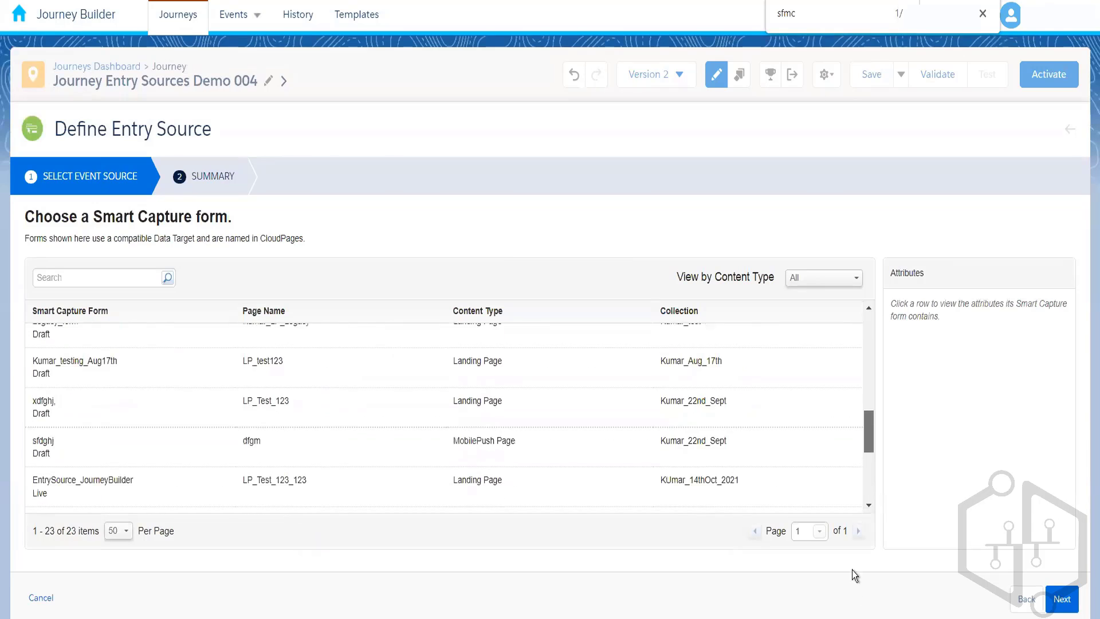
{"action": "left_click", "coordinate": [40, 600]}
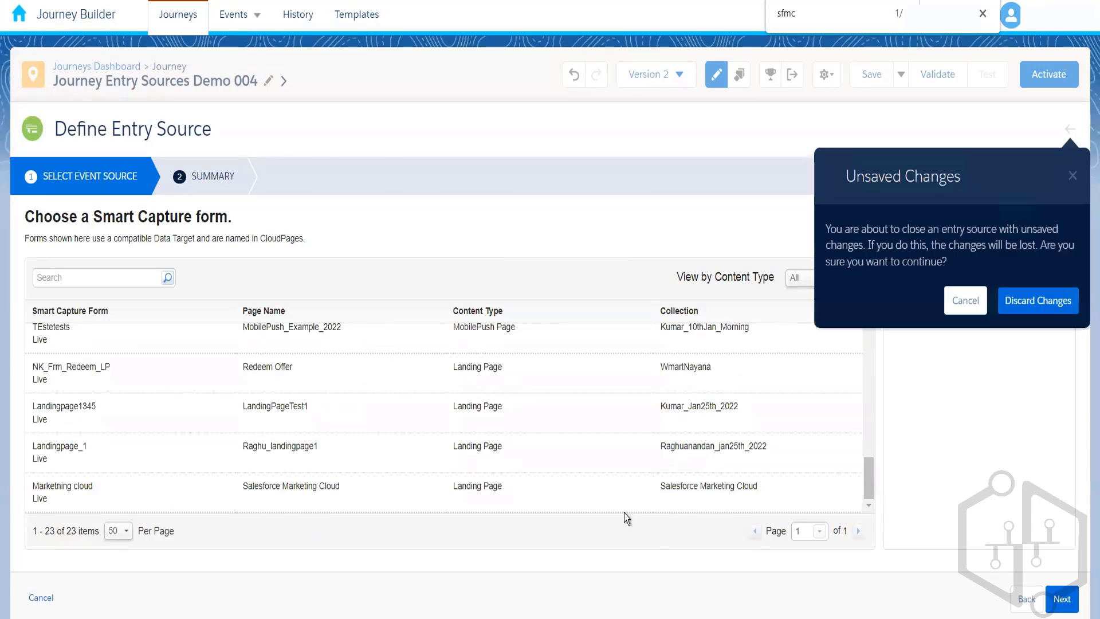
{"action": "left_click", "coordinate": [1024, 307]}
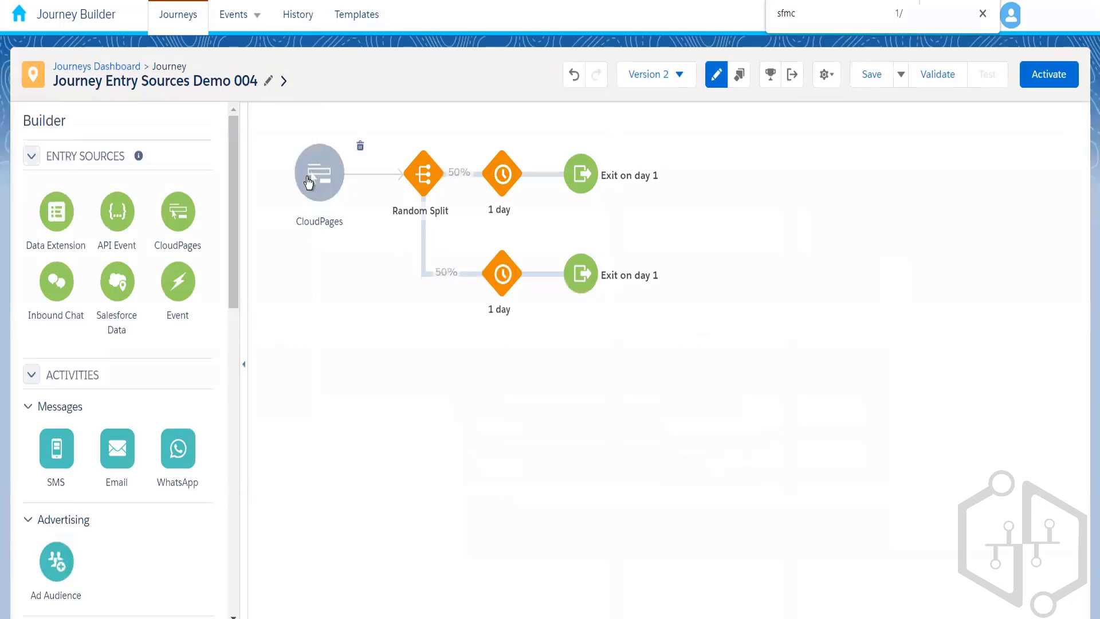
Return to the journeys dashboard and open Version 2 of the "New Journey - June 20 2022 7.47 PM" journey.
{"action": "left_click", "coordinate": [177, 29]}
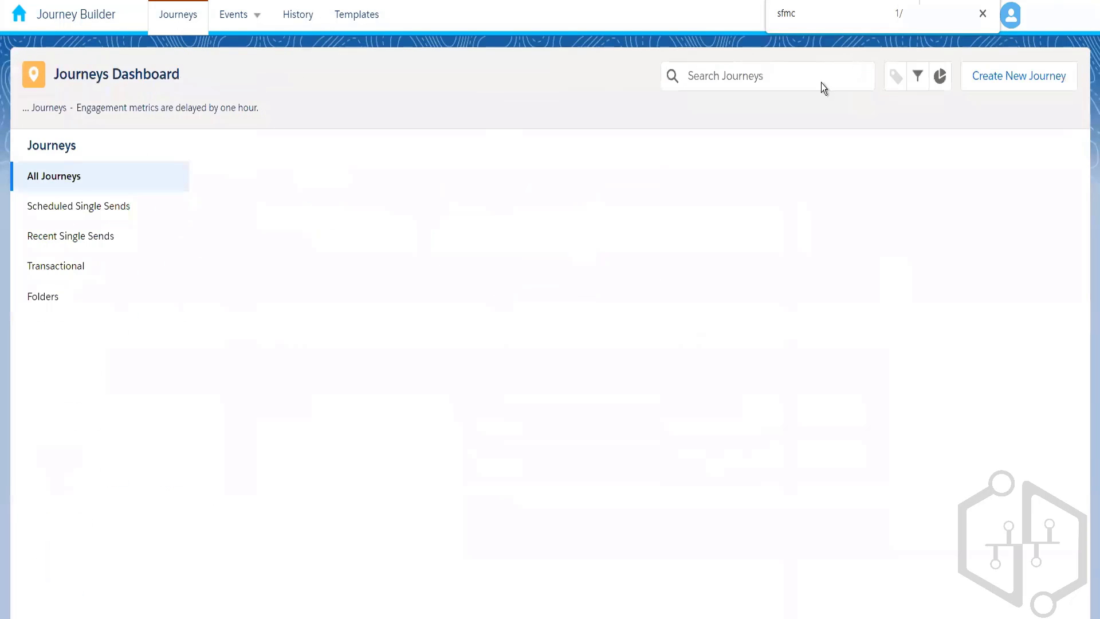
{"action": "left_click", "coordinate": [982, 16]}
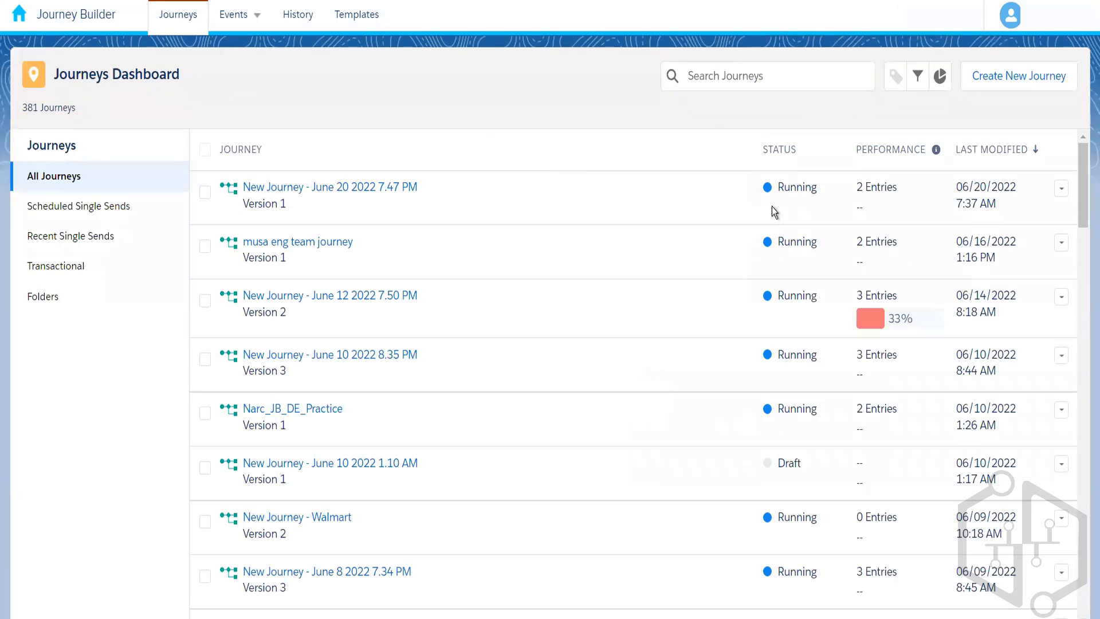
{"action": "left_click", "coordinate": [361, 194]}
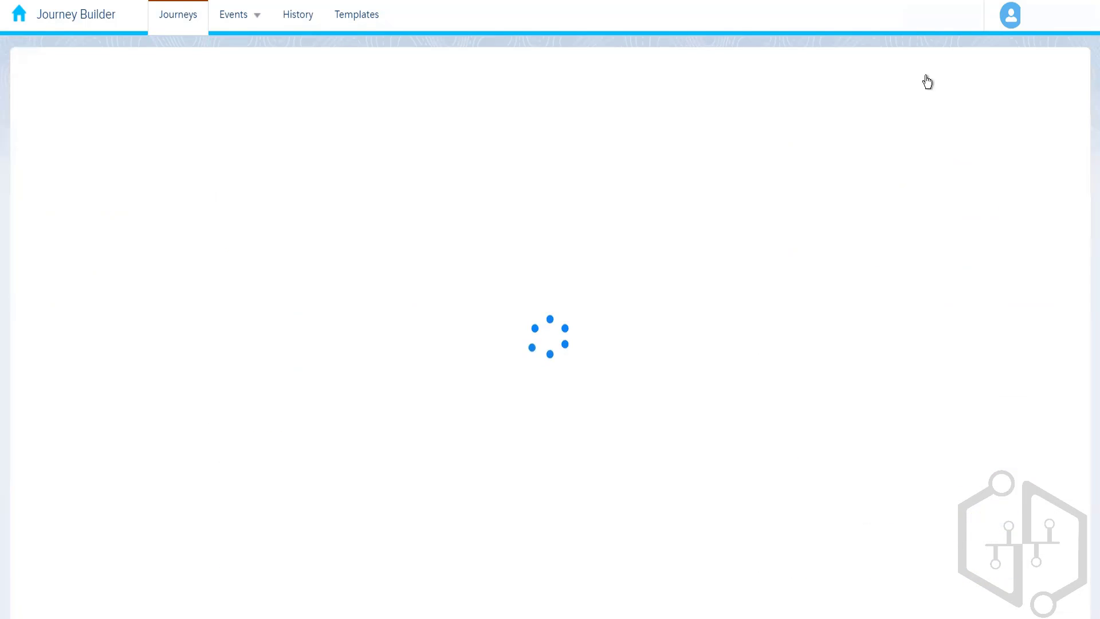
{"action": "left_click", "coordinate": [816, 80]}
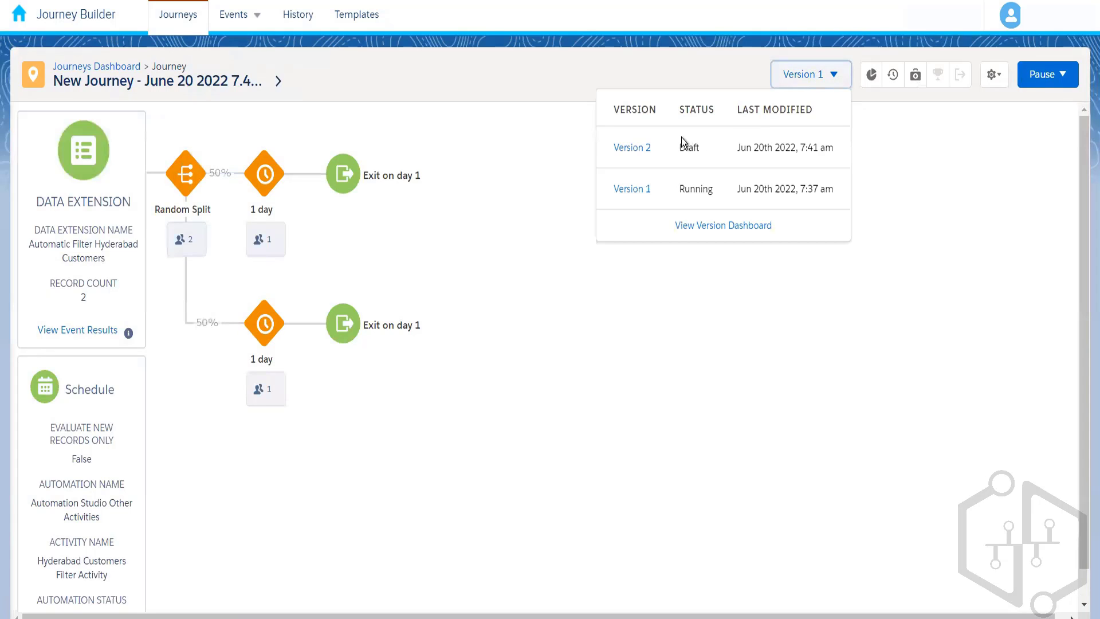
{"action": "left_click", "coordinate": [640, 151]}
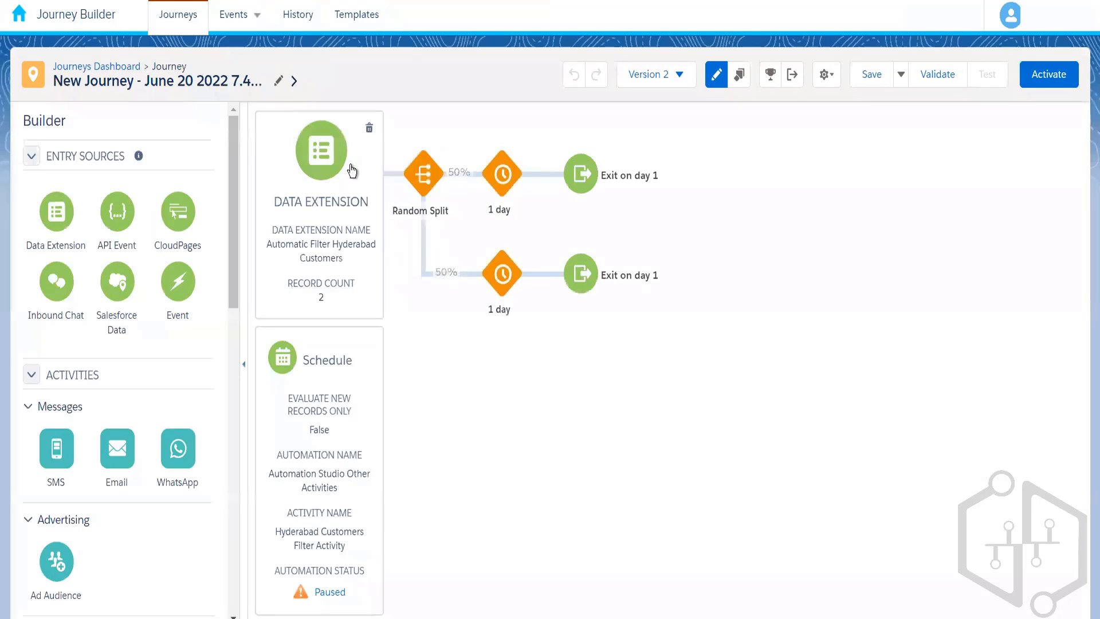
Replace the data extension entry source before the Random Split with a CloudPages entry source and open its configuration.
{"action": "left_click", "coordinate": [369, 133]}
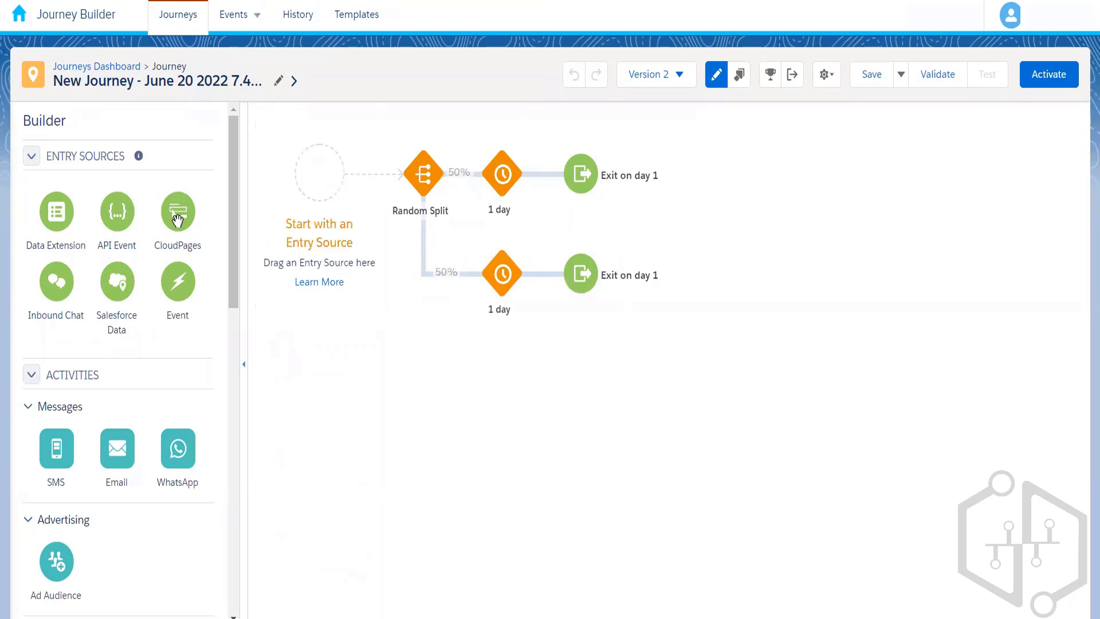
{"action": "left_click_drag", "start_coordinate": [178, 220], "coordinate": [320, 172]}
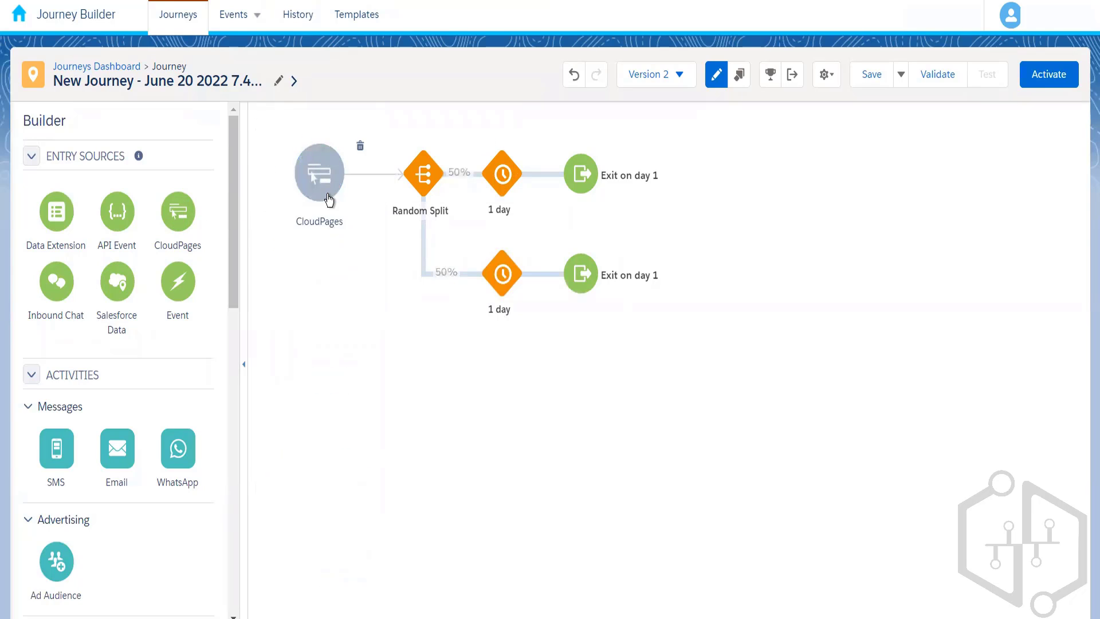
{"action": "left_click", "coordinate": [328, 195]}
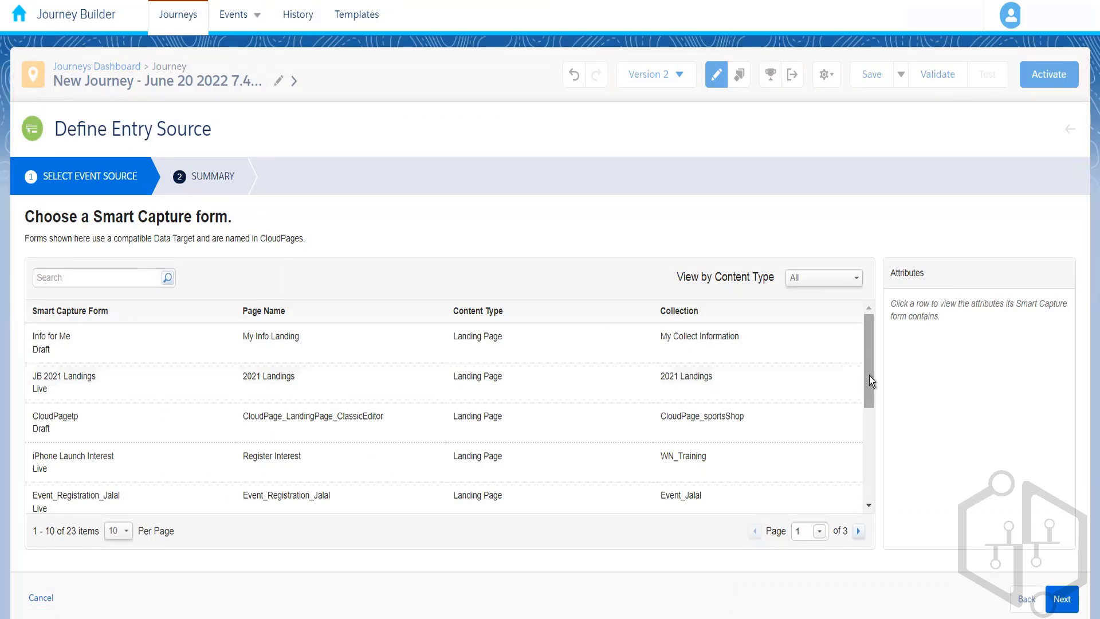
Browse the Smart Capture forms available for the CloudPages entry source, listing 50 forms per page.
{"action": "left_click_drag", "start_coordinate": [872, 400], "coordinate": [875, 530]}
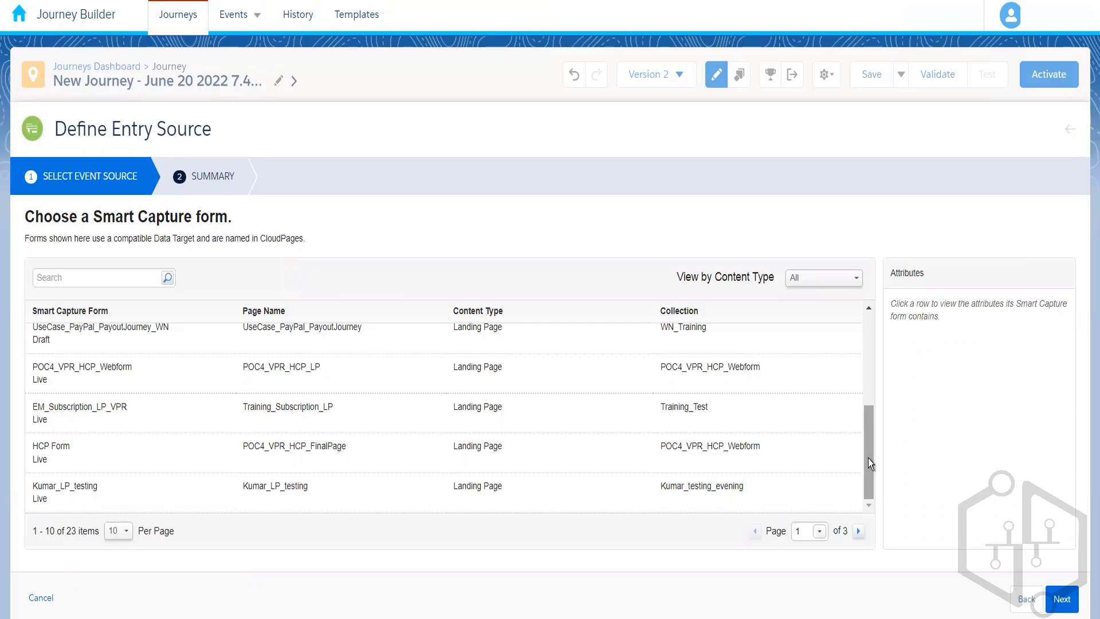
{"action": "left_click_drag", "start_coordinate": [869, 463], "coordinate": [865, 308]}
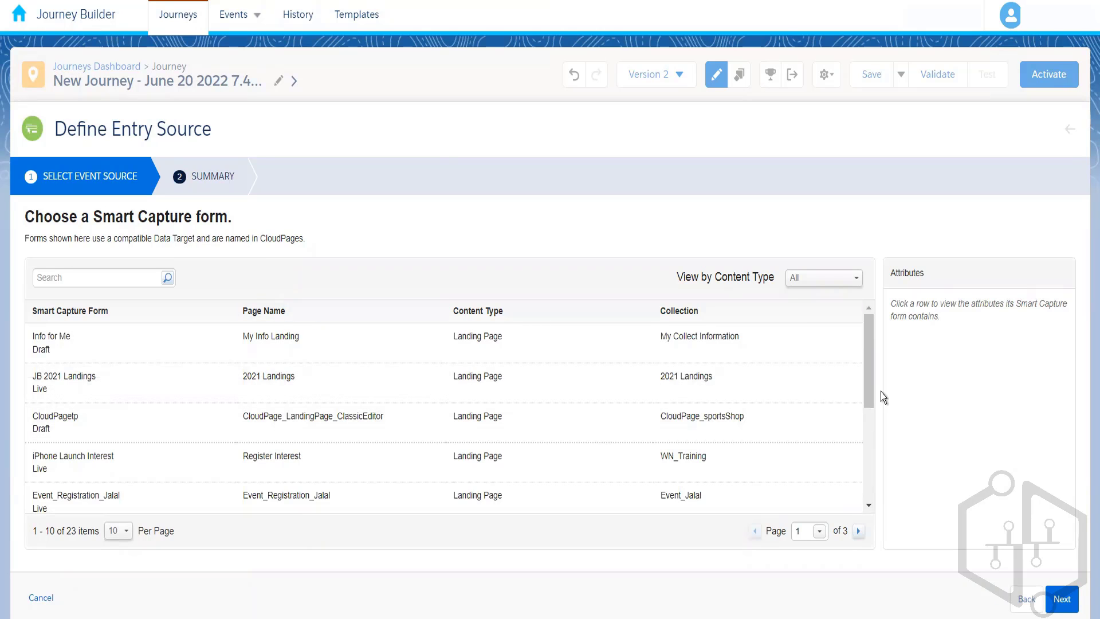
{"action": "left_click_drag", "start_coordinate": [871, 390], "coordinate": [874, 500]}
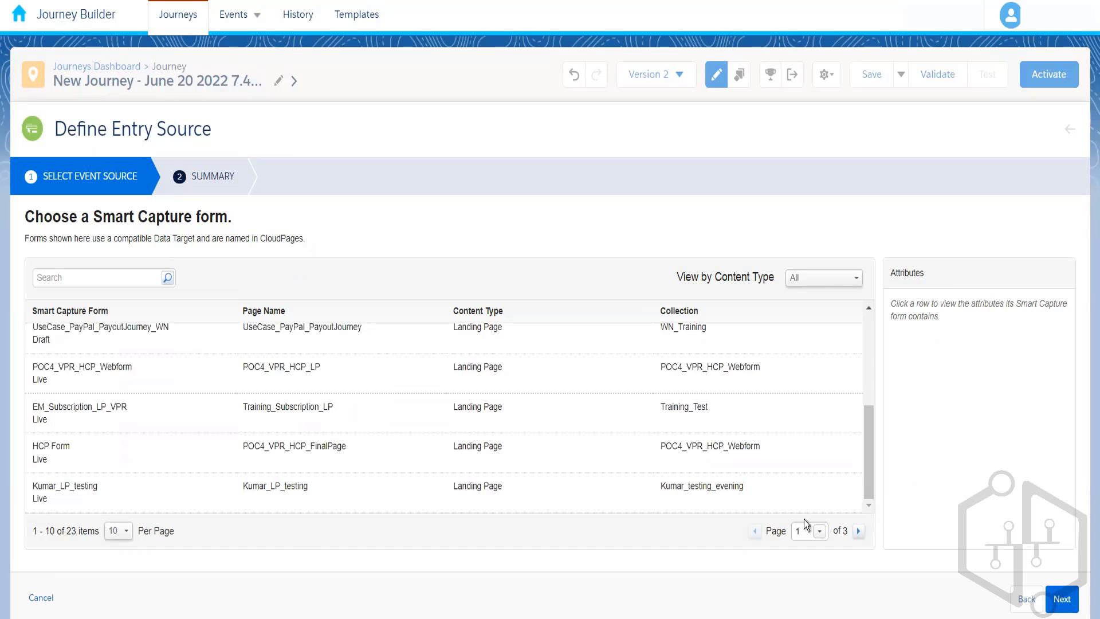
{"action": "left_click", "coordinate": [118, 530]}
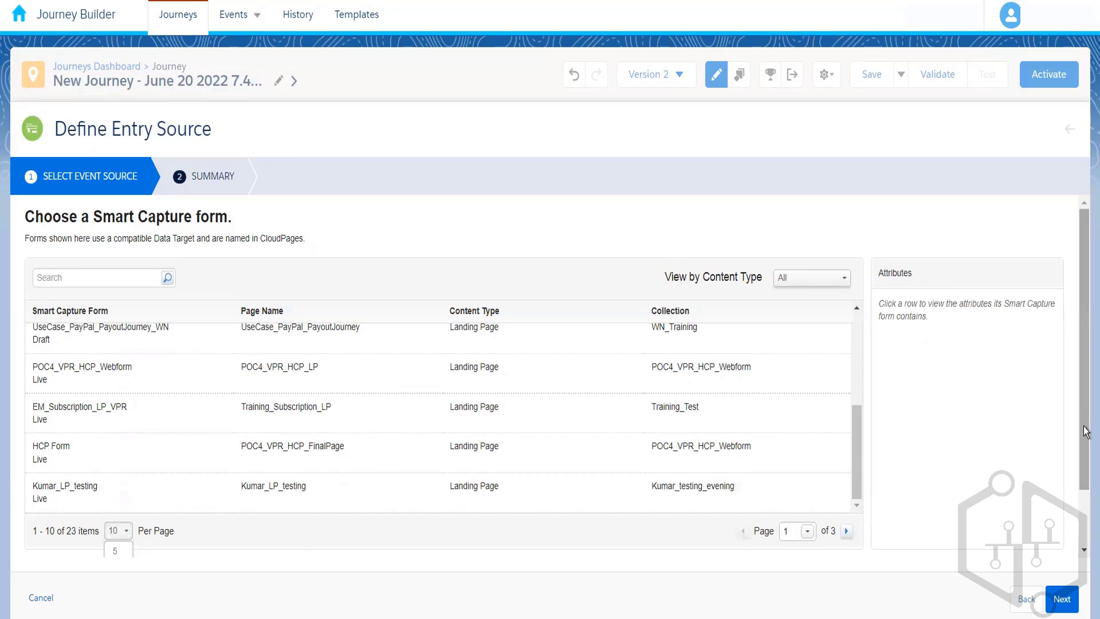
{"action": "left_click", "coordinate": [1083, 537]}
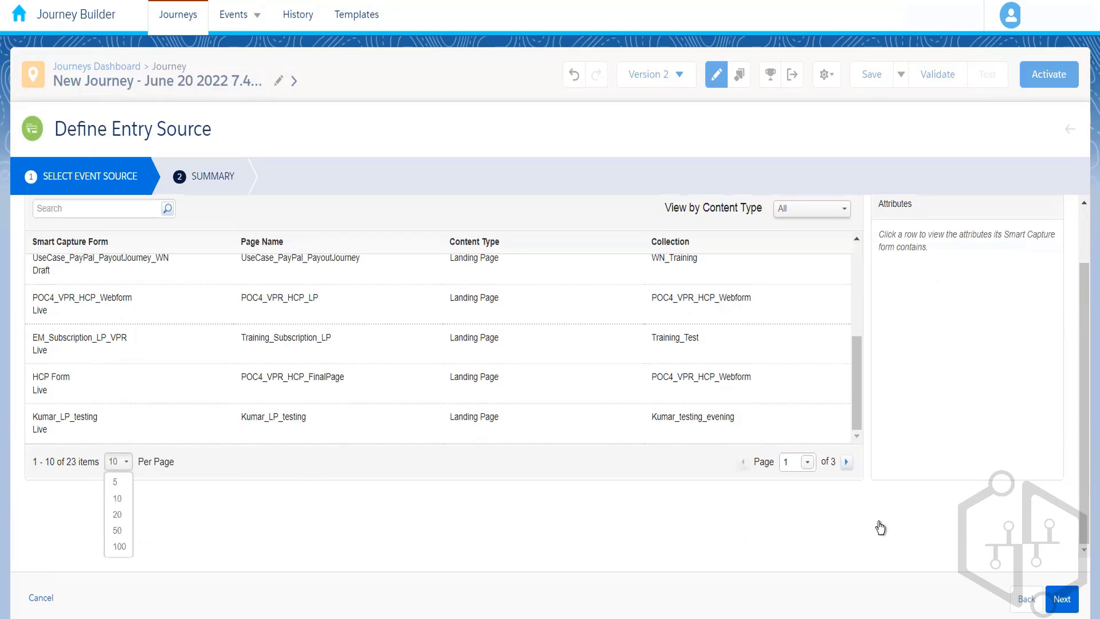
{"action": "left_click", "coordinate": [121, 531]}
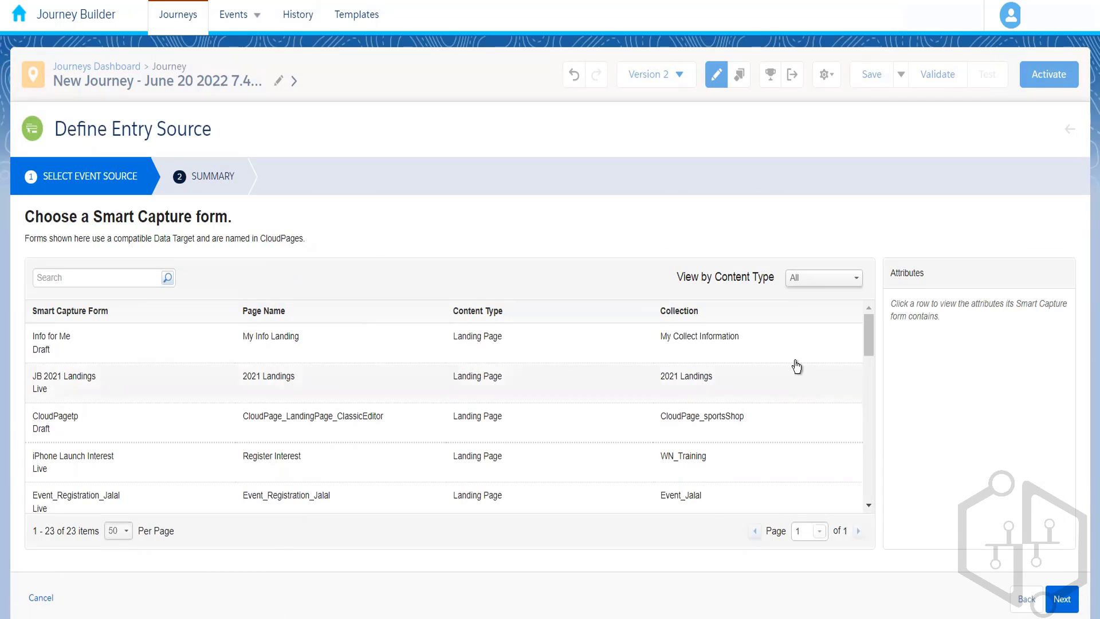
{"action": "scroll", "coordinate": [869, 337], "scroll_direction": "down", "scroll_amount": 3}
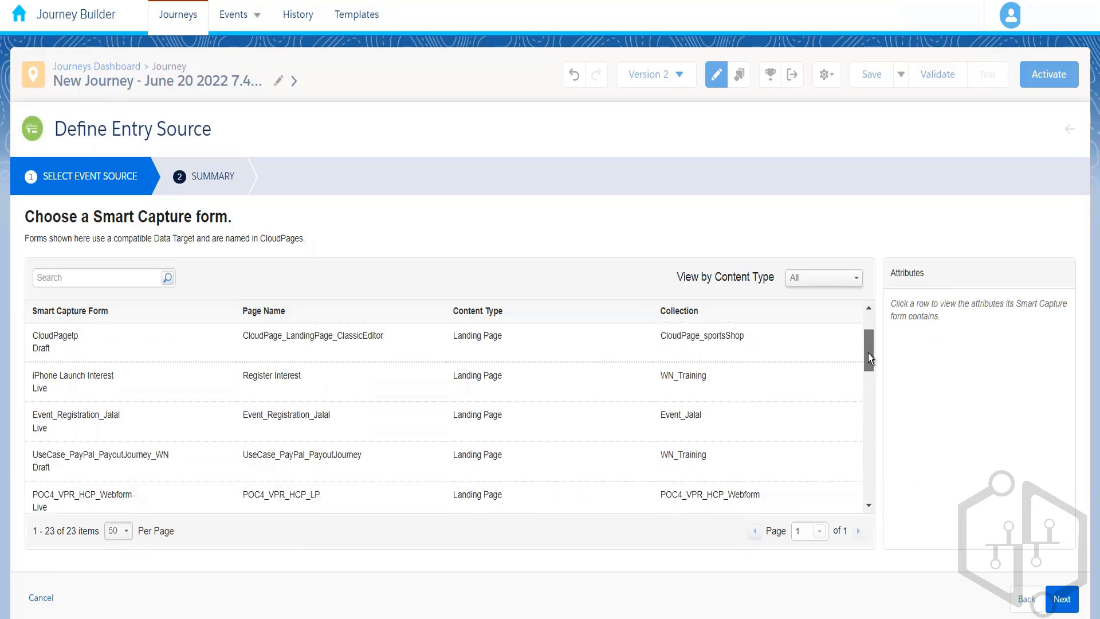
{"action": "left_click_drag", "start_coordinate": [868, 354], "coordinate": [868, 284]}
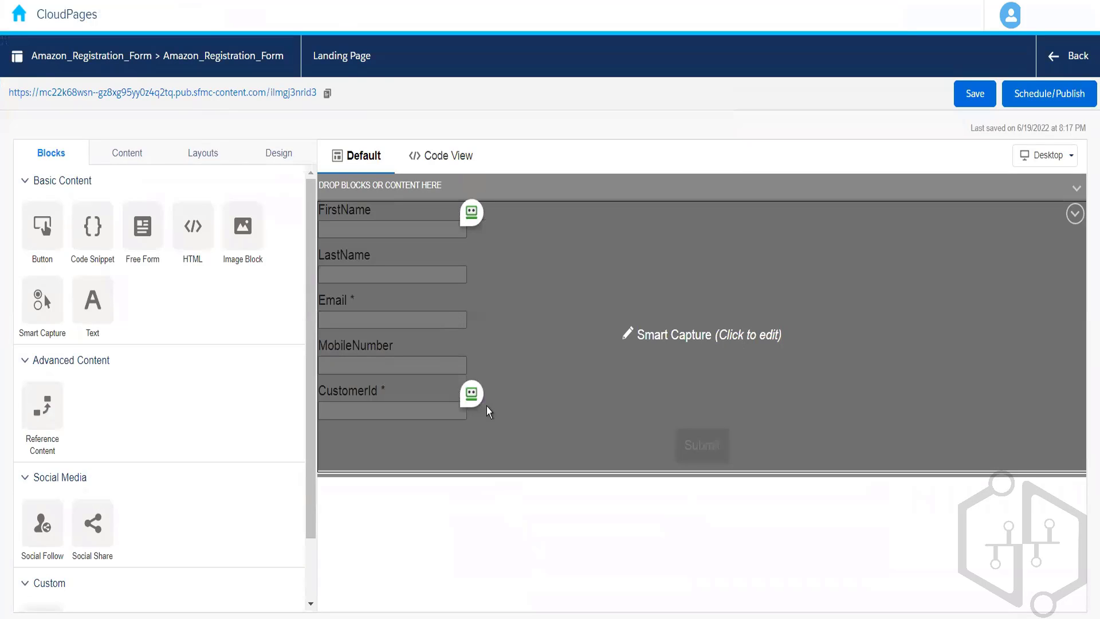
Check the Amazon_Registration_Form page in CloudPages against the Smart Capture form list, and close the entry source, discarding its changes.
{"action": "scroll", "coordinate": [302, 479], "scroll_direction": "down", "scroll_amount": 4}
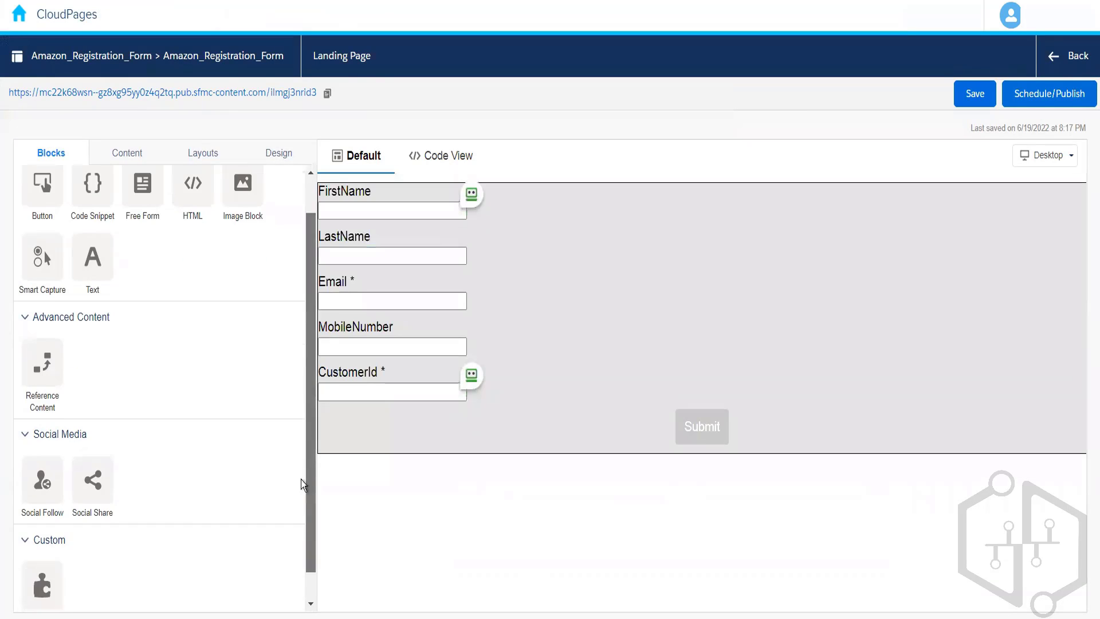
{"action": "scroll", "coordinate": [302, 479], "scroll_direction": "up", "scroll_amount": 4}
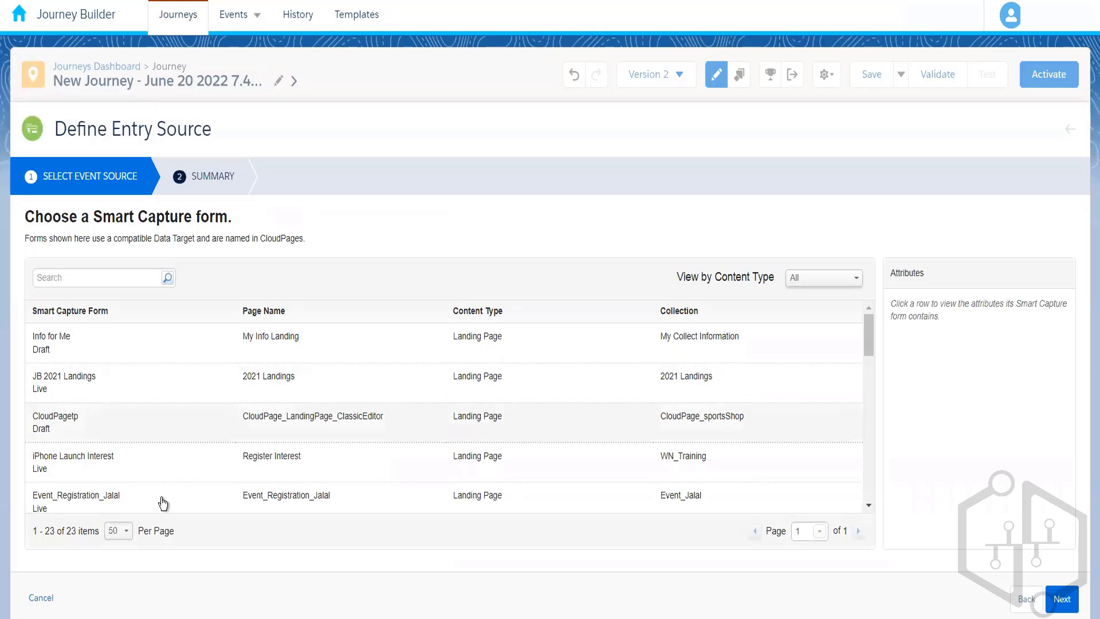
{"action": "left_click", "coordinate": [120, 530]}
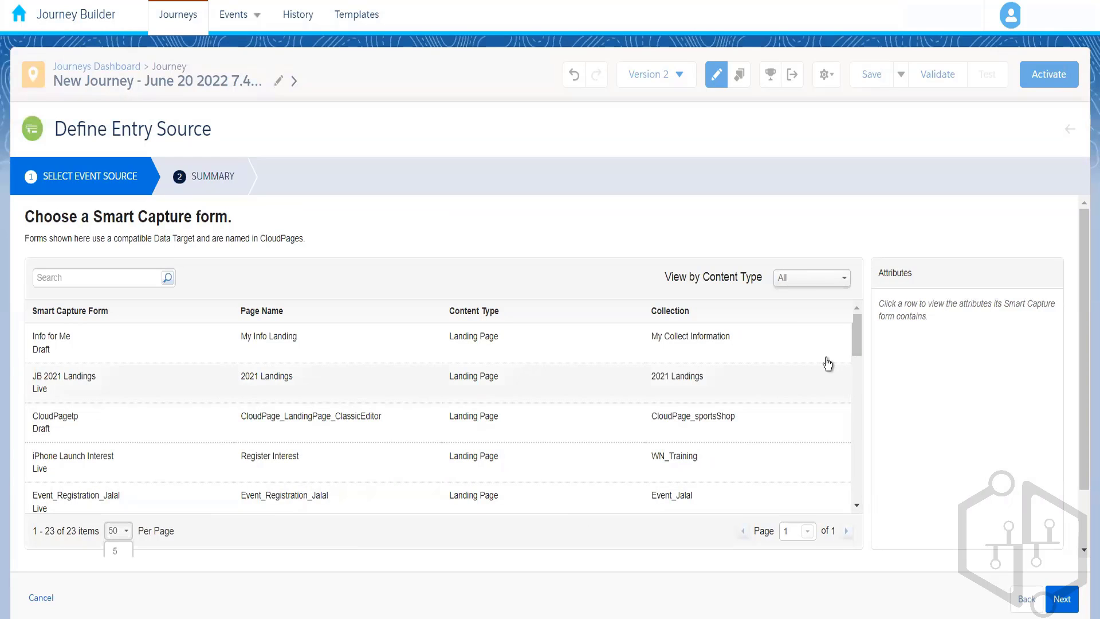
{"action": "left_click_drag", "start_coordinate": [858, 337], "coordinate": [837, 498]}
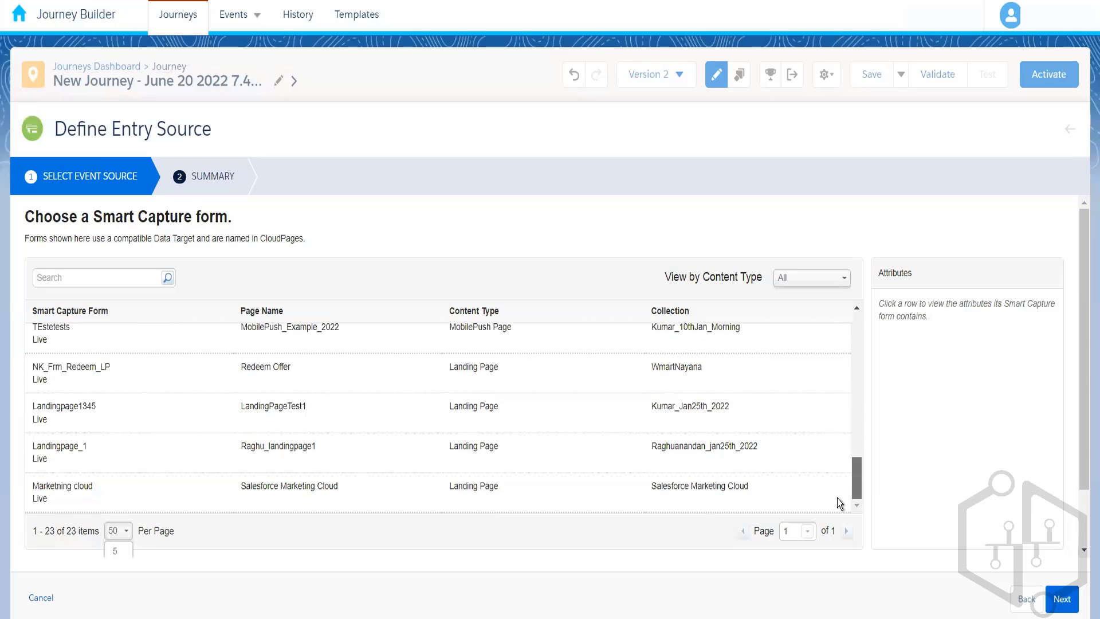
{"action": "left_click", "coordinate": [37, 599]}
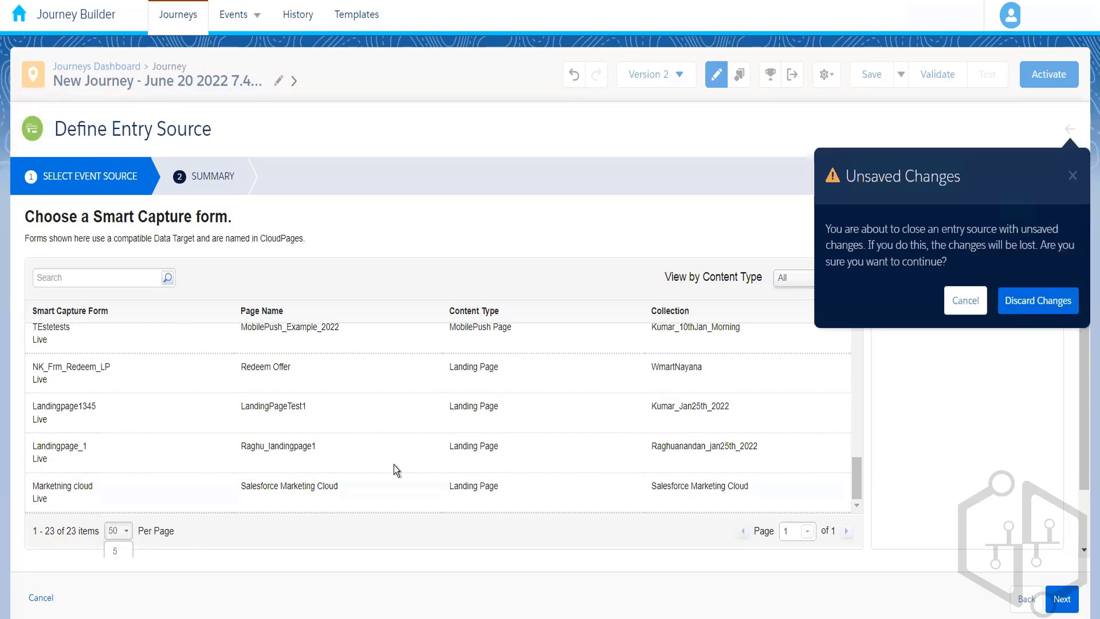
{"action": "left_click", "coordinate": [1029, 307]}
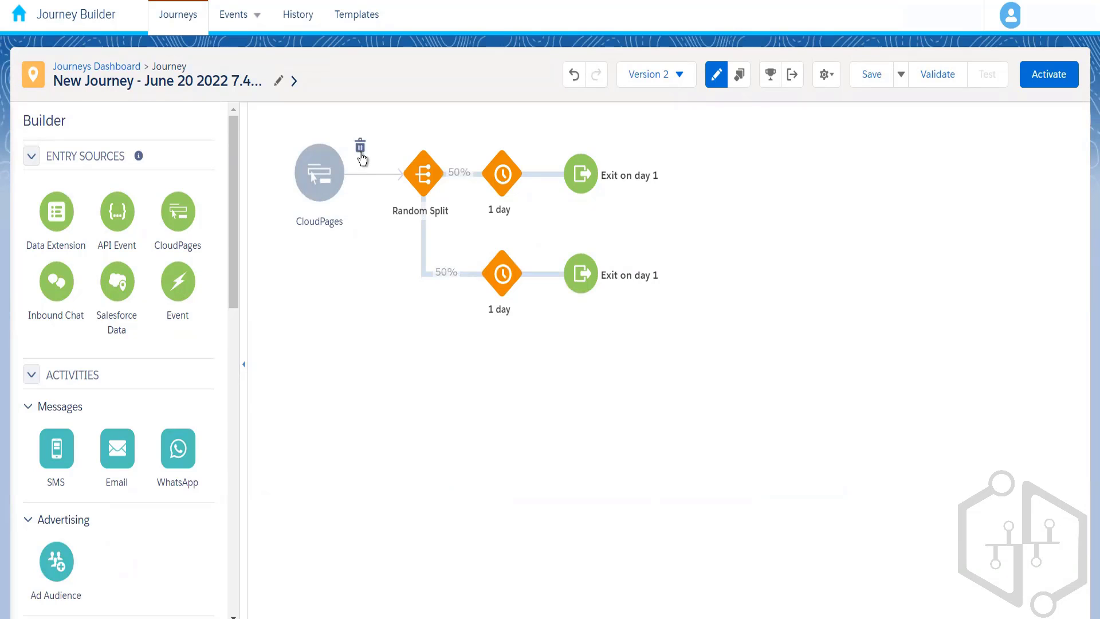
Replace the CloudPages entry source before the Random Split with Inbound Chat and open its configuration.
{"action": "left_click", "coordinate": [360, 149]}
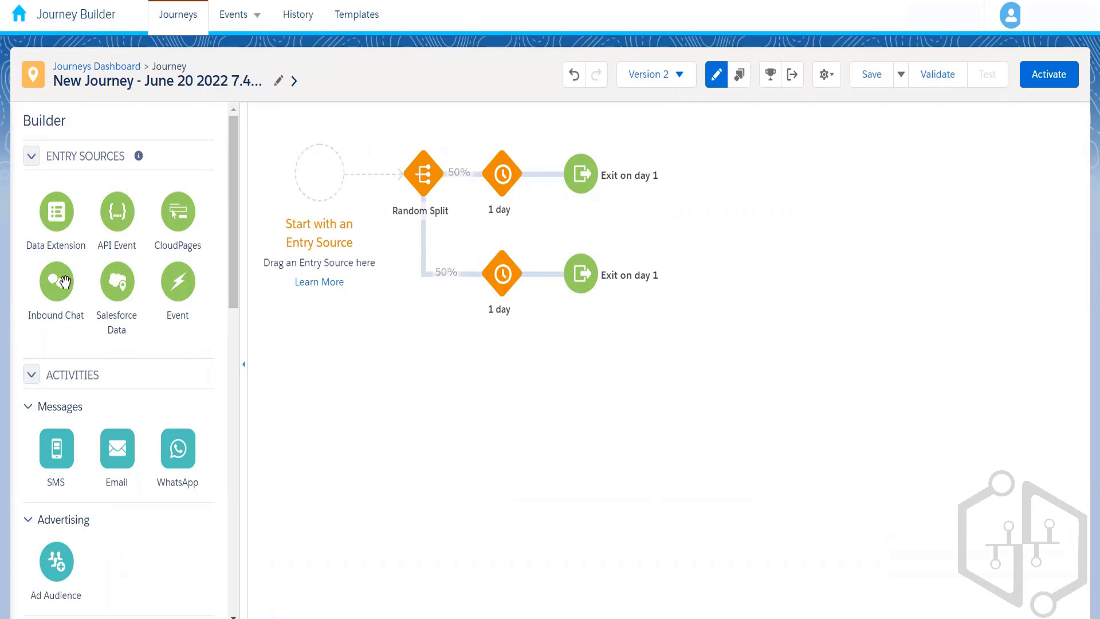
{"action": "left_click_drag", "start_coordinate": [65, 280], "coordinate": [323, 189]}
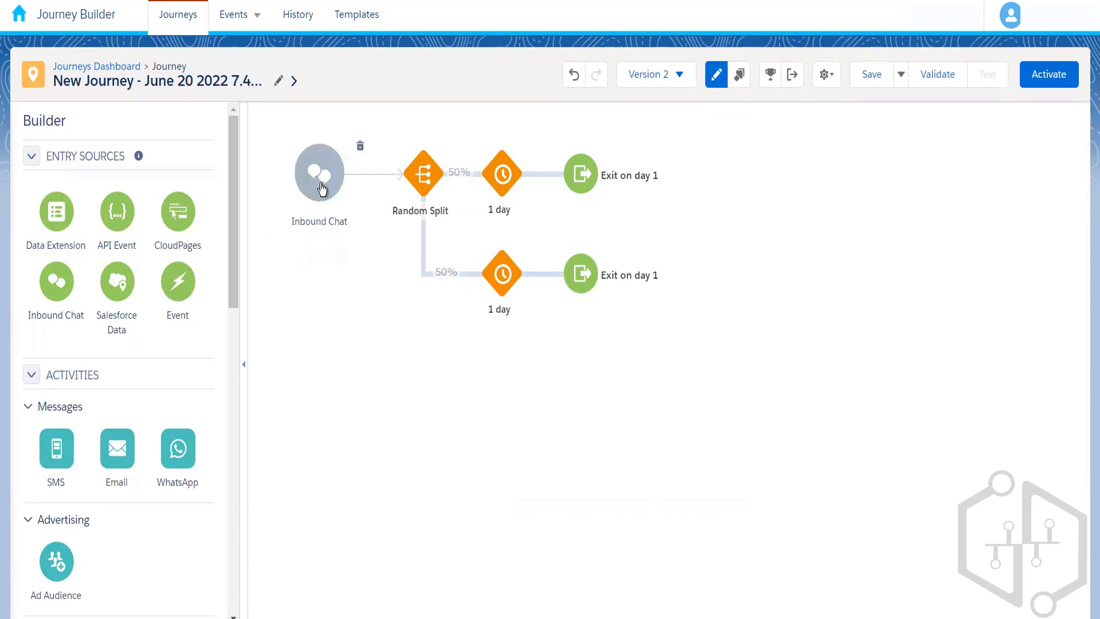
{"action": "left_click", "coordinate": [321, 188]}
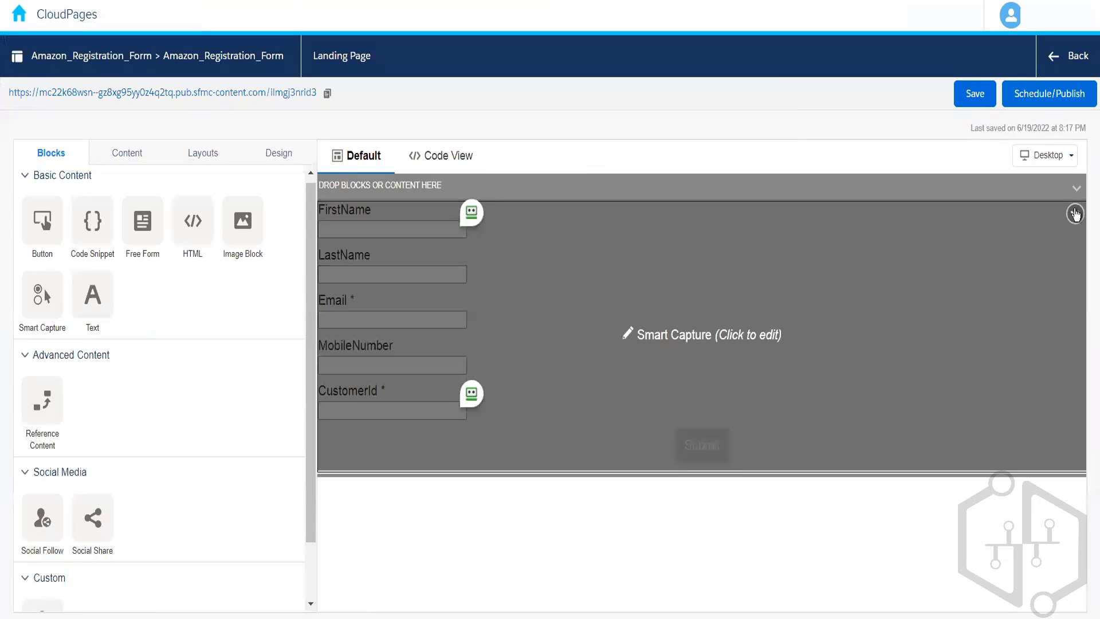
Try to edit the Smart Capture block in CloudPages, and reopen Amazon_Registration_Form from the SFMC CloudPages Demo collection.
{"action": "left_click", "coordinate": [1076, 215]}
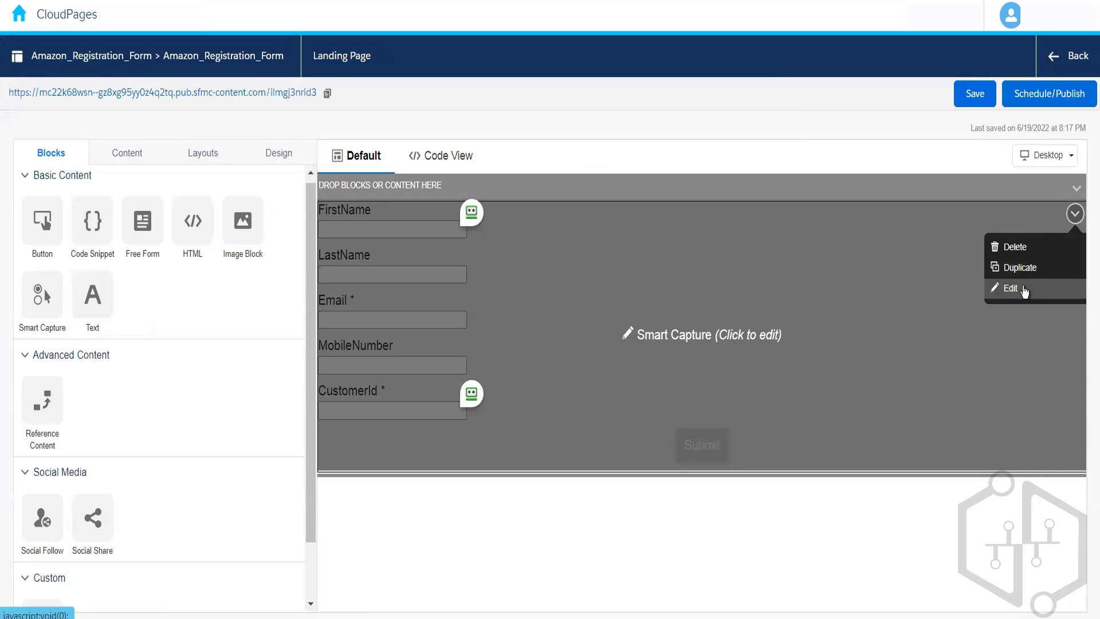
{"action": "left_click", "coordinate": [1025, 290]}
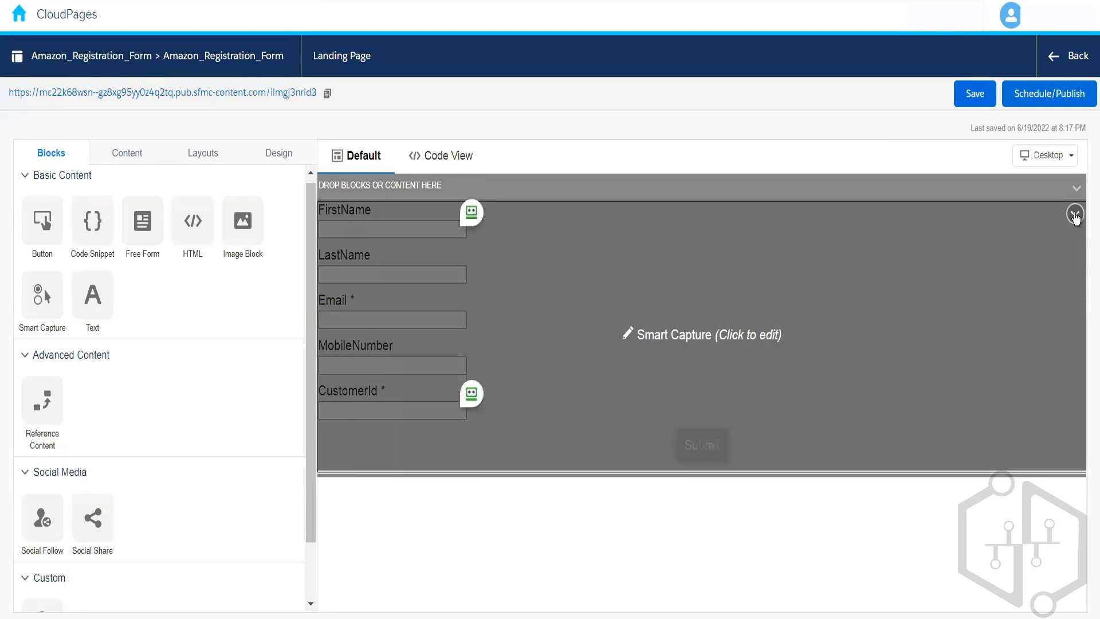
{"action": "left_click", "coordinate": [1075, 216]}
{"action": "left_click", "coordinate": [1013, 291]}
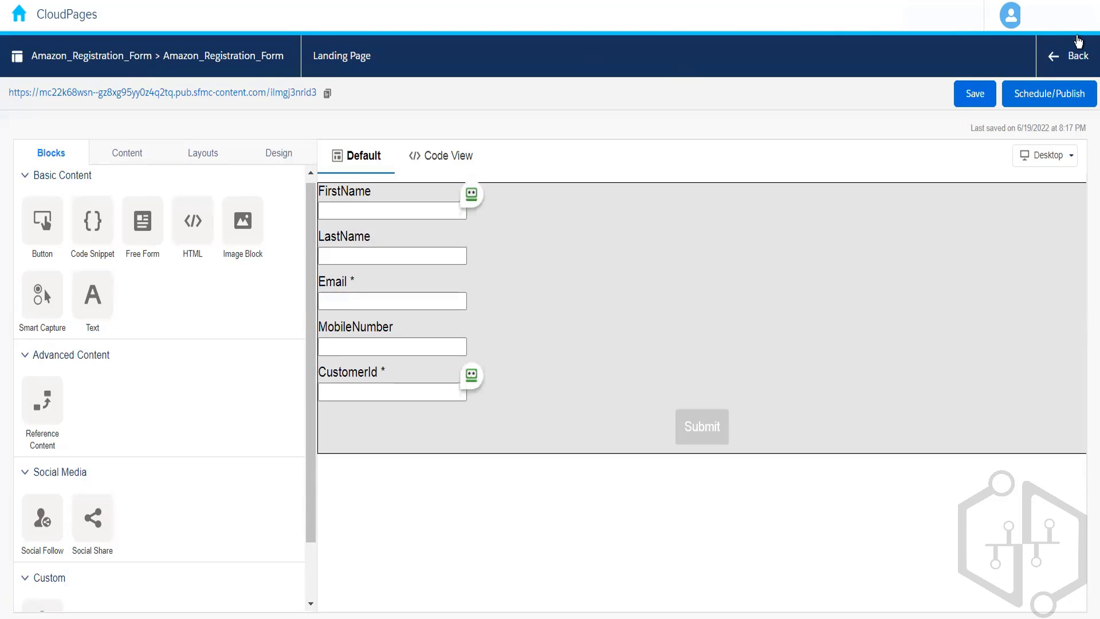
{"action": "left_click", "coordinate": [1076, 63]}
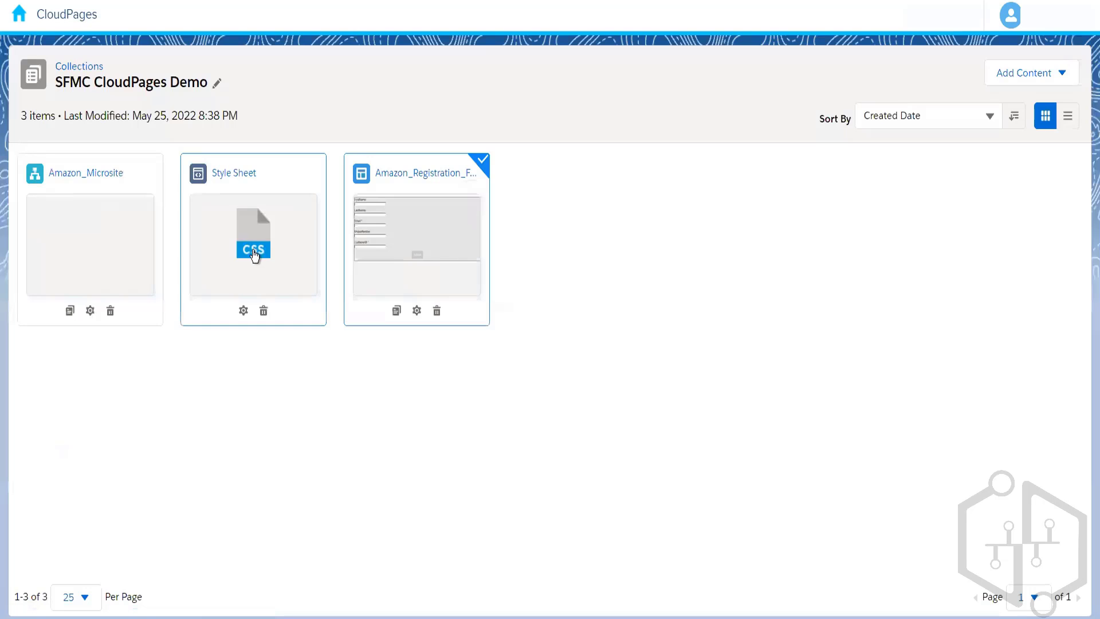
{"action": "left_click", "coordinate": [404, 244]}
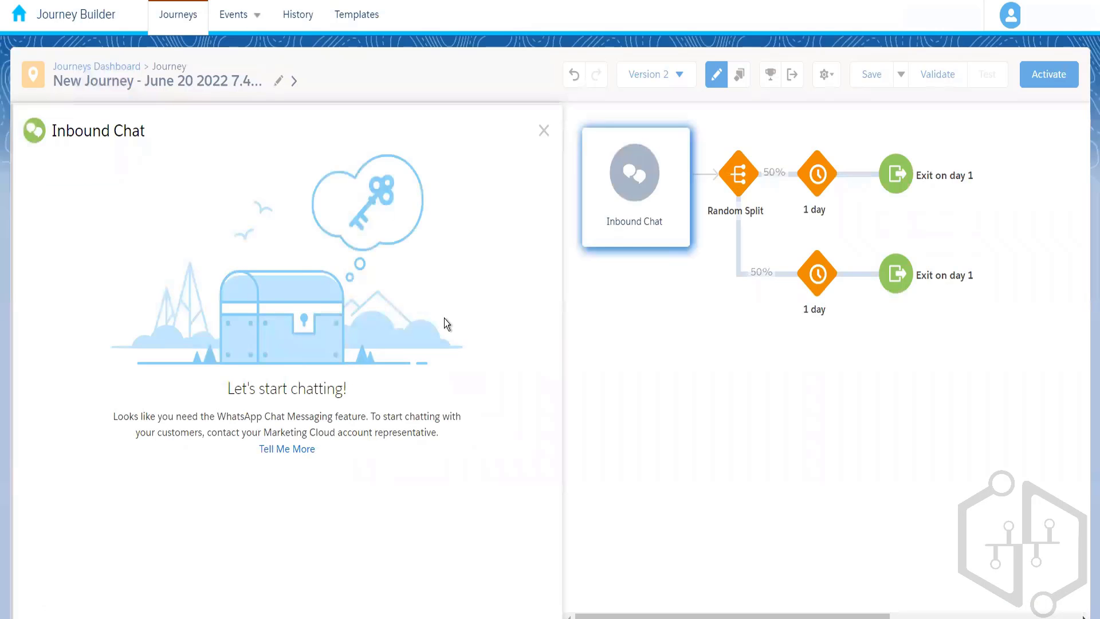
Close the Inbound Chat configuration, replace that entry source with Salesforce Data, and open the new source's configuration.
{"action": "left_click", "coordinate": [545, 132]}
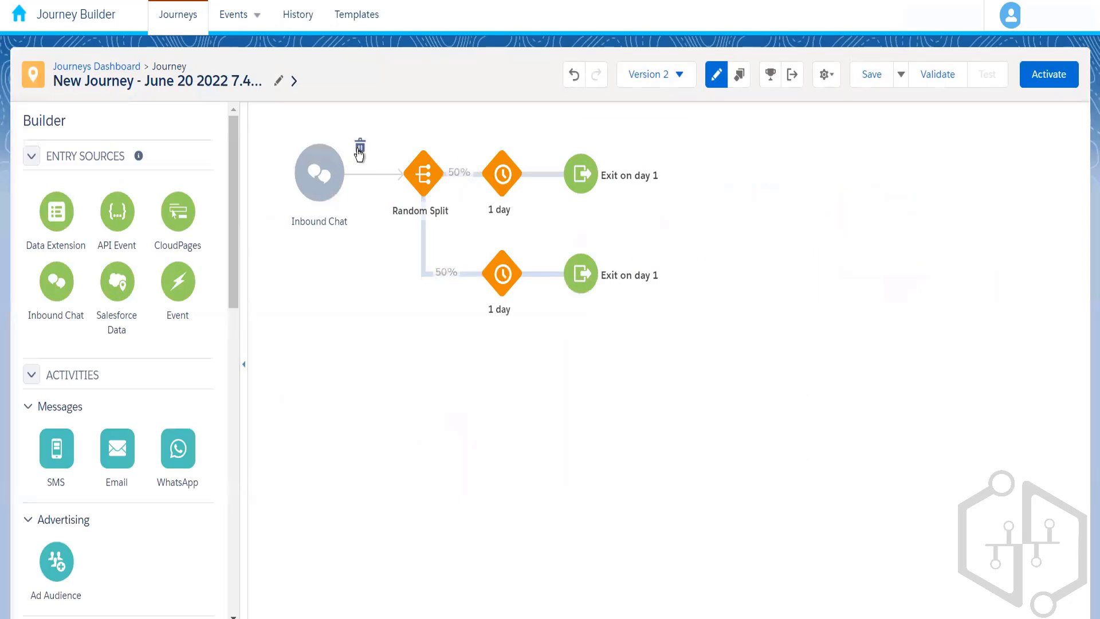
{"action": "left_click", "coordinate": [360, 148]}
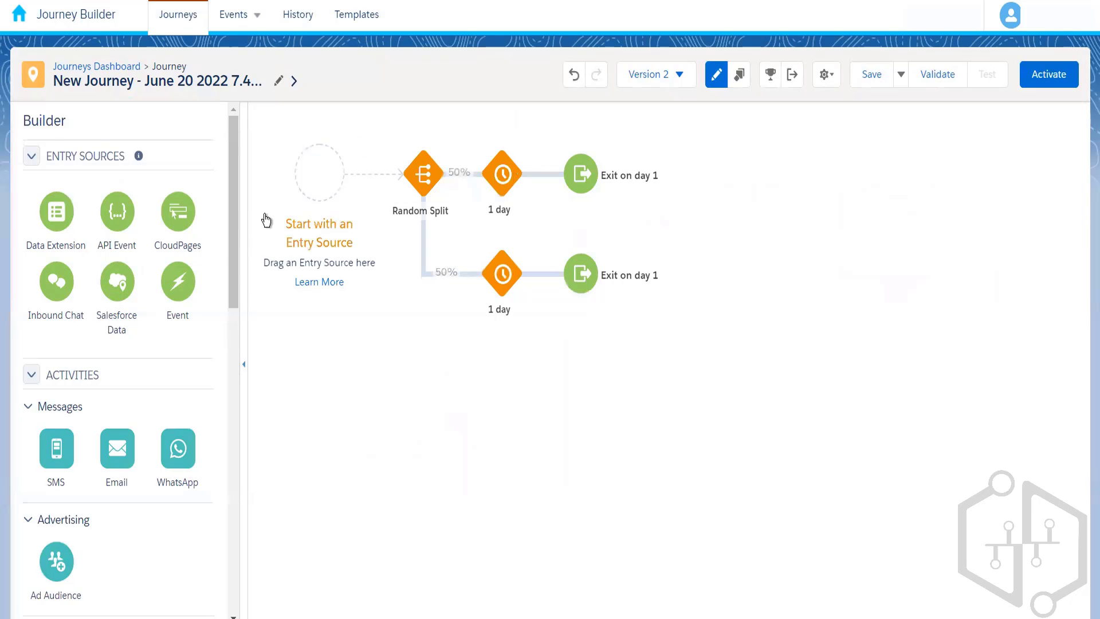
{"action": "left_click_drag", "start_coordinate": [122, 287], "coordinate": [328, 170]}
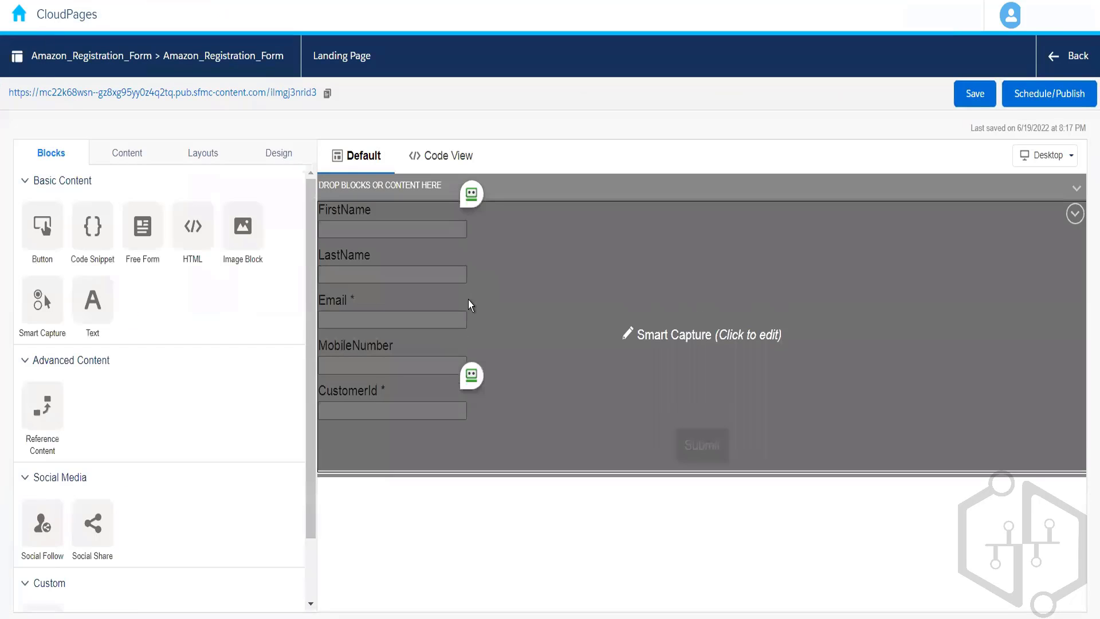
{"action": "left_click", "coordinate": [469, 301]}
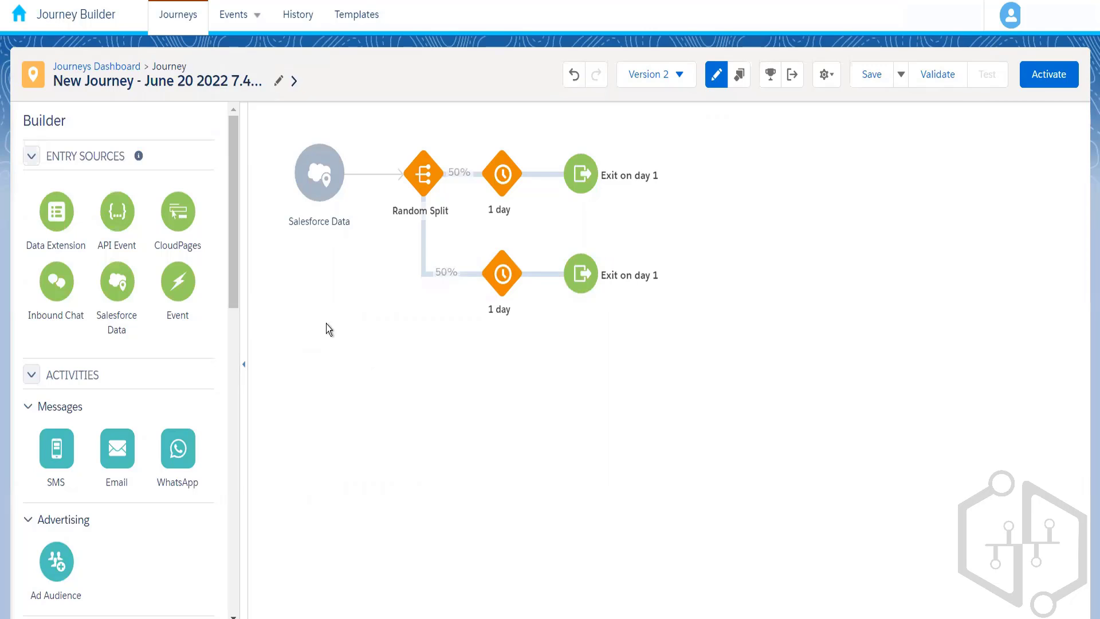
{"action": "left_click", "coordinate": [323, 191]}
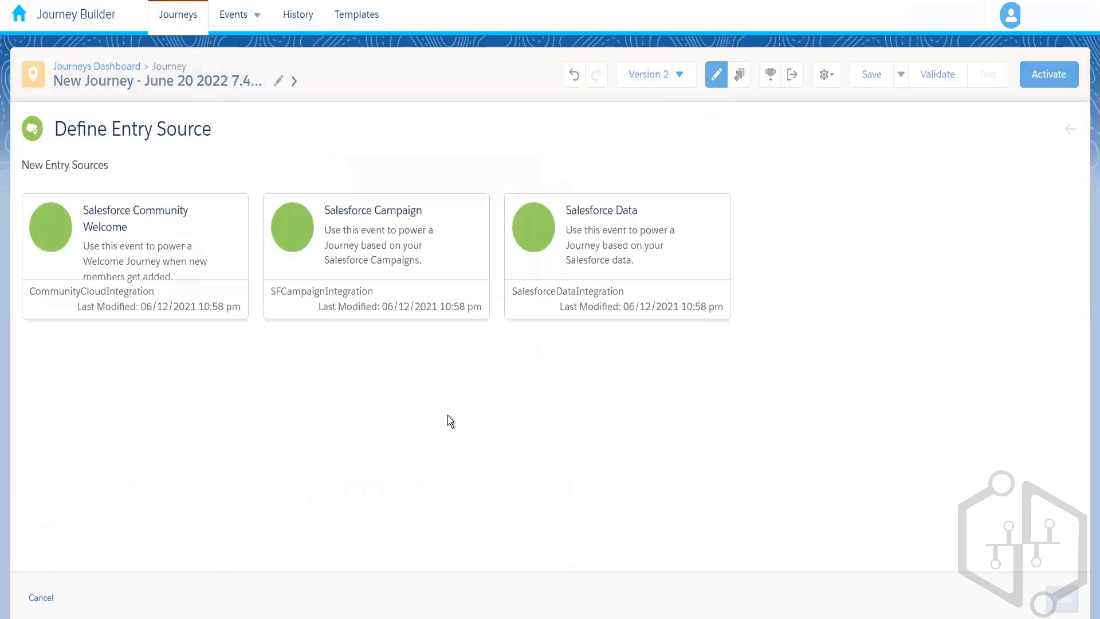
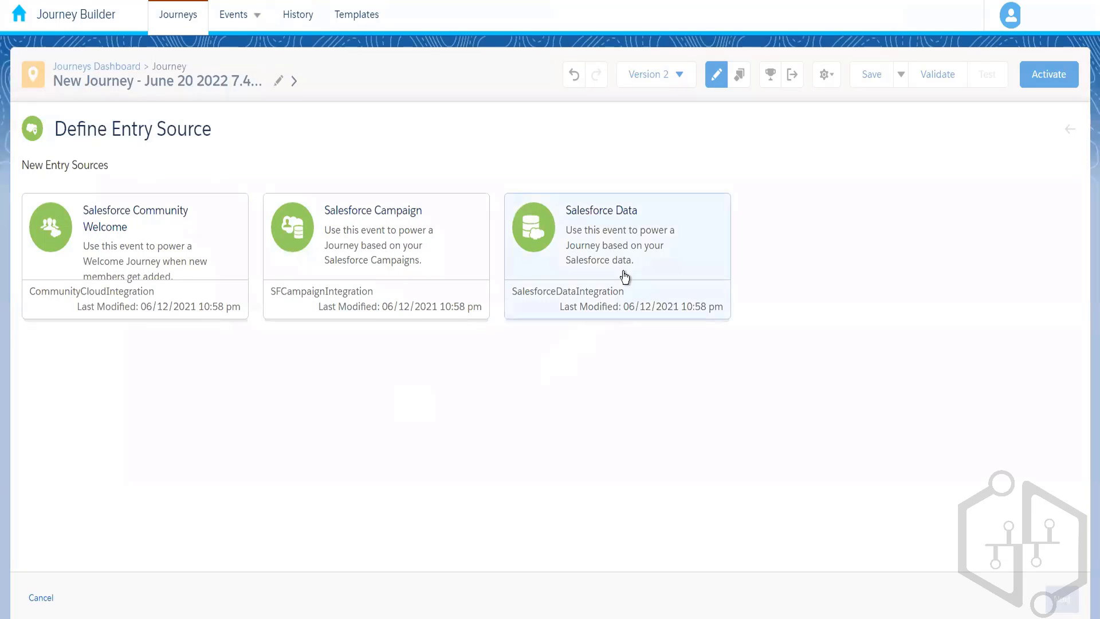
Choose the Salesforce Data event to view its object selection stage, and close the entry source, discarding its changes.
{"action": "left_click", "coordinate": [662, 270]}
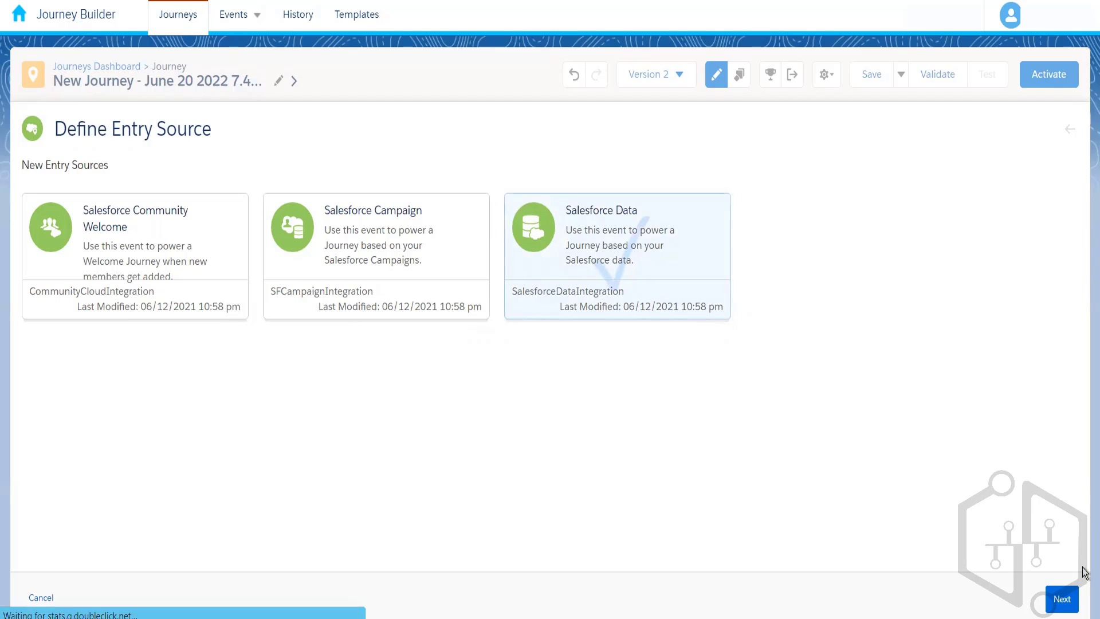
{"action": "left_click", "coordinate": [1061, 599]}
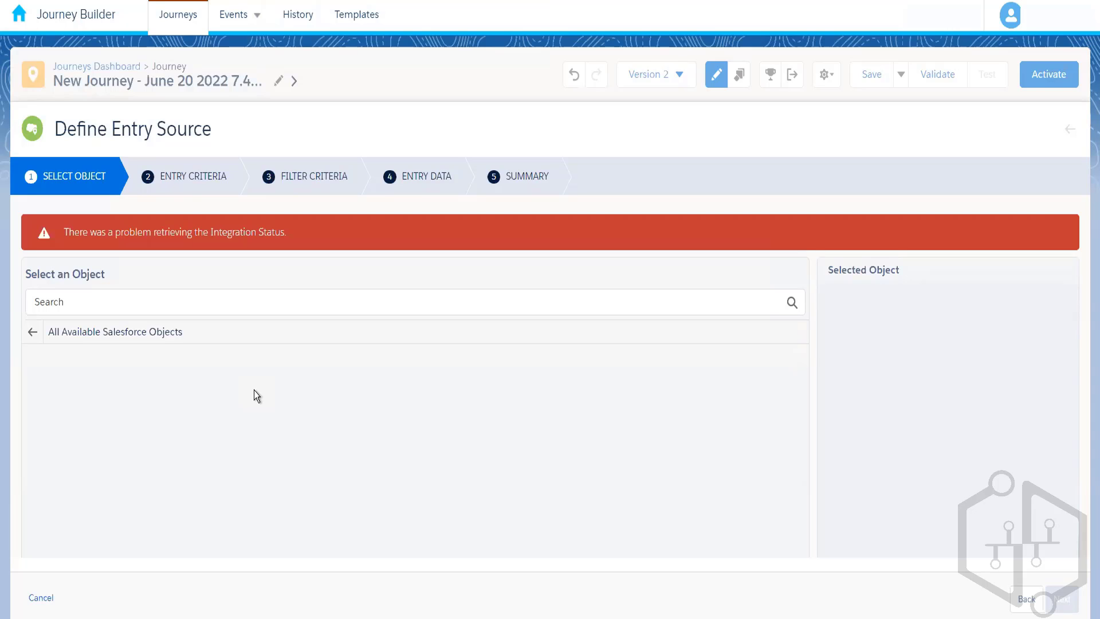
{"action": "left_click", "coordinate": [46, 598]}
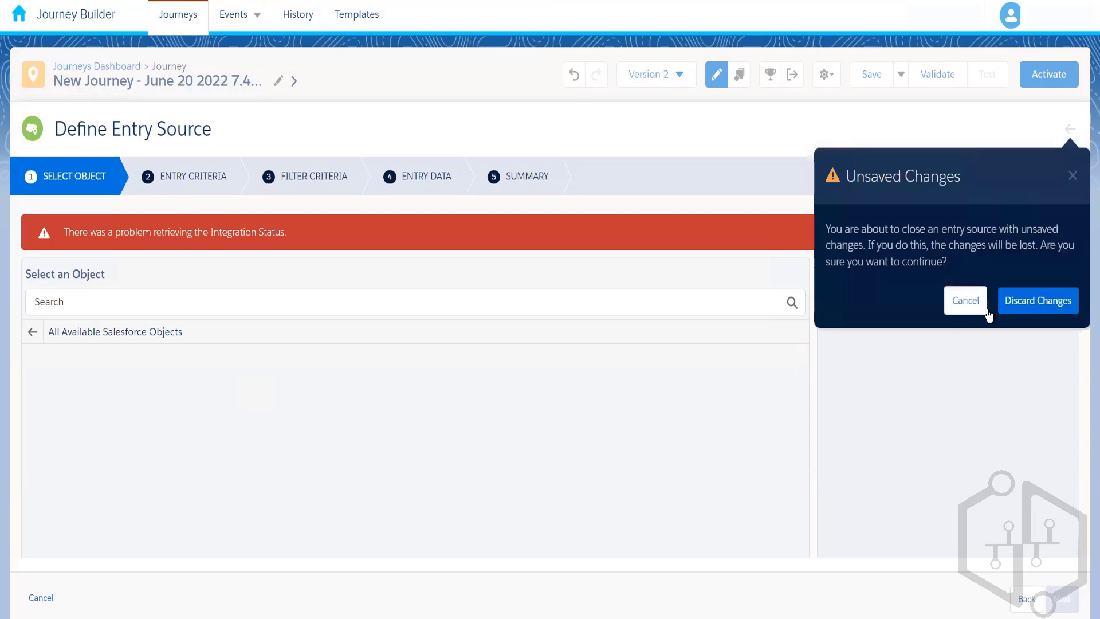
{"action": "left_click", "coordinate": [1025, 302]}
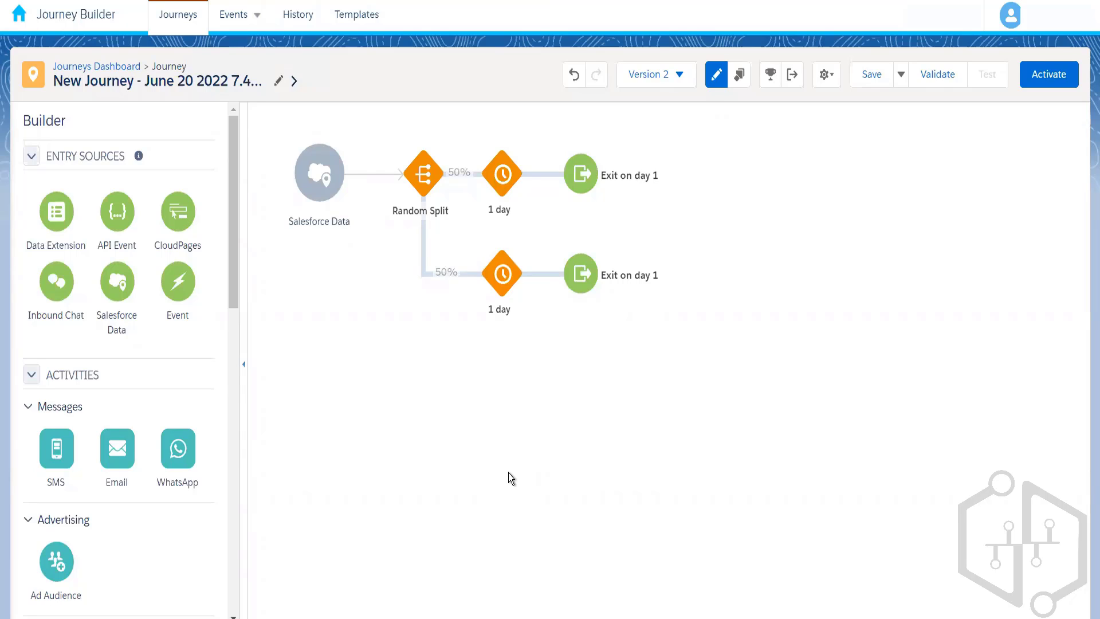
Reopen the entry source before the Random Split, review the Salesforce Data event's setup stages again, and exit without keeping changes.
{"action": "left_click", "coordinate": [318, 181]}
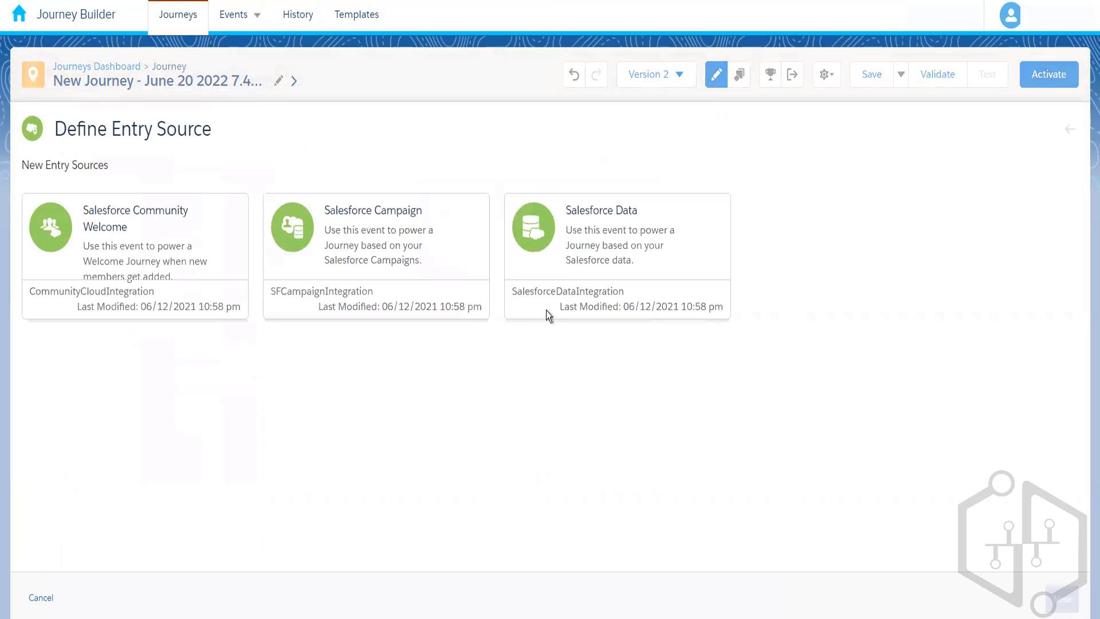
{"action": "left_click", "coordinate": [611, 277]}
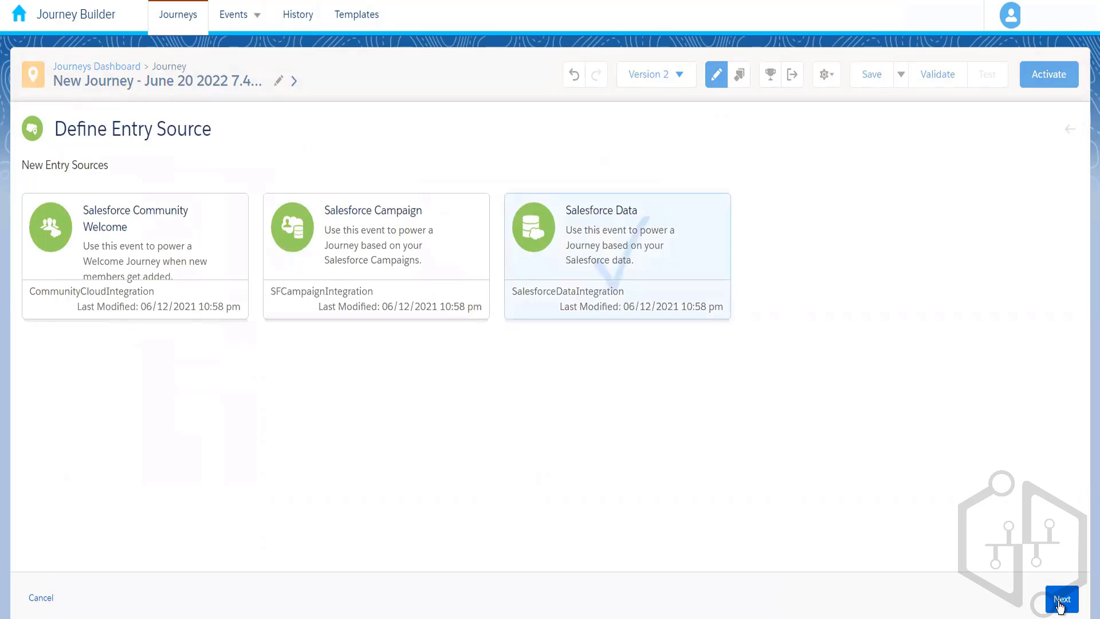
{"action": "left_click", "coordinate": [1061, 602]}
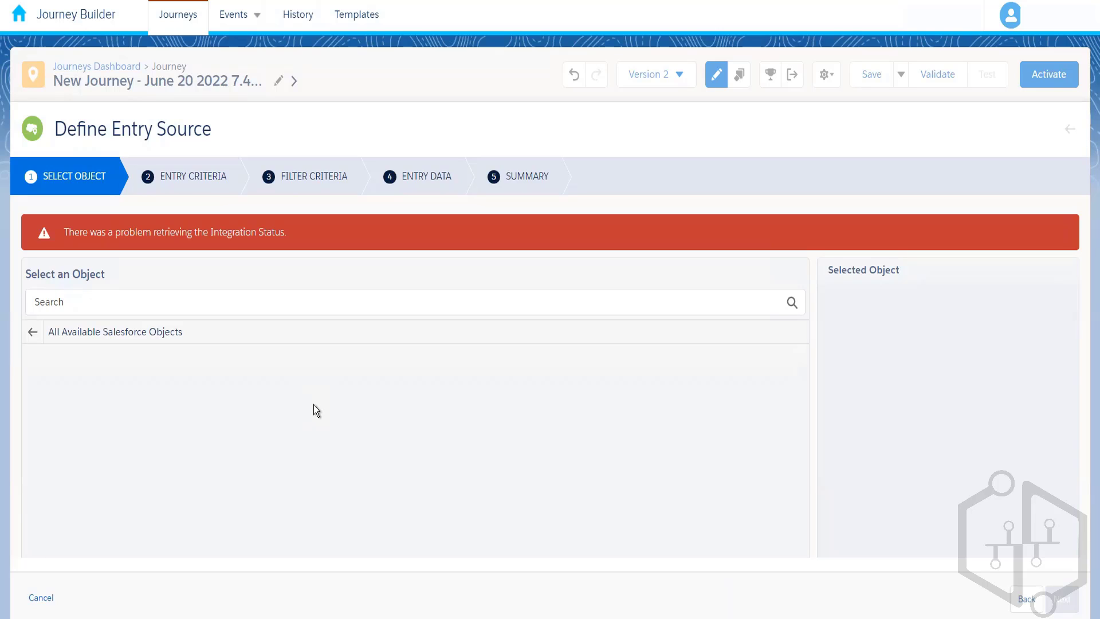
{"action": "left_click", "coordinate": [43, 598]}
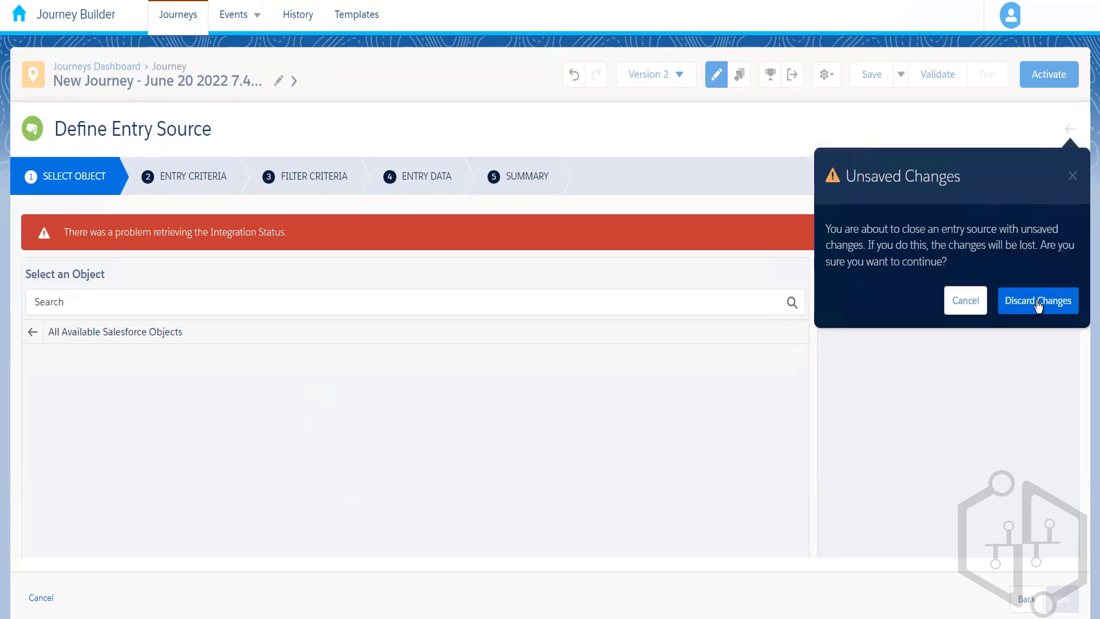
{"action": "left_click", "coordinate": [1038, 301]}
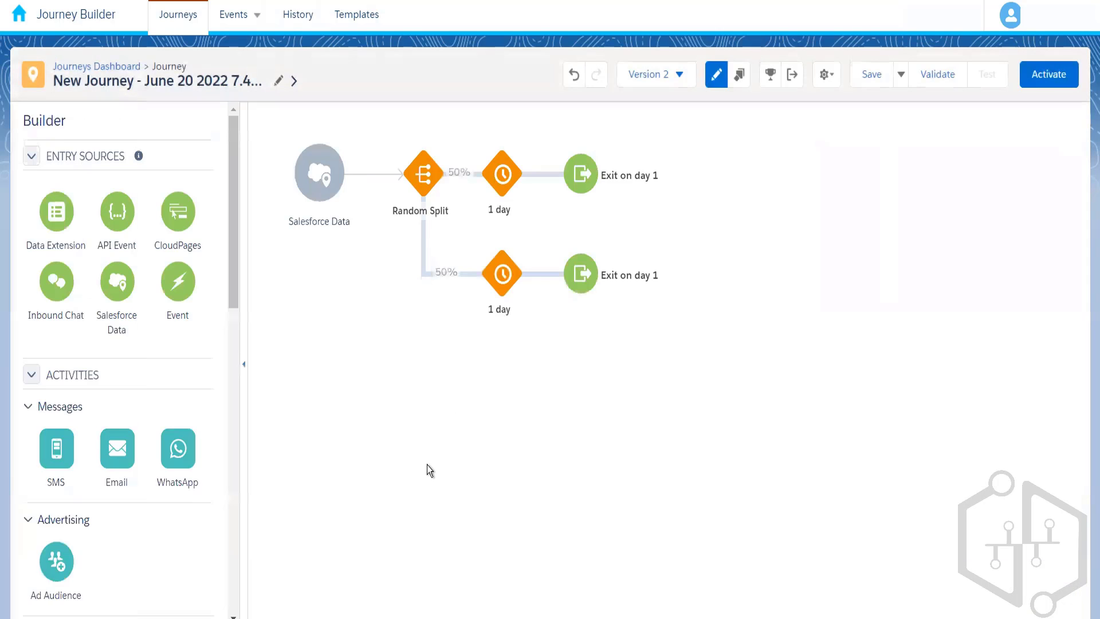